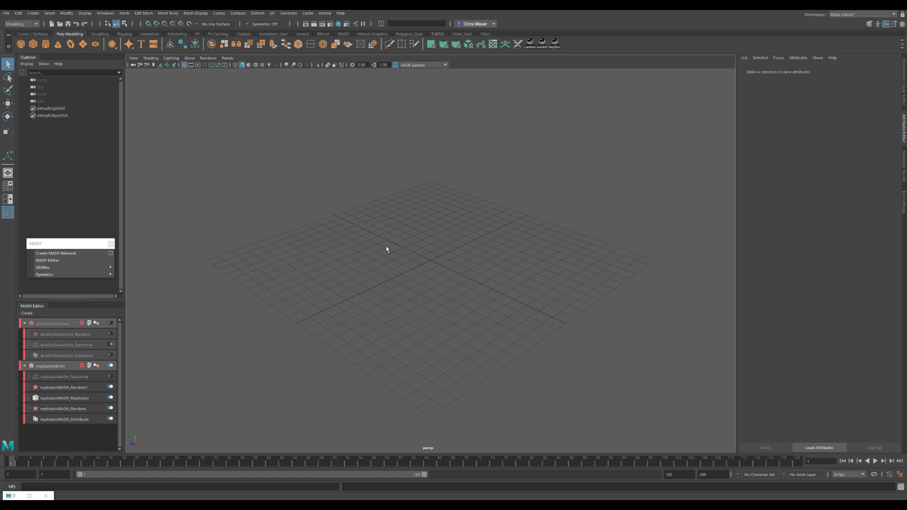
- Create a polygon cube and turn it into a MASH network named CubesGaloreMASH
scroll(253, 218, "down", 5)
left_click(34, 46)
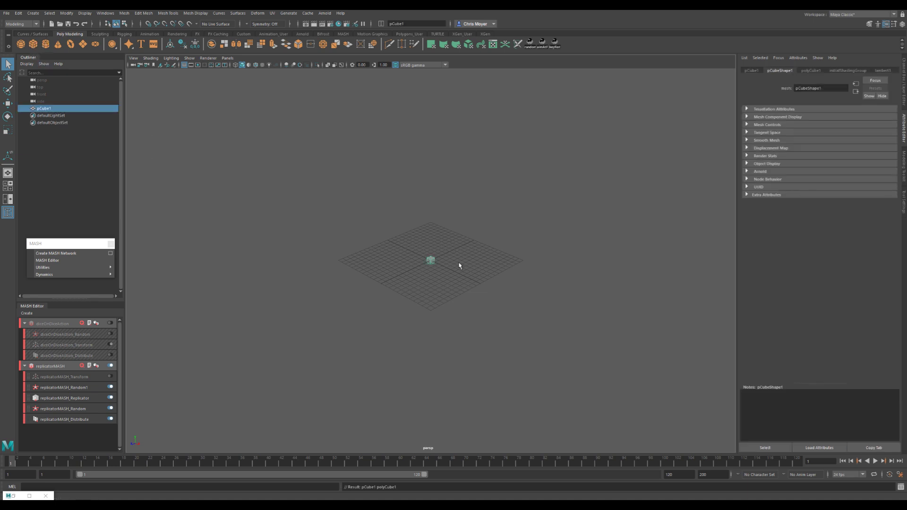
left_click(87, 254)
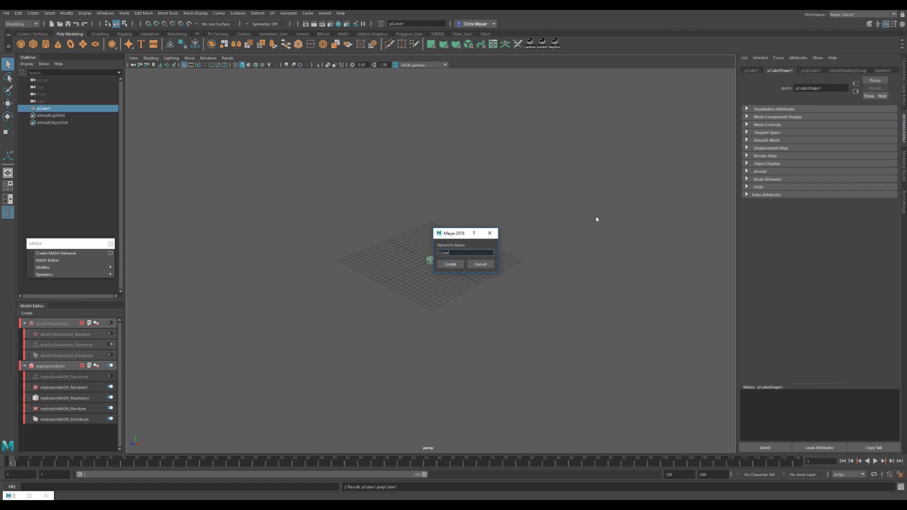
type("CubesGaloreMASH")
key("Return")
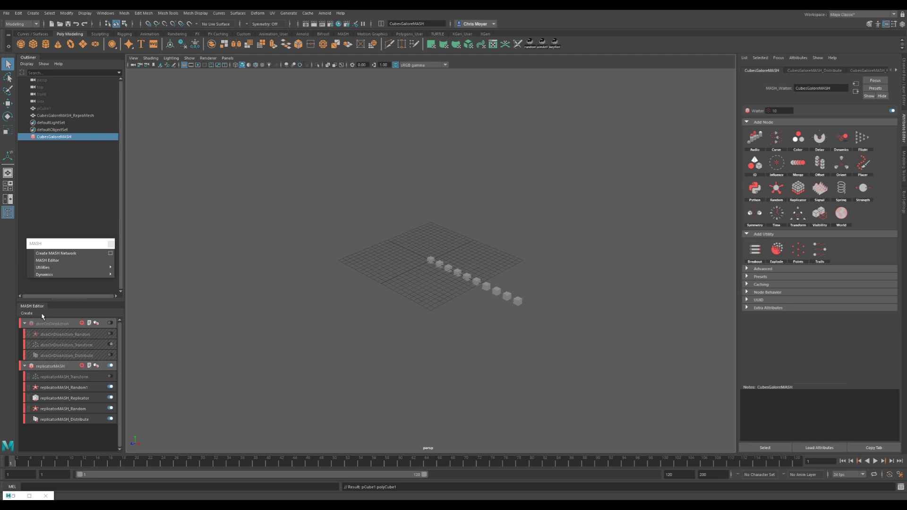
- Float the MASH Editor and switch CubesGaloreMASH's distribution type to Grid
left_click_drag(37, 307, 62, 291)
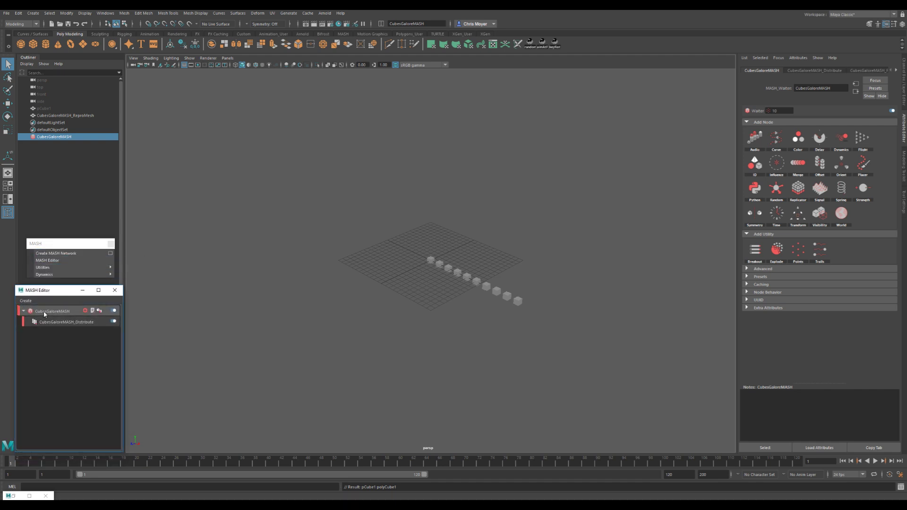
left_click(44, 311)
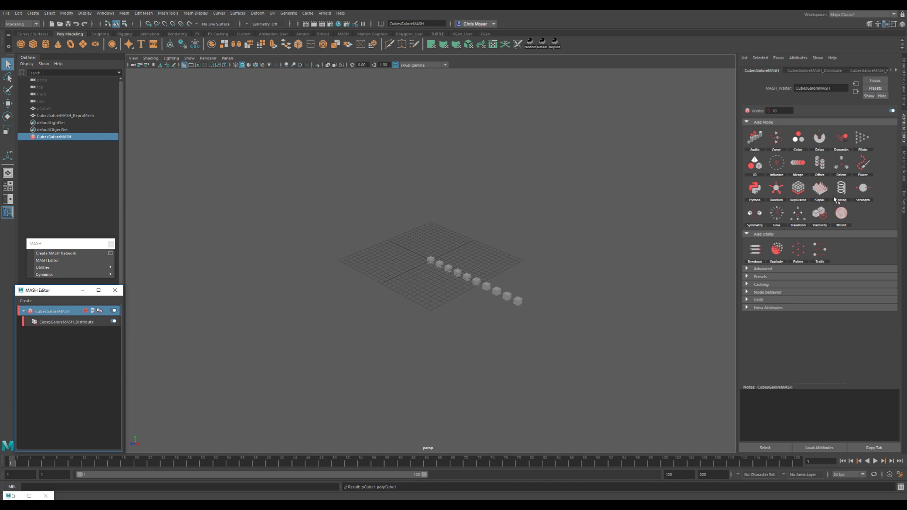
left_click(805, 72)
left_click(814, 132)
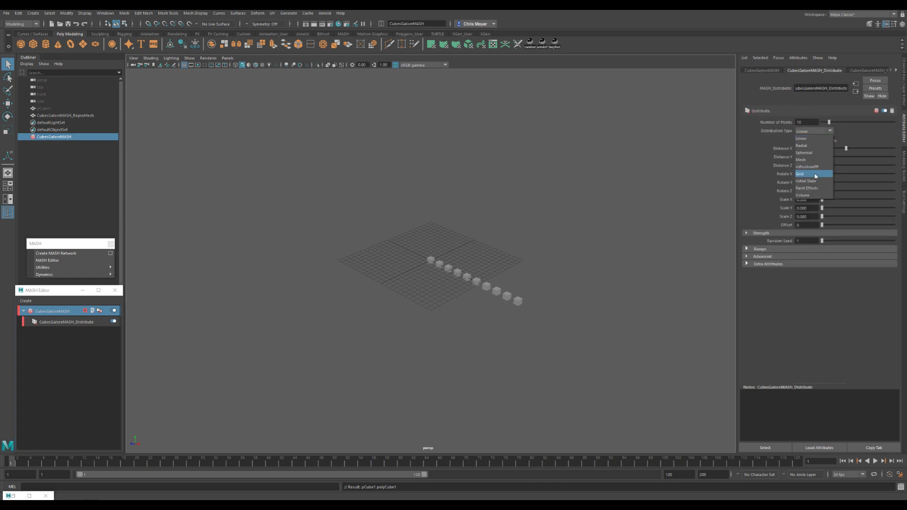
left_click(814, 175)
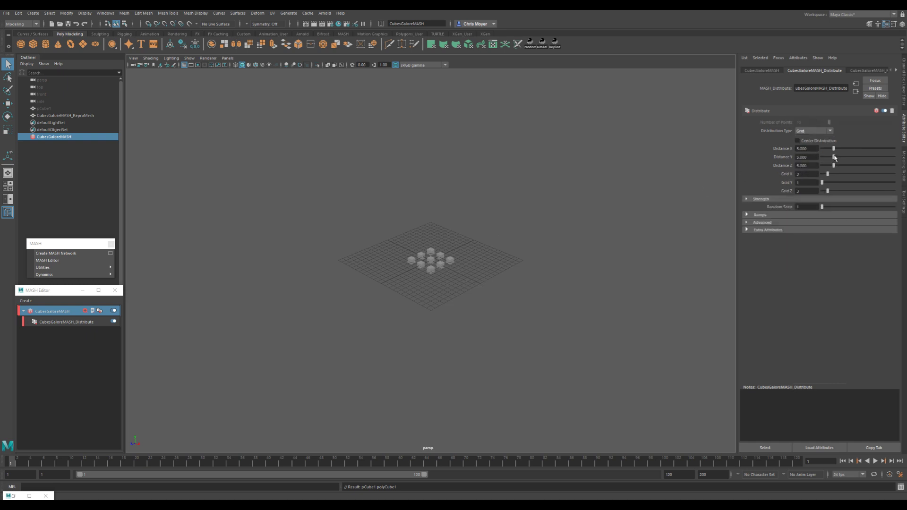
- Set Distance X/Z to 50 and Grid X/Z to 45, viewing the cube plane from above
left_click(816, 149)
type("50")
key("Tab")
key("Tab")
type("50")
key("Return")
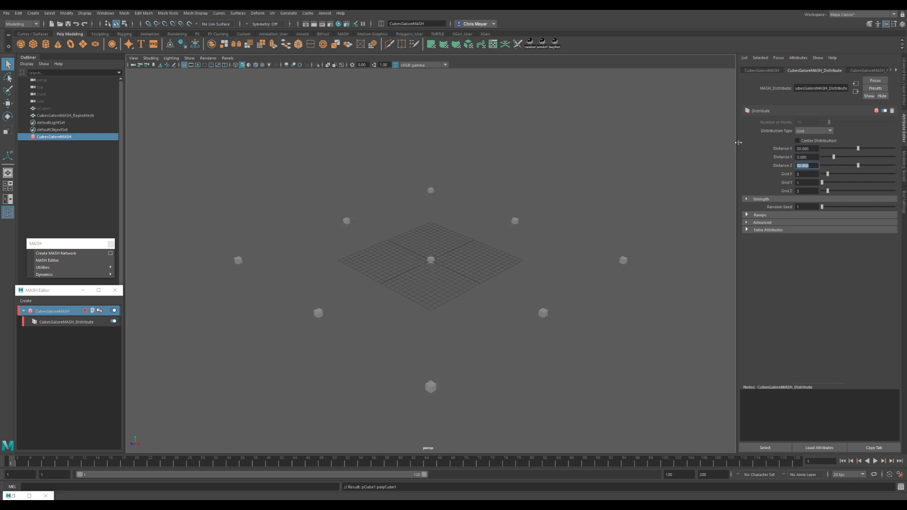
left_click(806, 175)
type("45")
key("Tab")
key("Tab")
type("45")
key("Return")
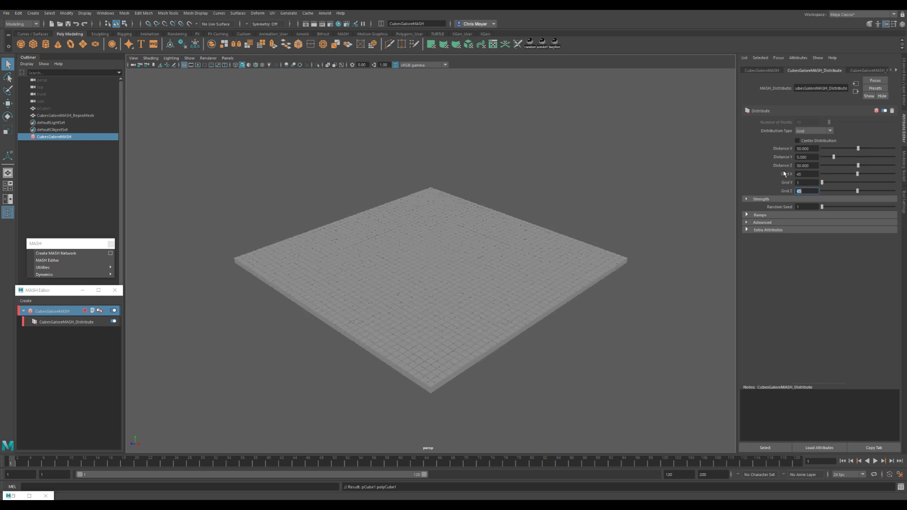
left_click_drag(487, 294, 410, 306, "alt")
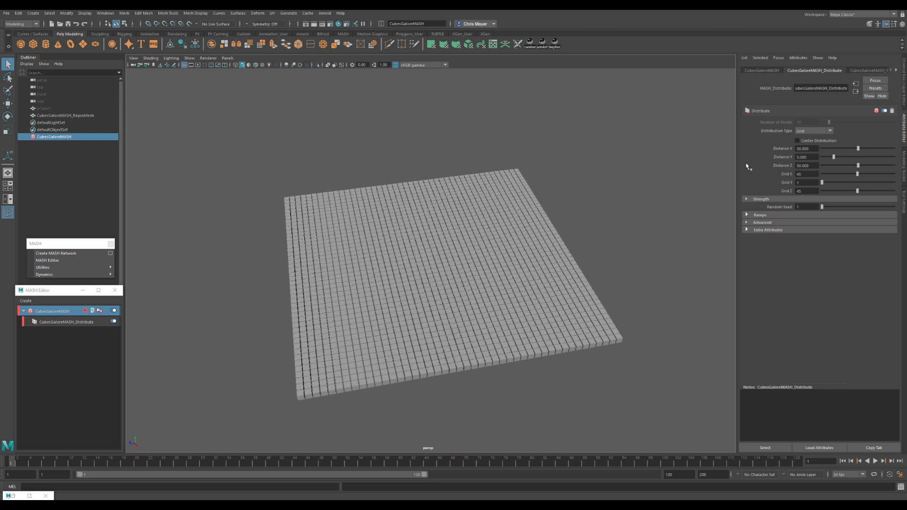
- Add a Visibility node with a newly created falloff object, then dolly in on the visible cubes
left_click(768, 71)
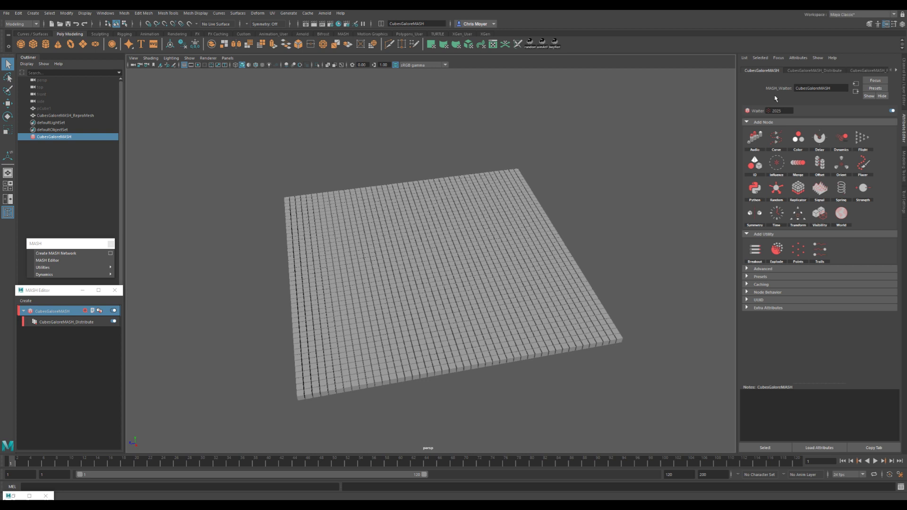
left_click(823, 216)
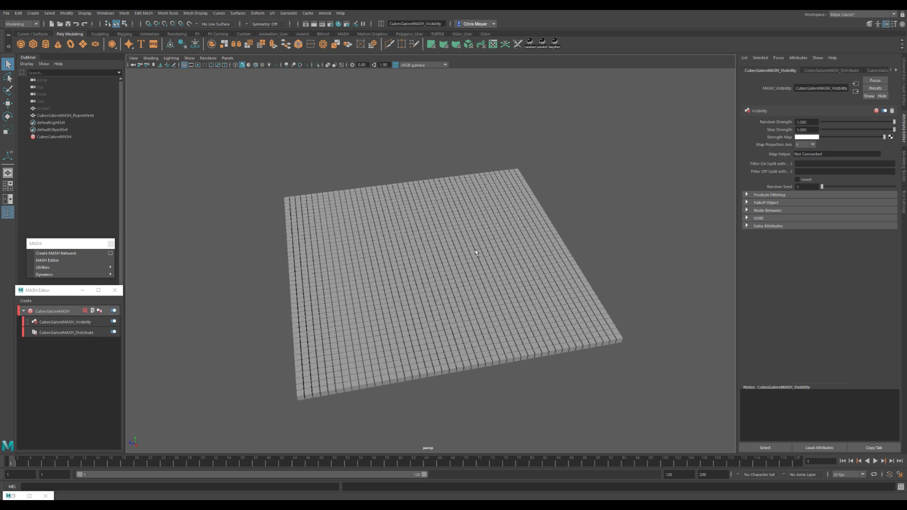
left_click(778, 202)
right_click(781, 231)
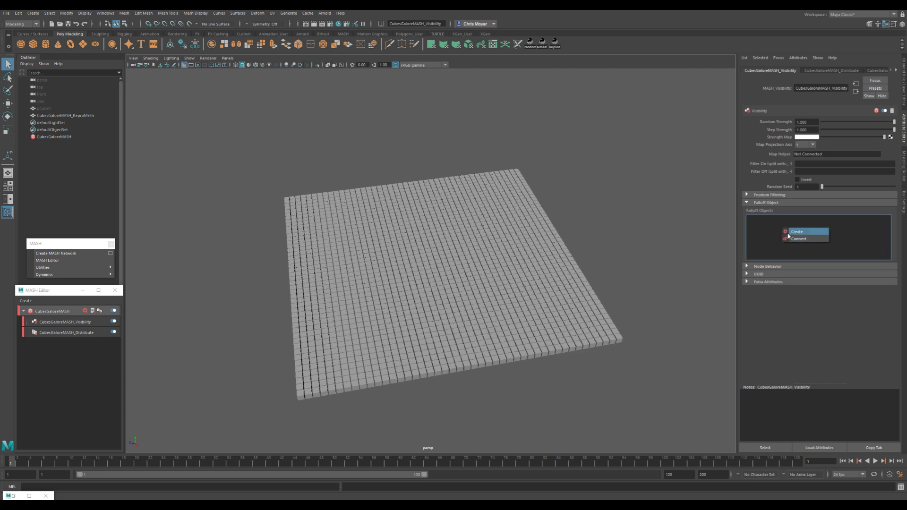
left_click(794, 234)
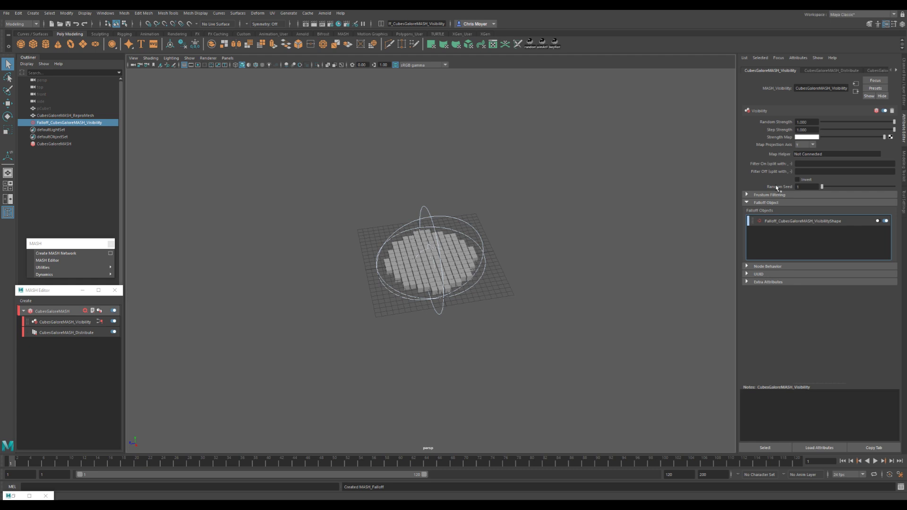
left_click_drag(415, 261, 431, 245, "alt")
right_click_drag(431, 245, 533, 254, "alt")
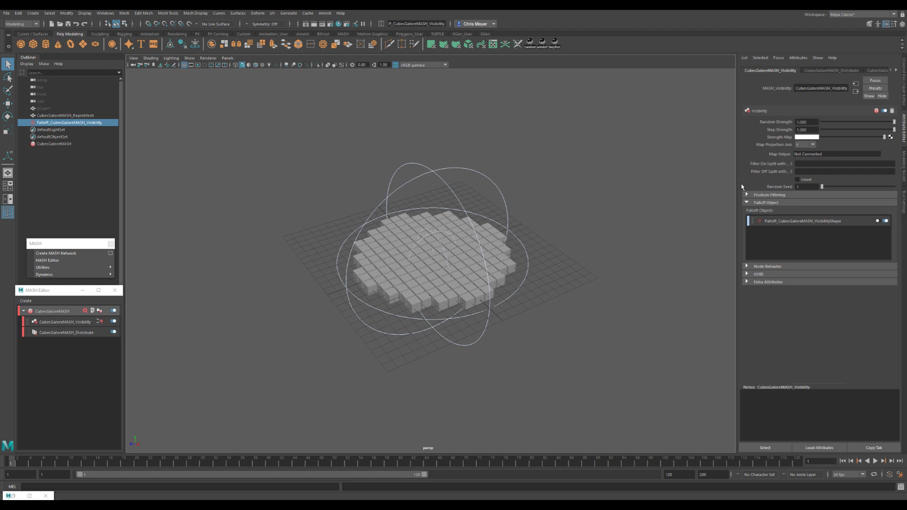
- Invert the falloff and move its sphere to the cube field's right edge
left_click(809, 221)
left_click(817, 131)
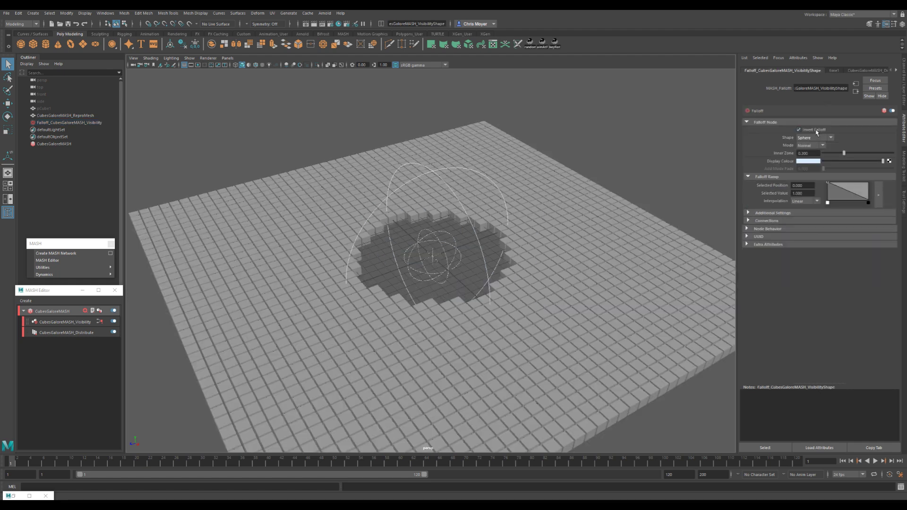
right_click_drag(547, 231, 420, 262, "alt")
key("w")
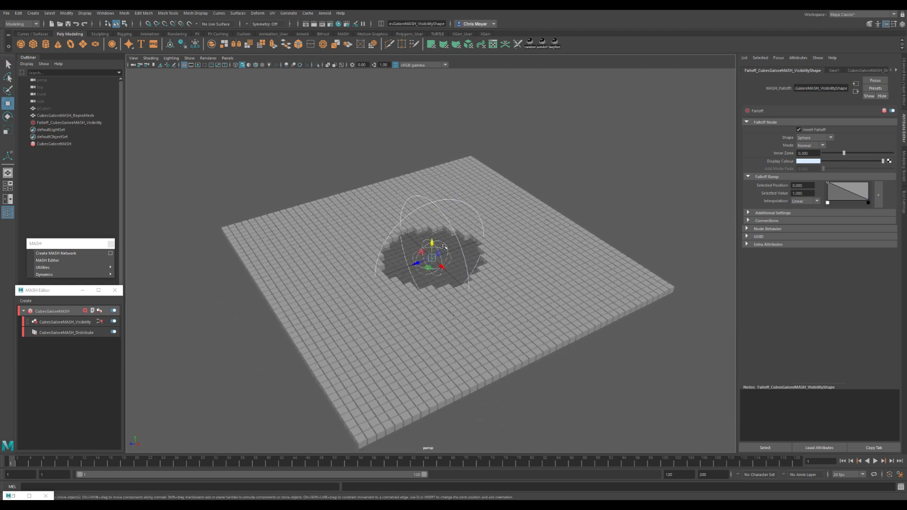
mouse_move(417, 262)
left_mouse_down()
mouse_move(366, 283)
mouse_move(347, 303)
mouse_move(594, 277)
mouse_move(406, 186)
mouse_move(279, 319)
mouse_move(461, 272)
mouse_move(424, 266)
left_mouse_up()
- Try falloff modes Add and Remove, then settle on Normal with inversion off
left_click(812, 131)
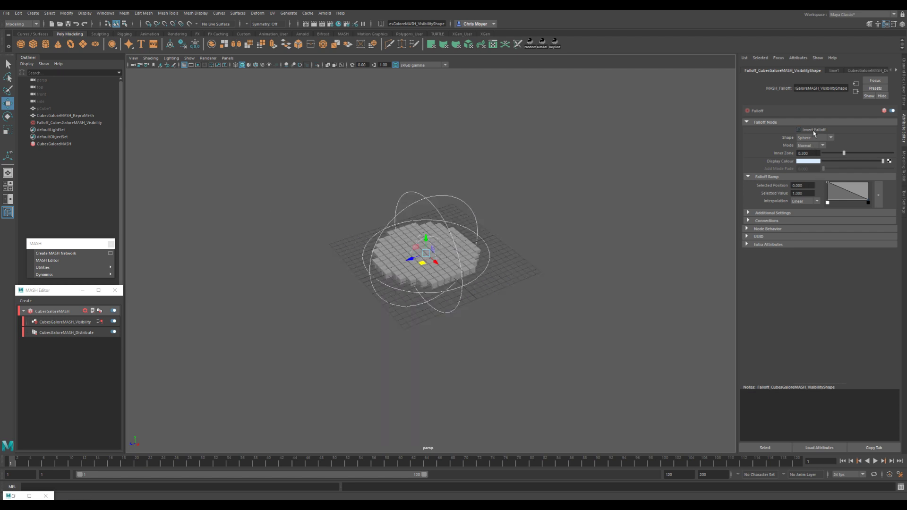
left_click(821, 146)
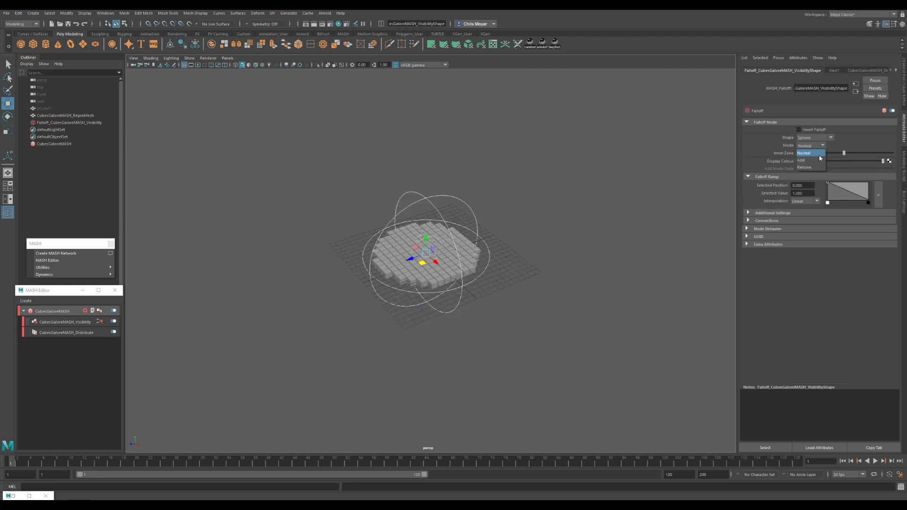
left_click(819, 161)
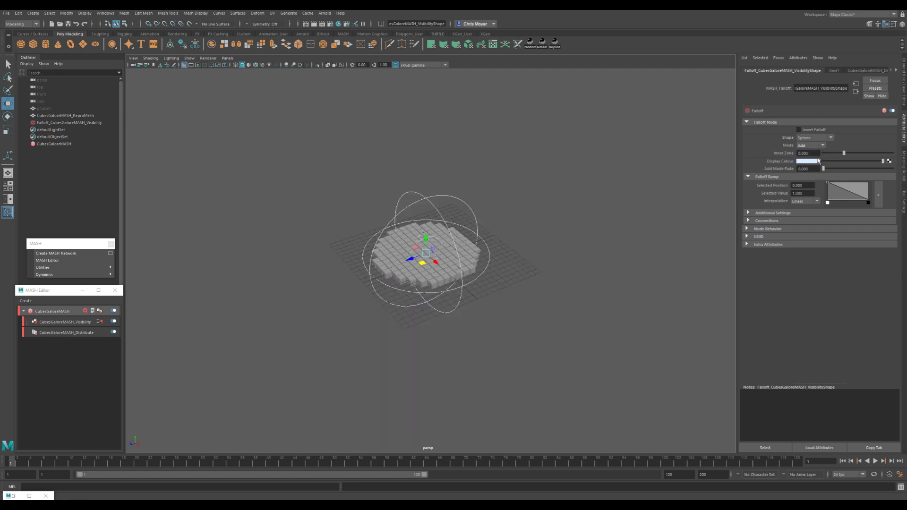
left_click(816, 131)
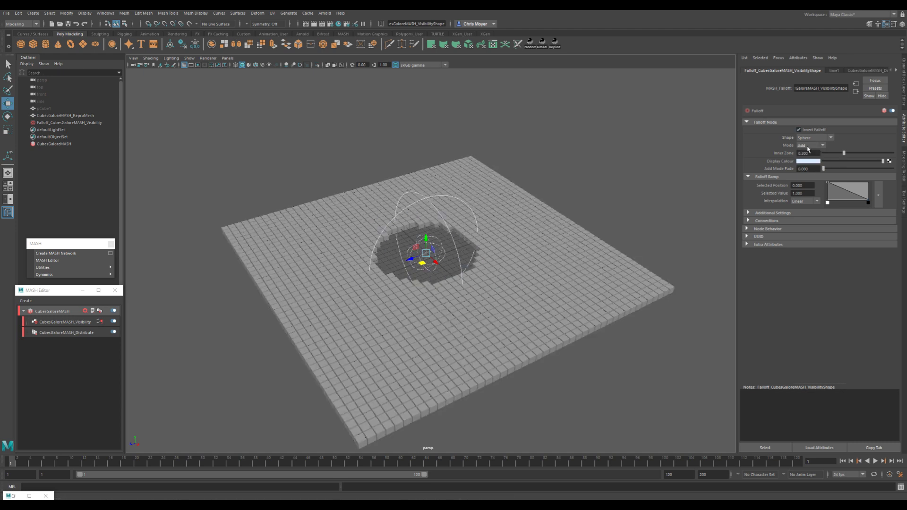
left_click(808, 145)
left_click(809, 167)
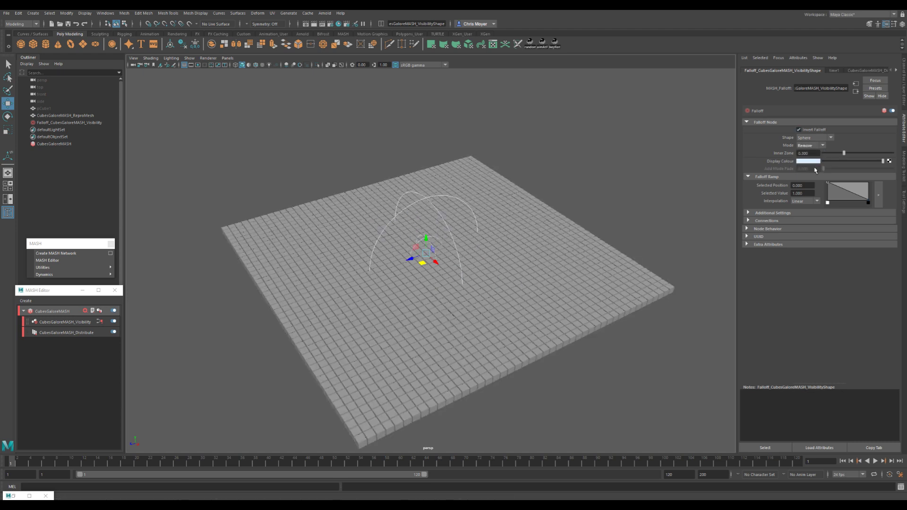
left_click(820, 132)
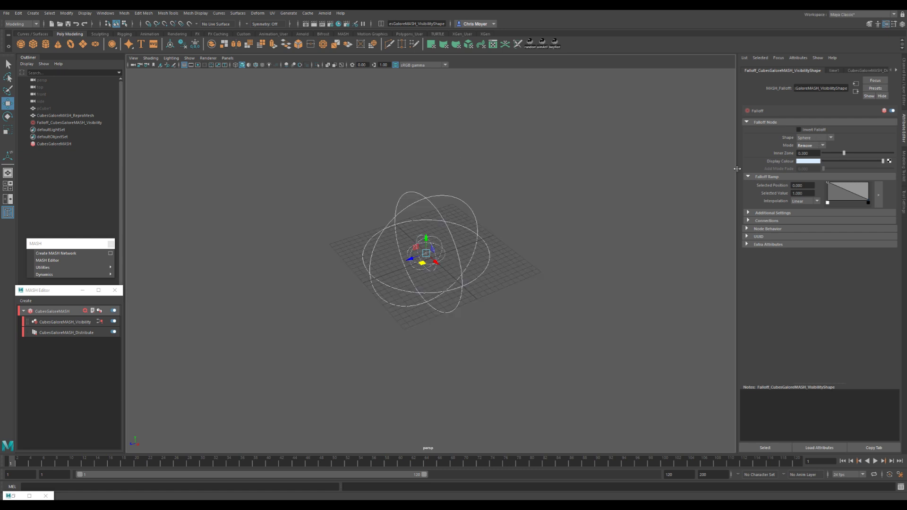
left_click_drag(421, 266, 445, 247)
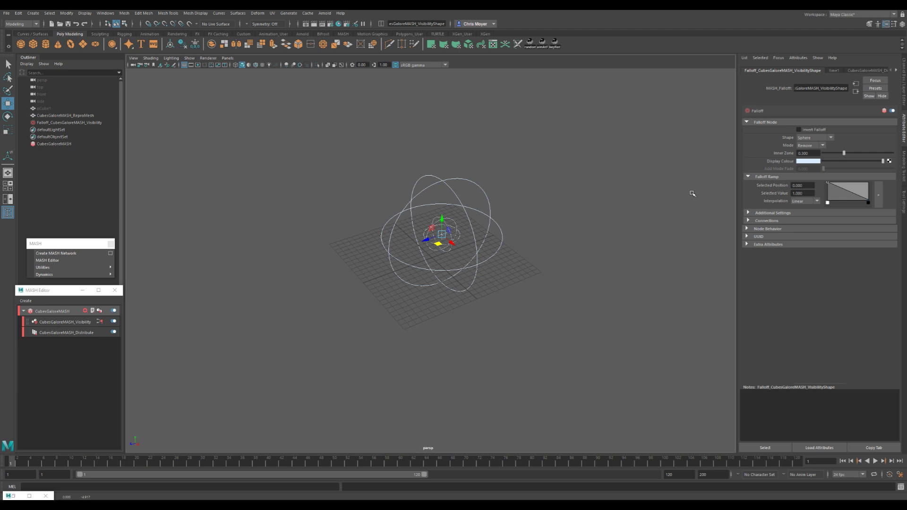
left_click(821, 146)
left_click(823, 154)
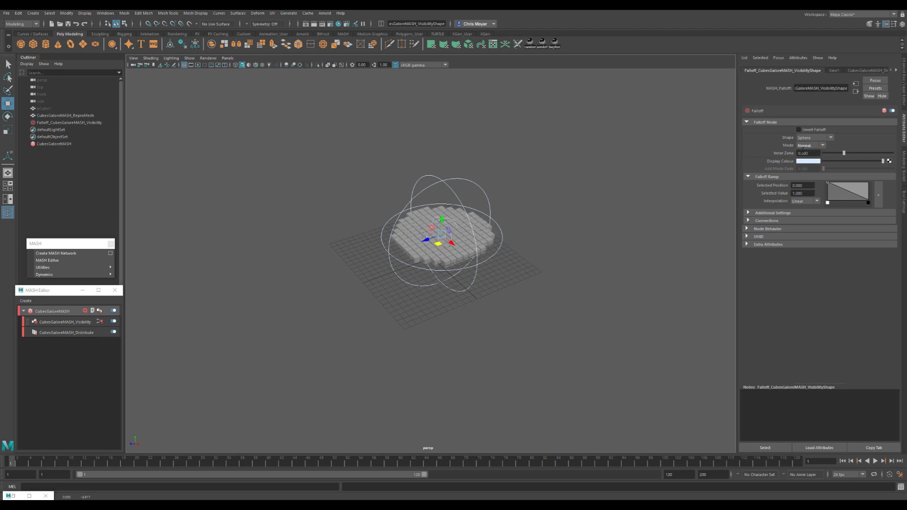
- Experiment with the falloff inner zone while sliding the sphere over the cubes, ending at 0.155
mouse_move(438, 244)
left_mouse_down()
mouse_move(331, 269)
mouse_move(495, 234)
mouse_move(354, 243)
mouse_move(521, 249)
mouse_move(416, 263)
mouse_move(425, 250)
left_mouse_up()
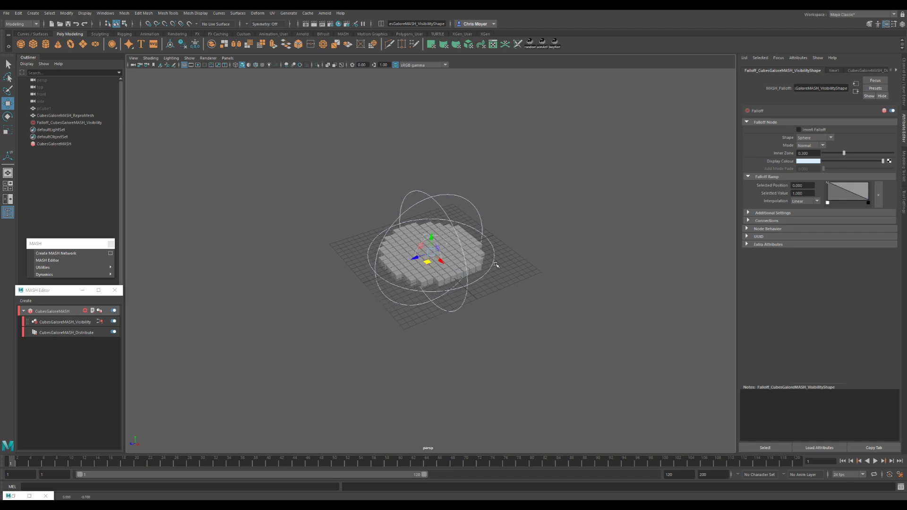
mouse_move(844, 152)
left_mouse_down()
mouse_move(880, 154)
mouse_move(836, 153)
mouse_move(855, 153)
mouse_move(831, 165)
left_mouse_up()
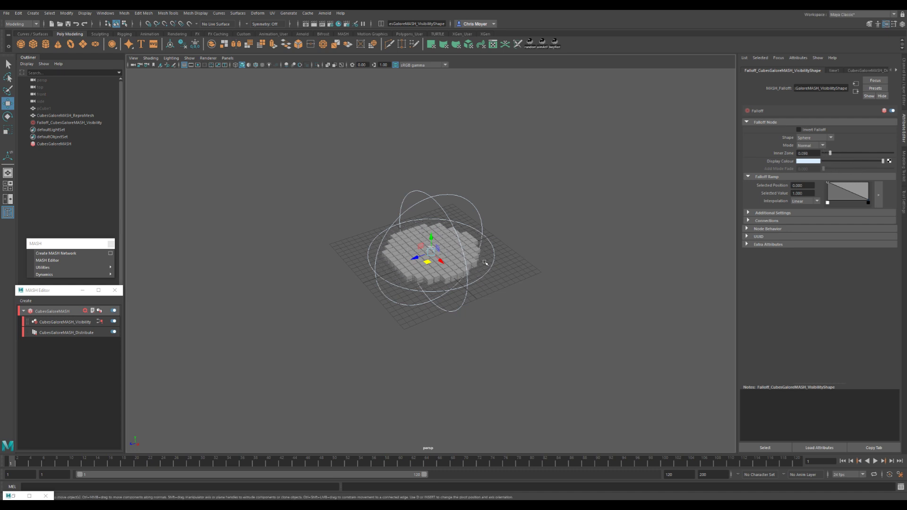
left_click_drag(427, 261, 349, 427)
key("f")
left_click_drag(475, 266, 457, 330, "alt")
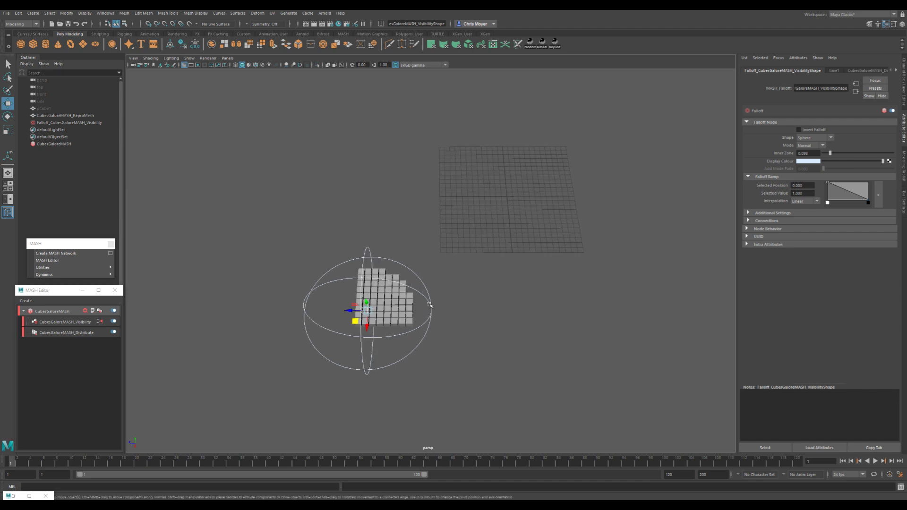
left_click_drag(355, 321, 341, 342)
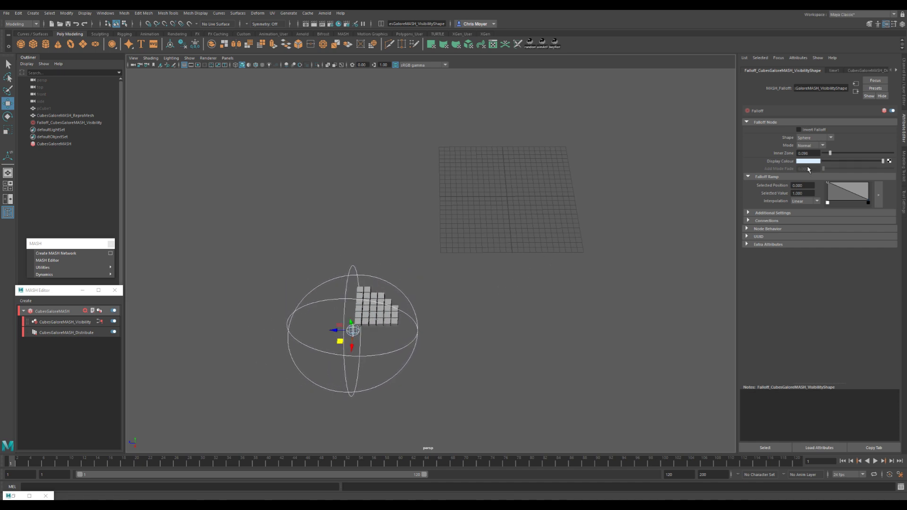
left_click_drag(830, 155, 835, 154)
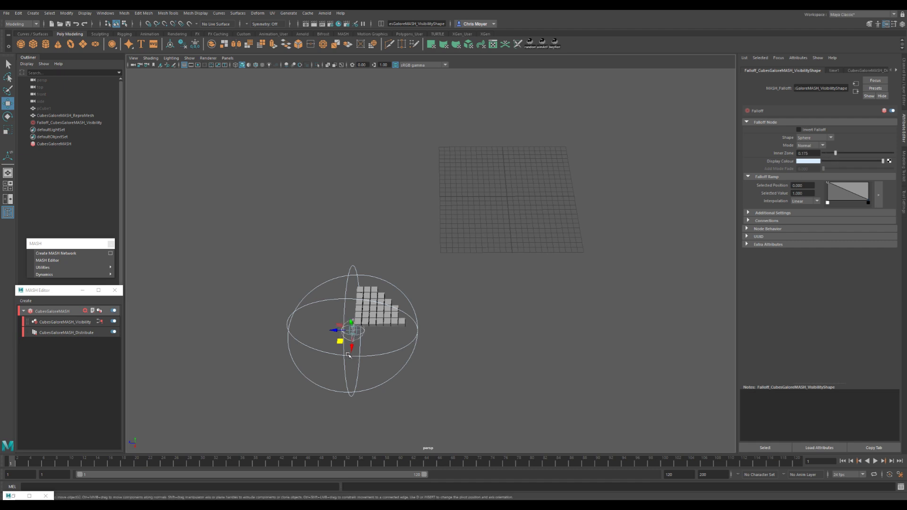
- Set the inner zone to 0.500, place the sphere on the grid and invert the falloff
left_click_drag(352, 338, 425, 313, "alt")
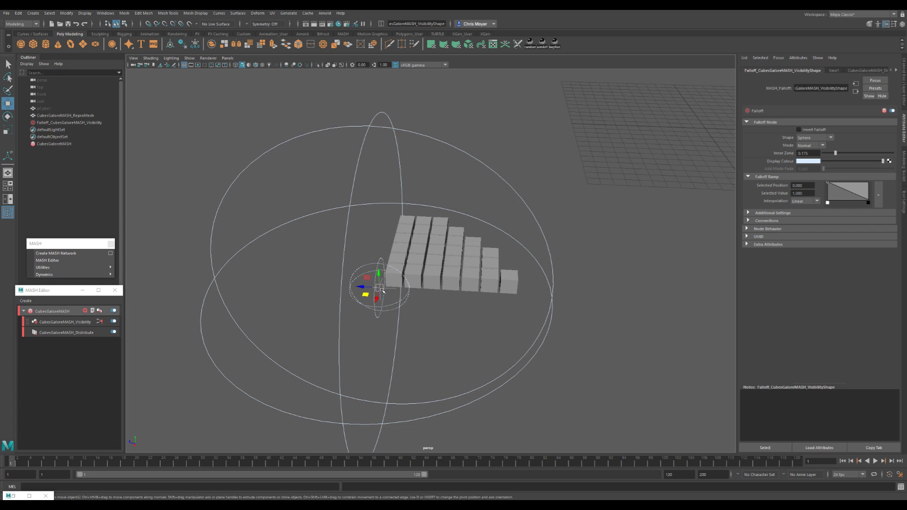
left_click_drag(383, 278, 373, 307, "alt")
left_click_drag(313, 351, 406, 323, "alt")
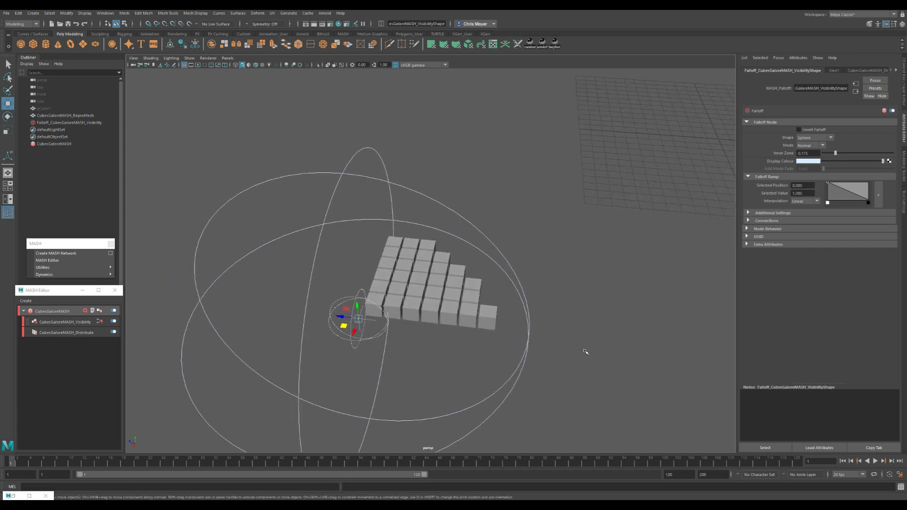
left_click_drag(557, 318, 497, 331, "alt")
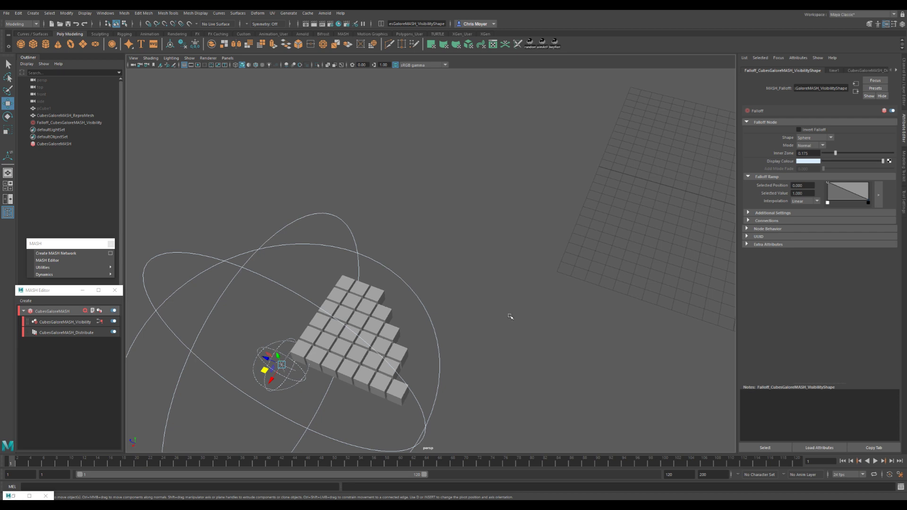
scroll(499, 315, "down", 3)
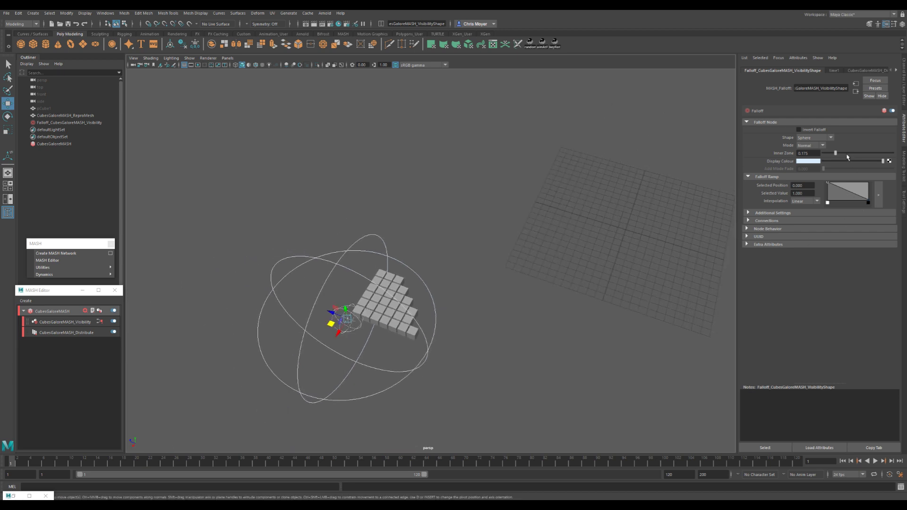
left_click_drag(838, 154, 905, 154)
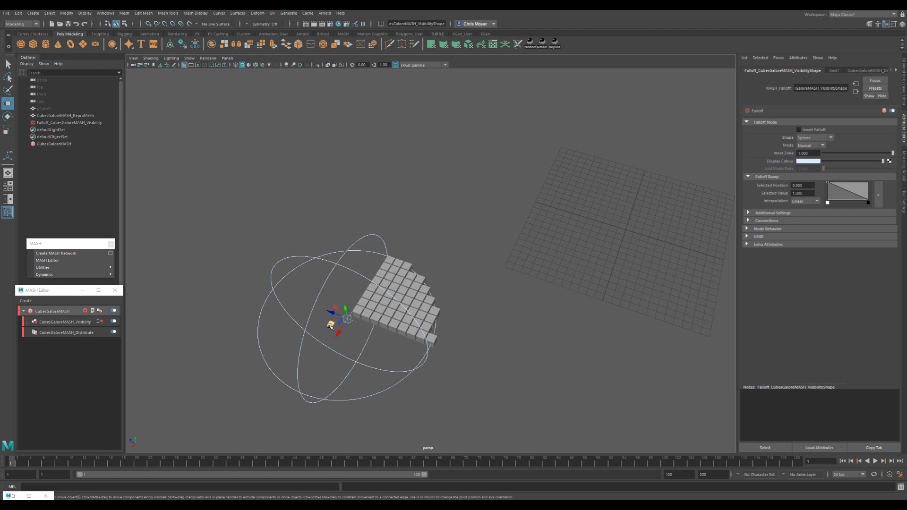
left_click_drag(331, 325, 276, 341)
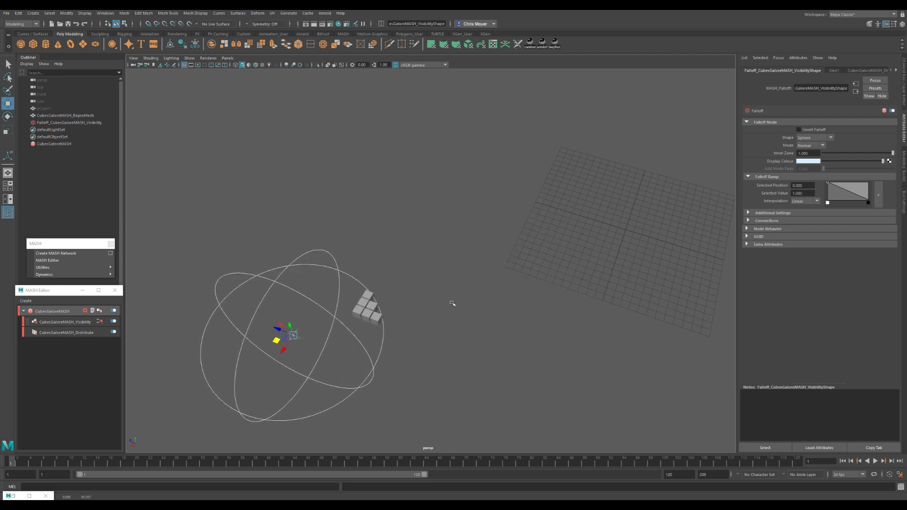
left_click_drag(892, 154, 857, 154)
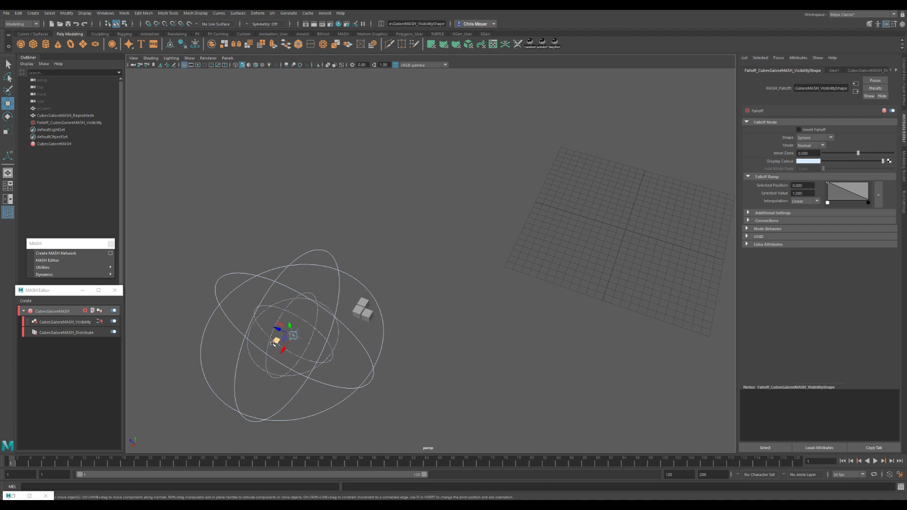
left_click_drag(274, 344, 314, 320)
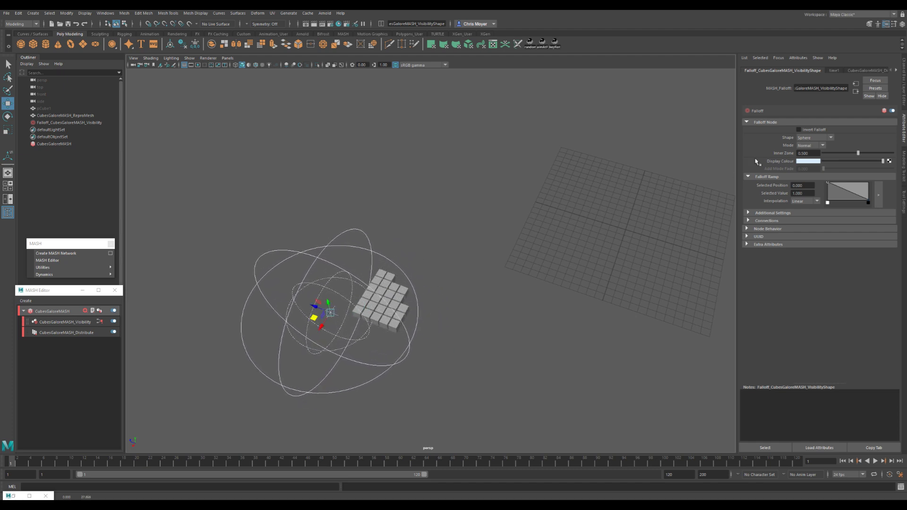
scroll(506, 237, "down", 3)
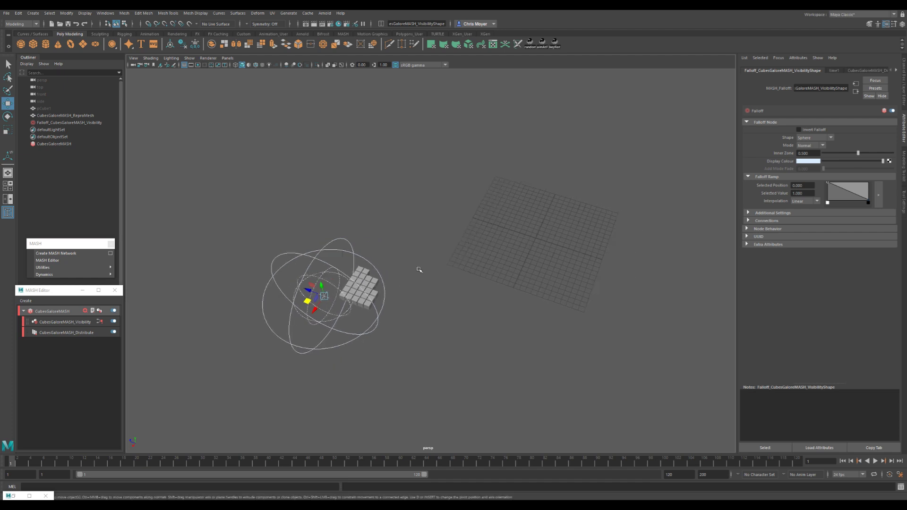
left_click_drag(305, 300, 498, 281)
left_click(809, 130)
- Move the falloff sphere across the grid and recentre the view
key("w")
middle_click_drag(498, 281, 397, 249, "alt")
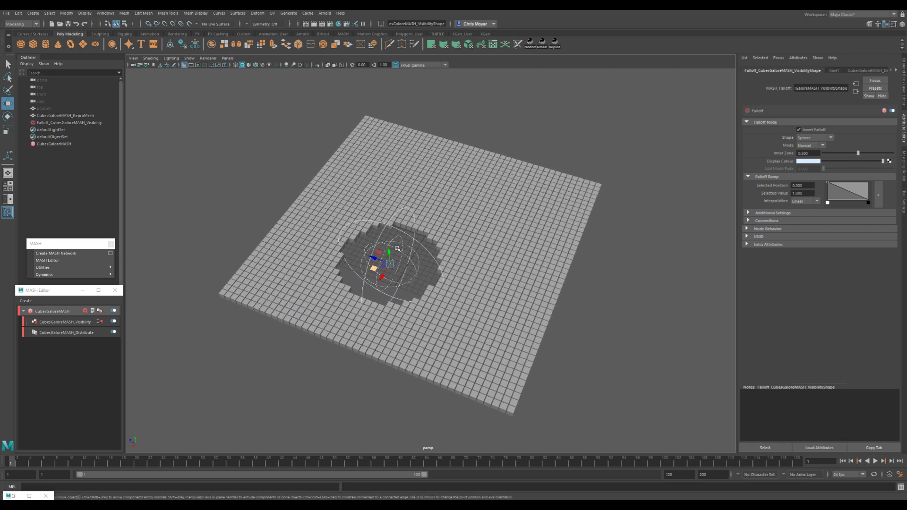
left_click_drag(397, 248, 462, 258, "alt")
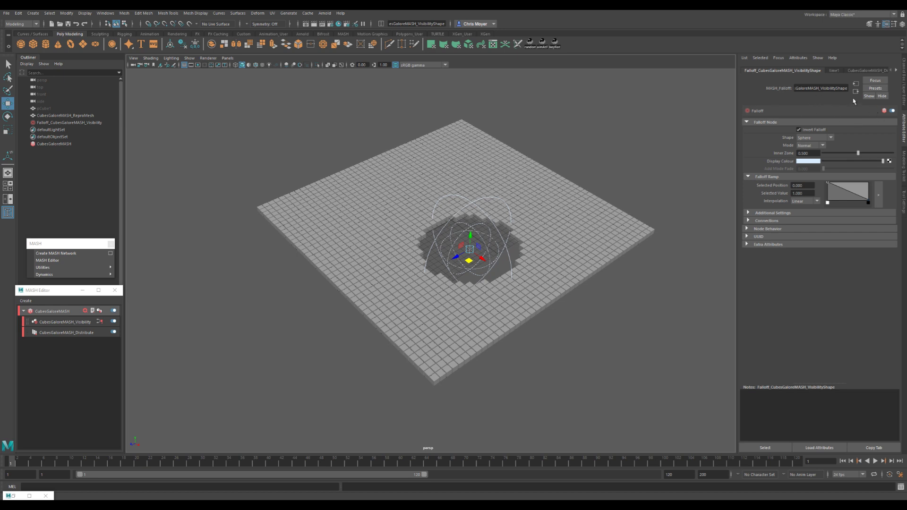
- Delete the Visibility node and its leftover falloff object from the network
left_click(73, 323)
key("Delete")
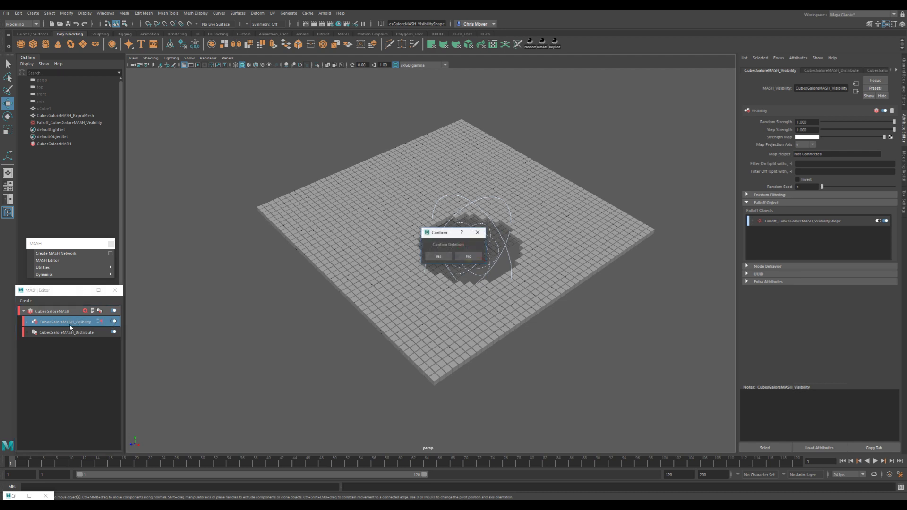
left_click(426, 257)
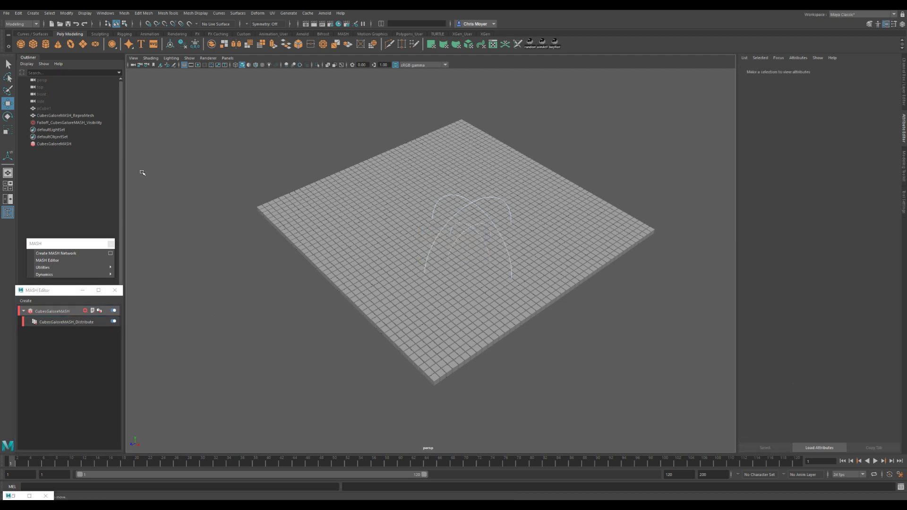
left_click(71, 123)
key("Delete")
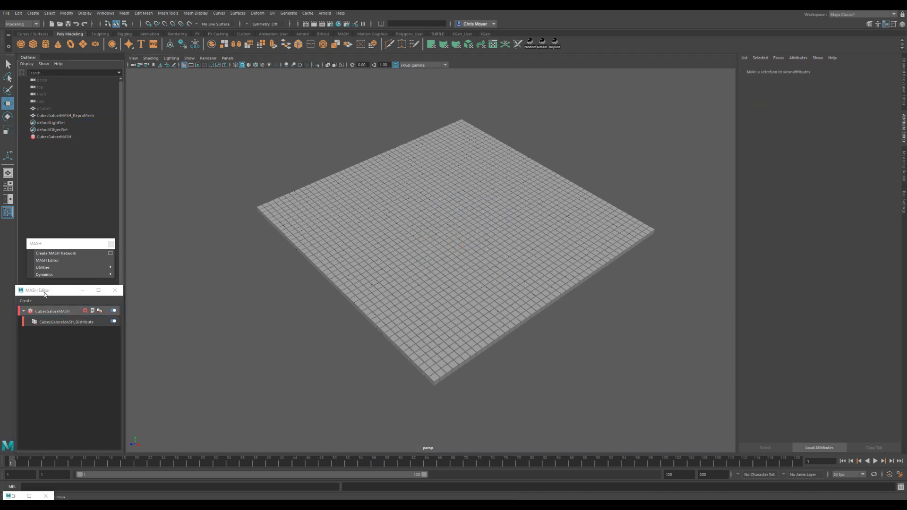
left_click(71, 321)
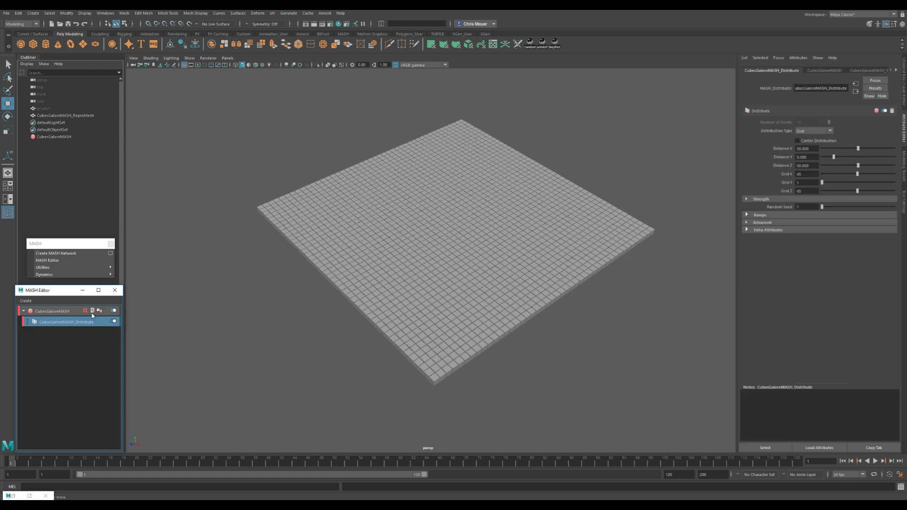
left_click(824, 71)
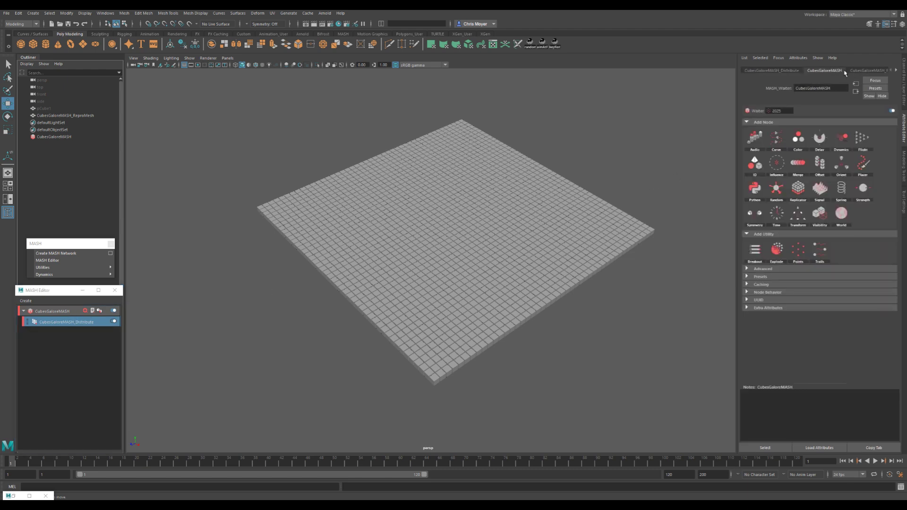
- Add a Random node and create a falloff object for it
left_click(776, 189)
left_click(766, 286)
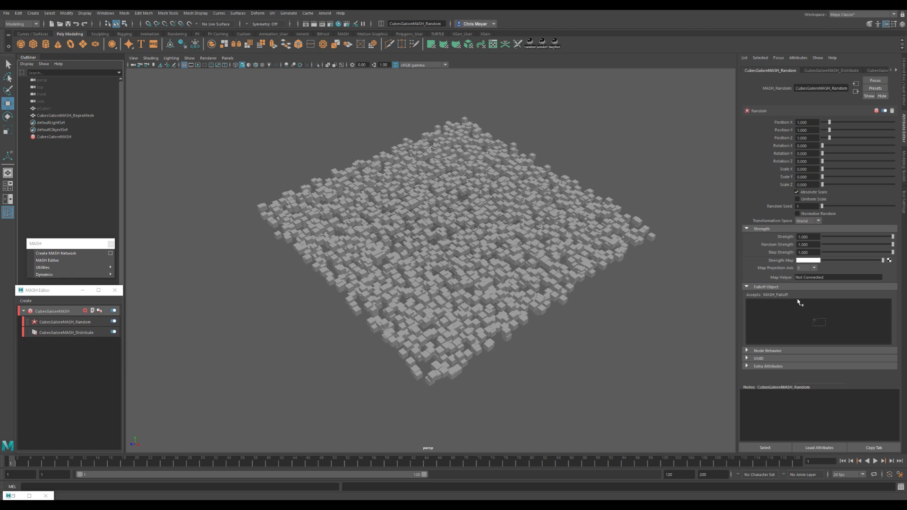
left_click(810, 314)
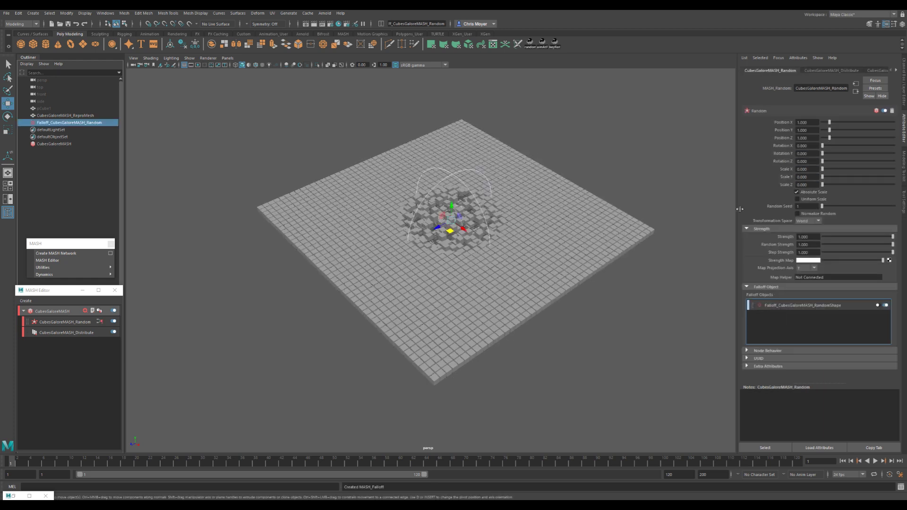
left_click(812, 306)
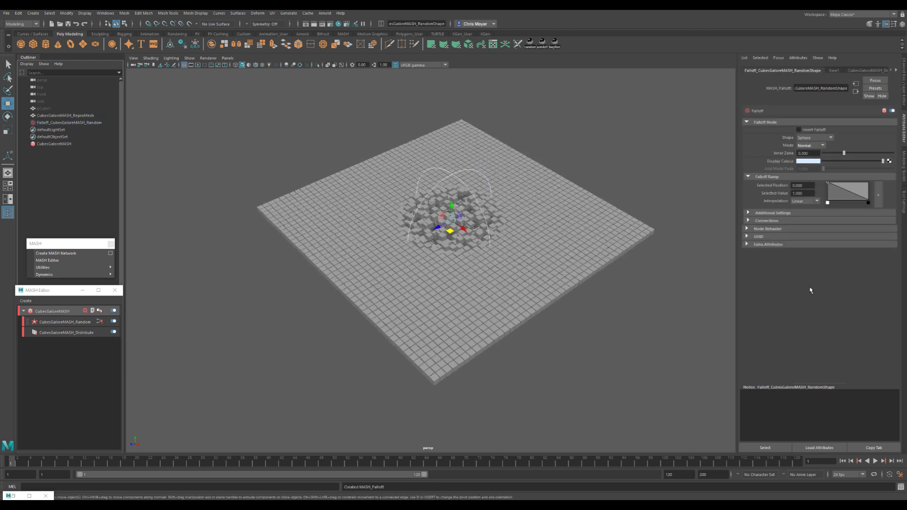
scroll(541, 208, "up", 6)
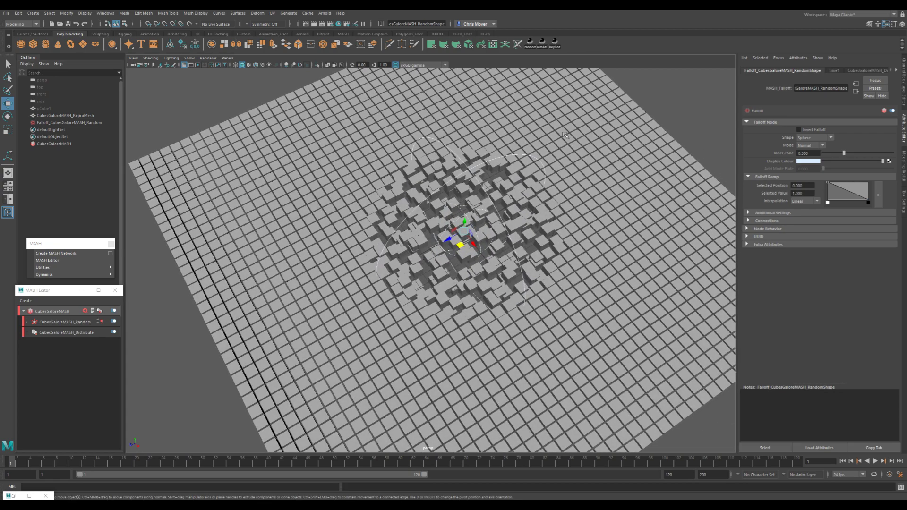
- Tune the Random falloff's inner zone and shift its sphere down and left
left_click_drag(452, 259, 441, 232, "alt")
left_click_drag(846, 156, 896, 194)
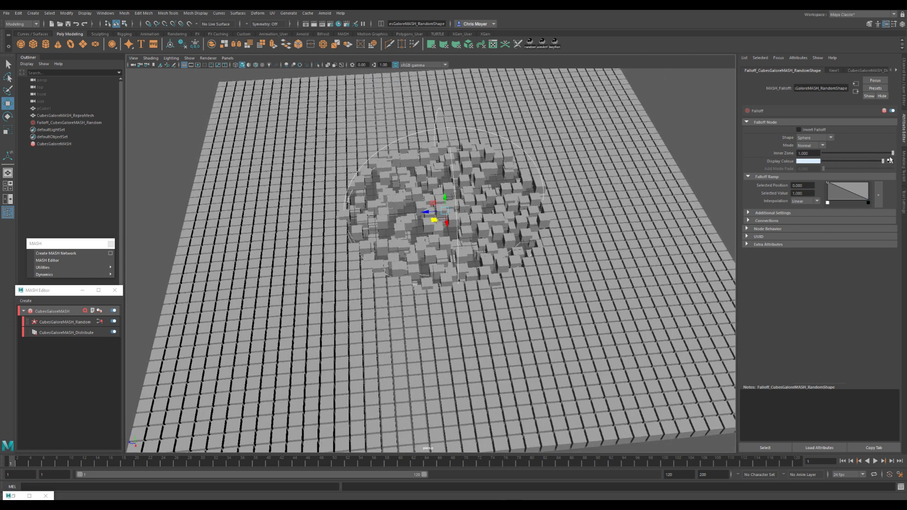
left_click_drag(893, 154, 869, 161)
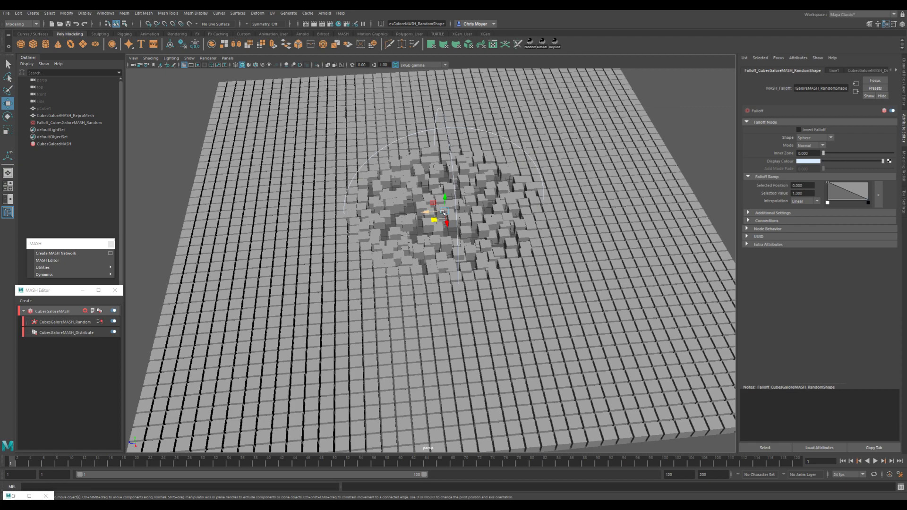
mouse_move(445, 221)
left_mouse_down("alt")
mouse_move(442, 182)
mouse_move(435, 213)
left_mouse_up("alt")
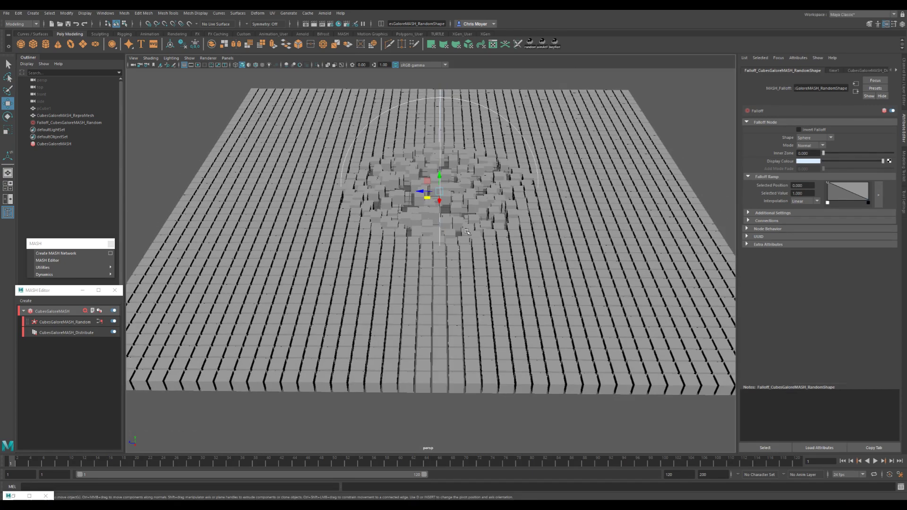
left_click_drag(429, 175, 433, 200, "alt")
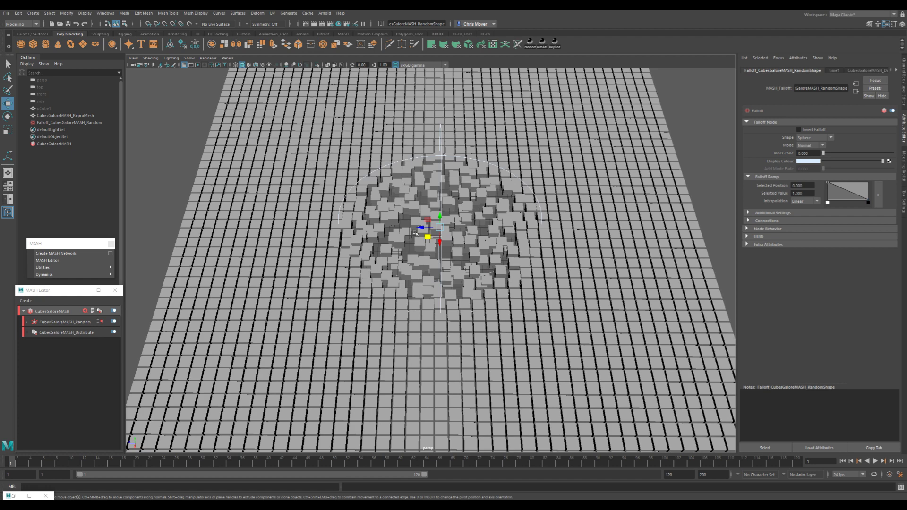
left_click_drag(435, 243, 399, 205, "alt")
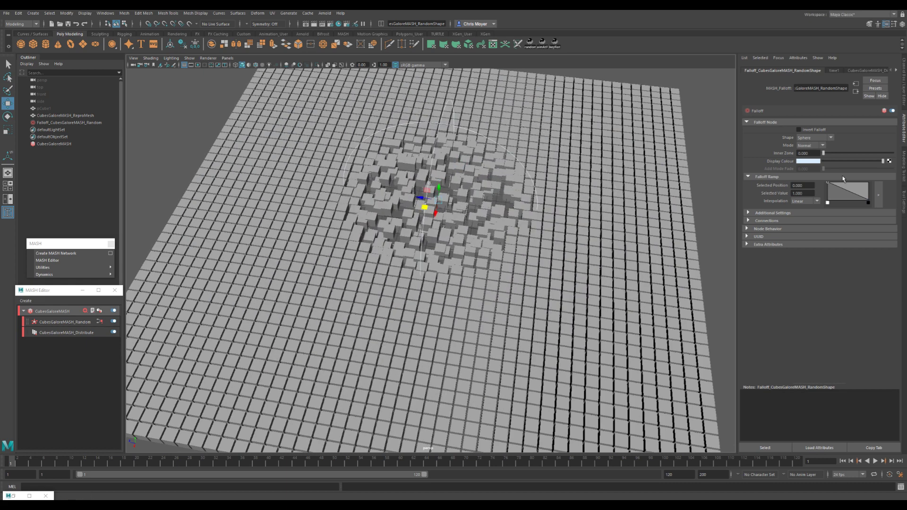
- Resize the falloff sphere and shrink its inner zone to 0.314
left_click(815, 151)
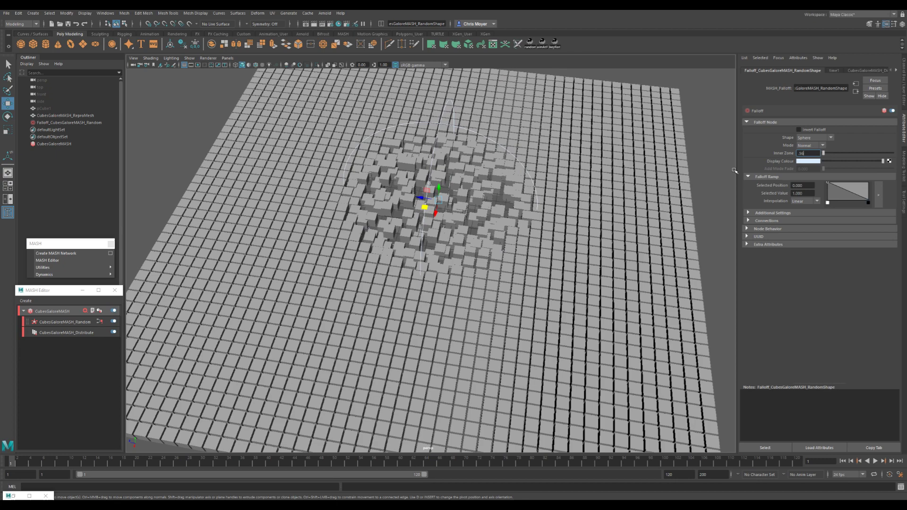
key("Return")
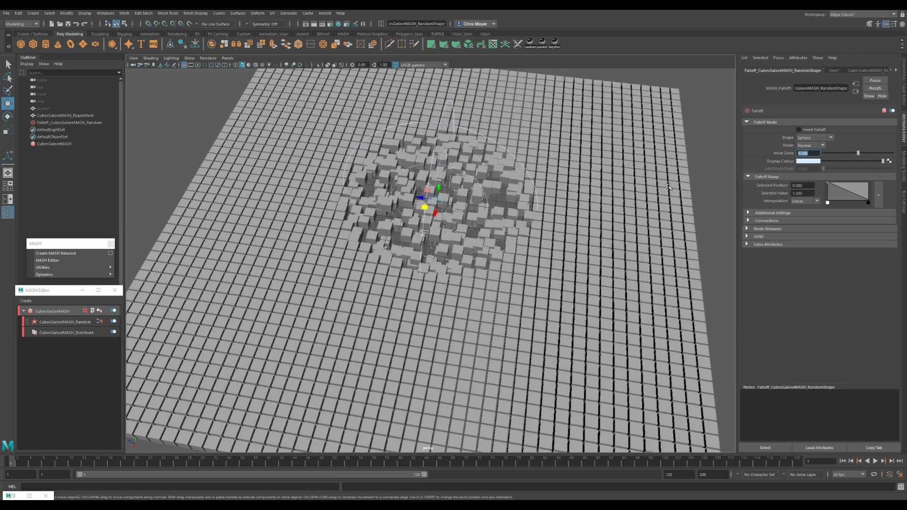
left_click_drag(439, 208, 419, 213, "alt")
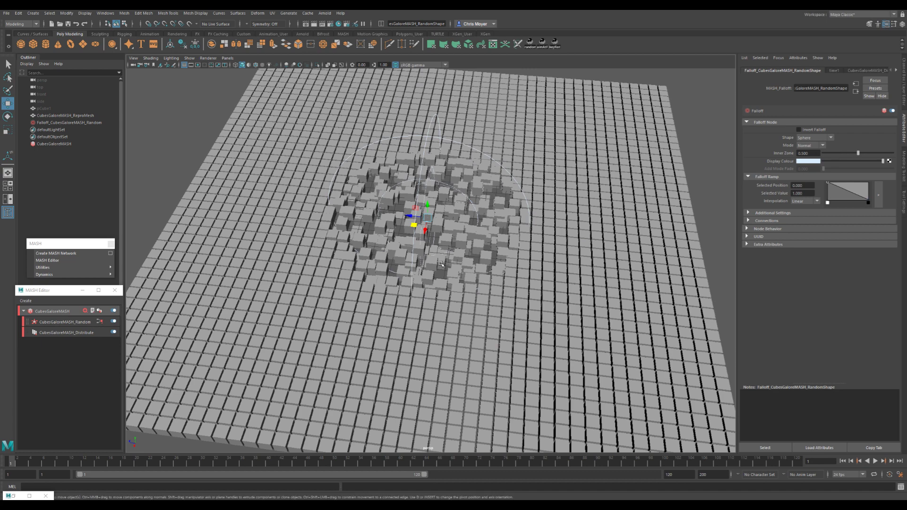
key("r")
left_click_drag(427, 218, 460, 227)
scroll(440, 252, "down", 3)
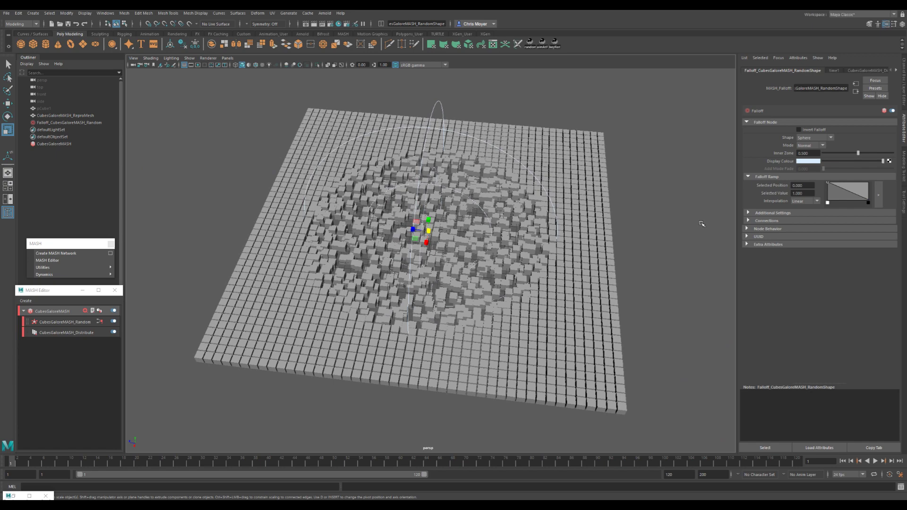
left_click_drag(857, 153, 843, 154)
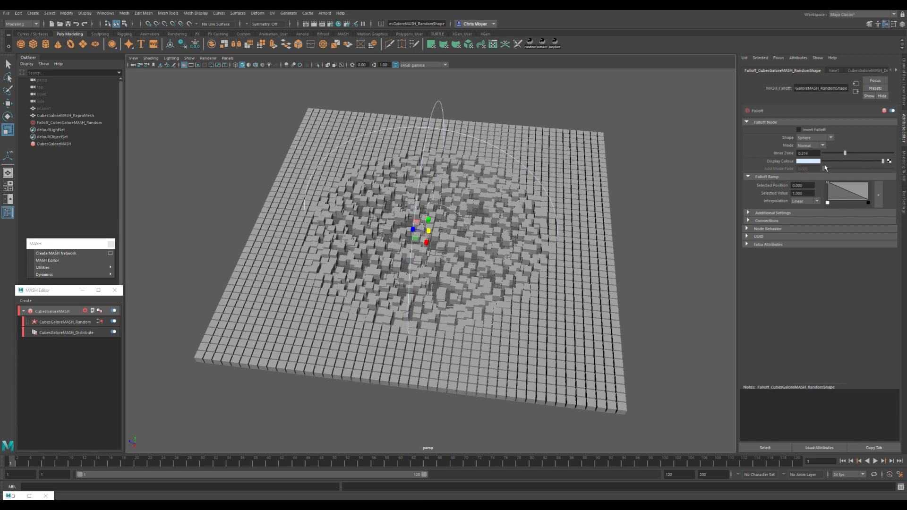
left_click_drag(439, 236, 351, 330, "alt")
key("ctrl+z")
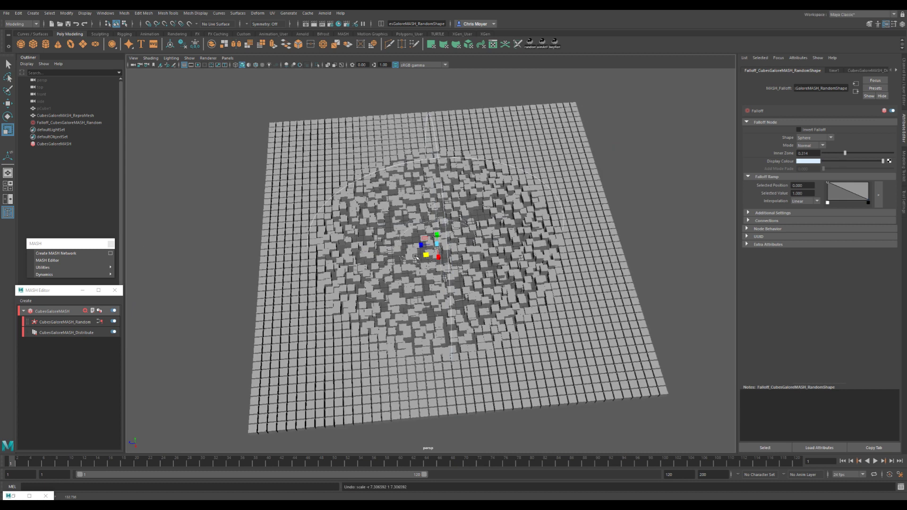
- Tilt and flatten the falloff sphere, adjusting its Local Scale Y in the Channel Box
key("w")
mouse_move(415, 257)
left_mouse_down()
mouse_move(414, 239)
mouse_move(410, 246)
left_mouse_up()
key("e")
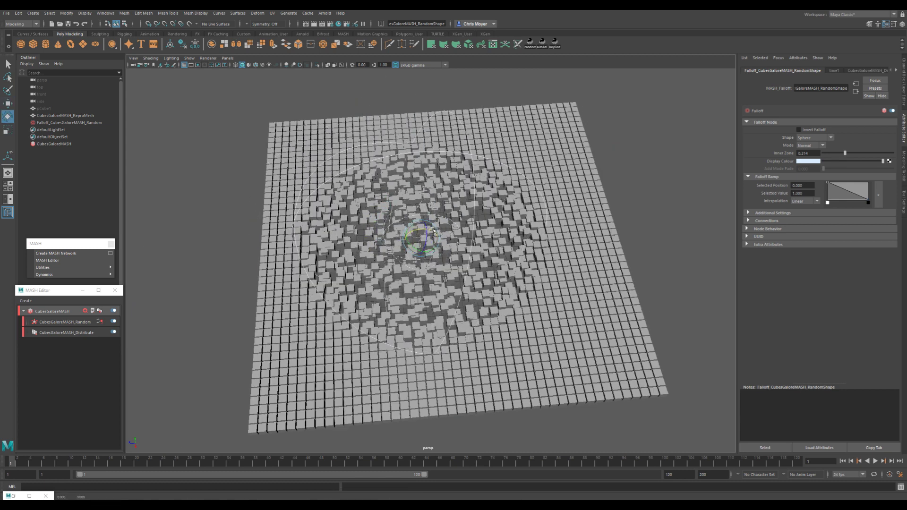
left_click_drag(427, 231, 449, 246, "alt")
key("r")
key("e")
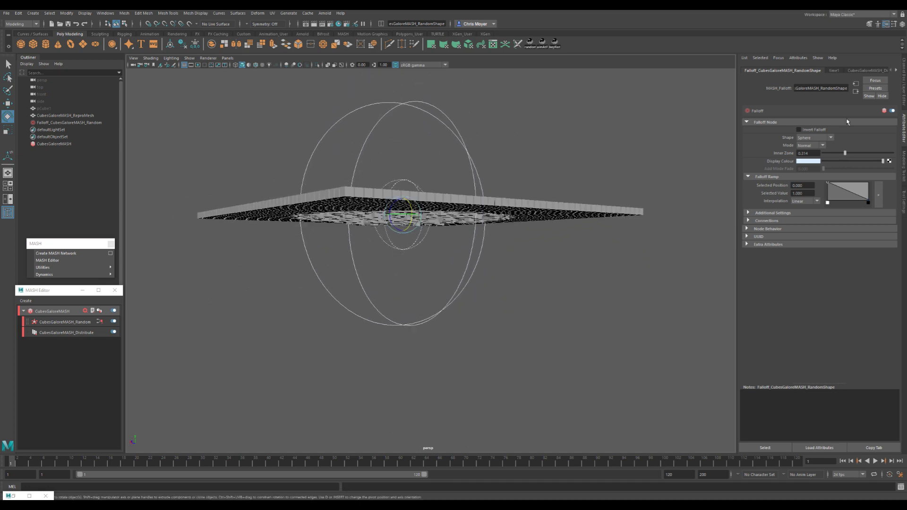
left_click(904, 95)
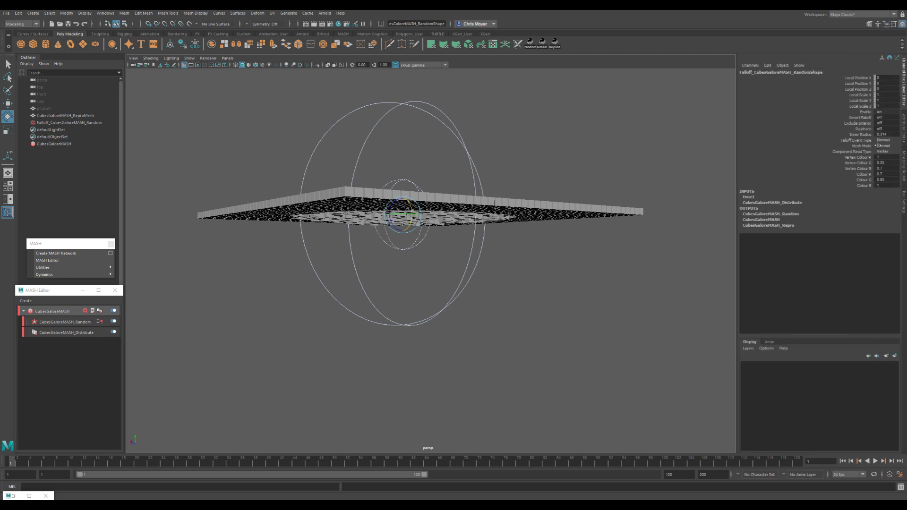
left_click(863, 101)
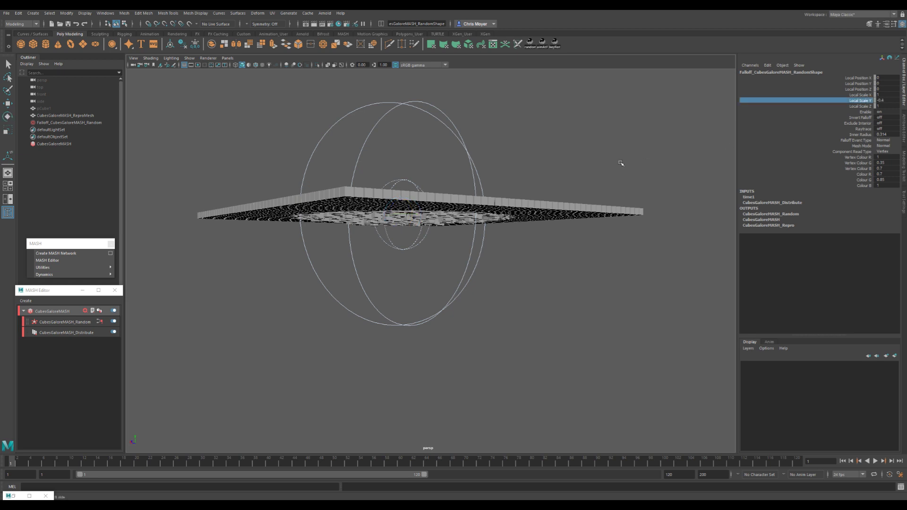
left_click(903, 135)
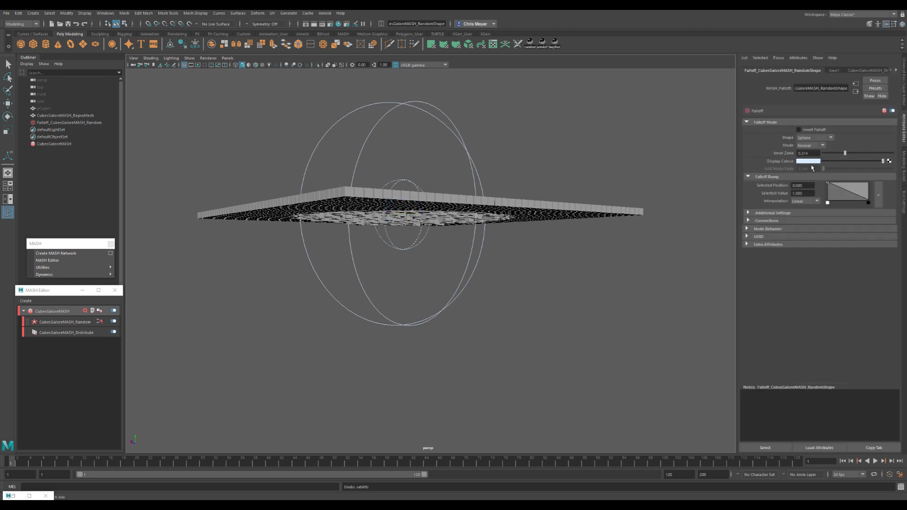
left_click_drag(601, 185, 452, 239, "alt")
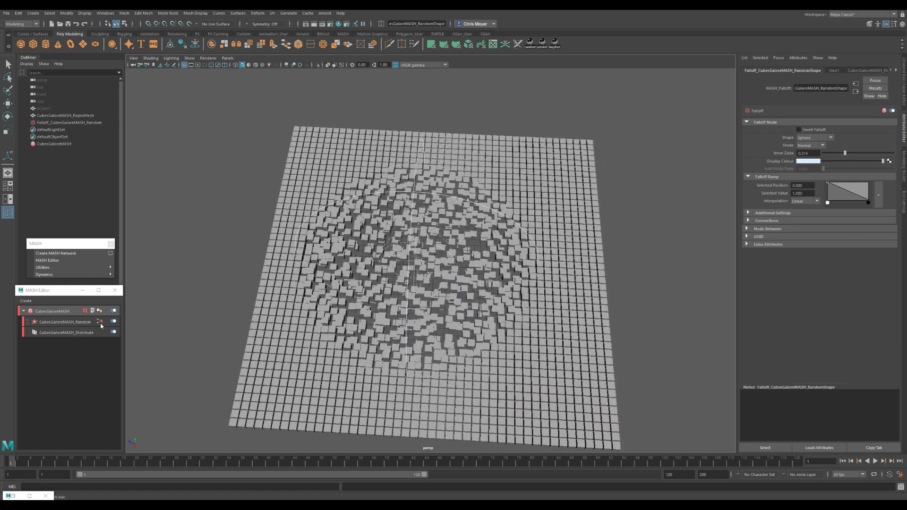
- Set MASH_Random's Rotation X/Y/Z to 360 and Position X/Y/Z to 0
left_click(55, 323)
left_click(805, 146)
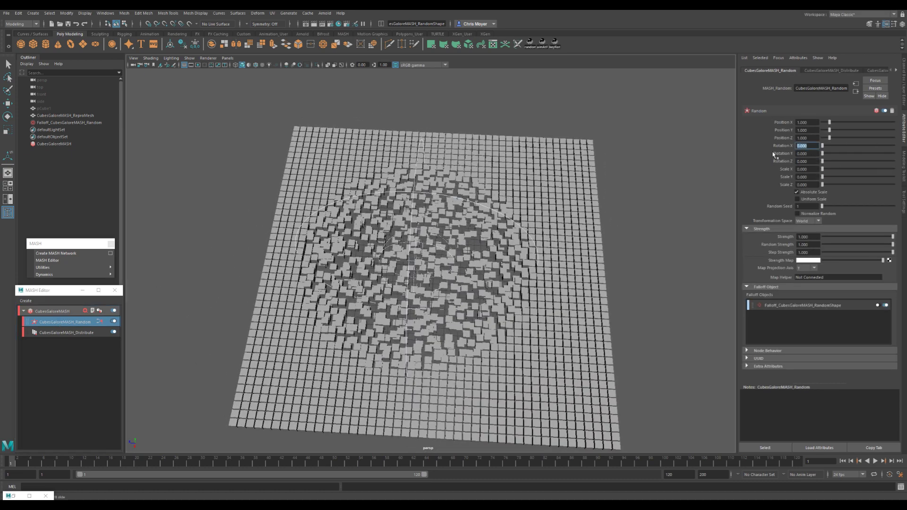
type("360")
key("Tab")
type("360")
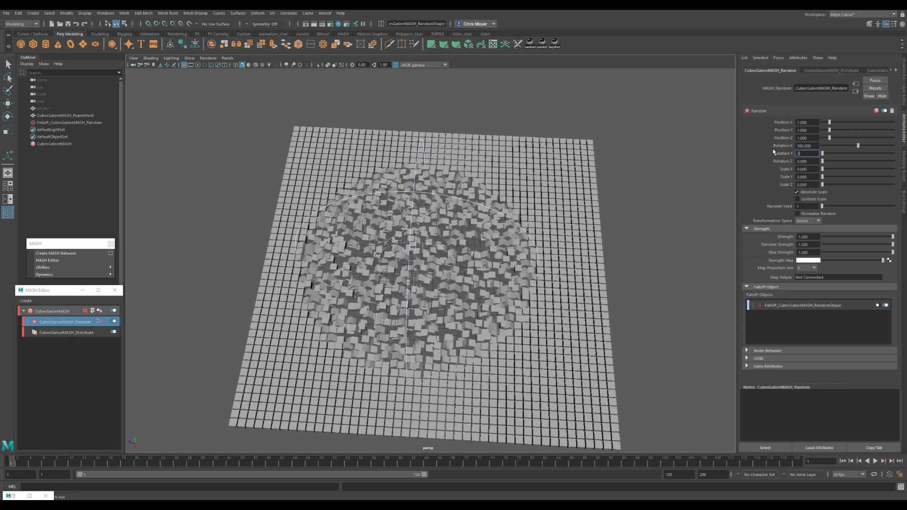
key("Tab")
type("360")
key("Return")
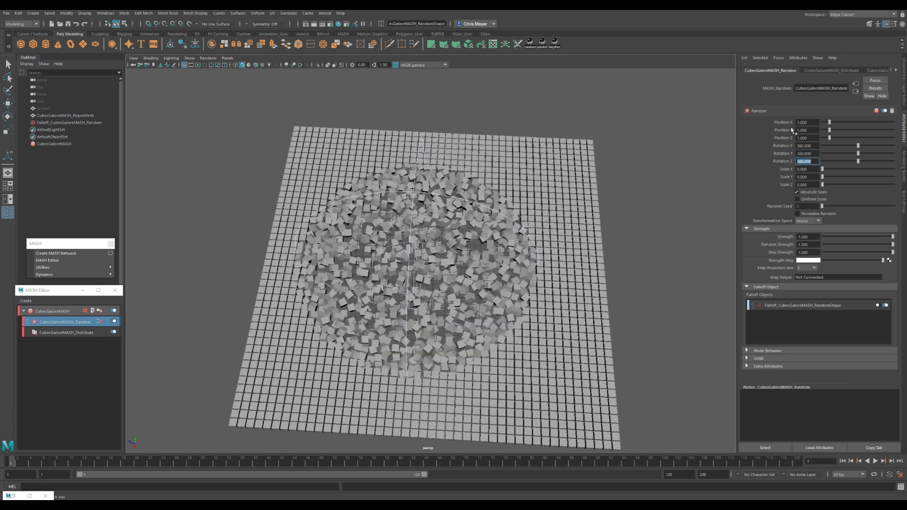
left_click(810, 123)
type("0")
key("Tab")
type("0")
key("Tab")
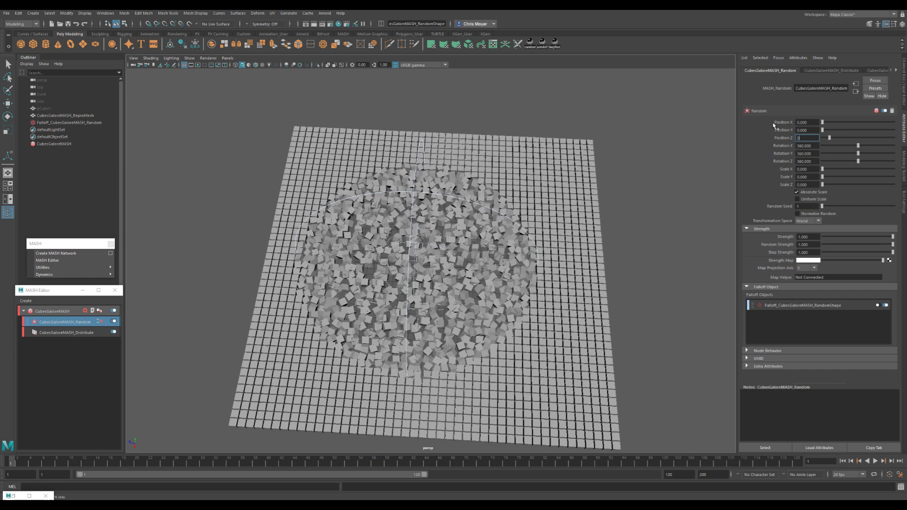
type("0")
key("Return")
- Move the falloff up and right over the grid and shrink its inner zone to 0.088
middle_click_drag(541, 185, 547, 238, "alt")
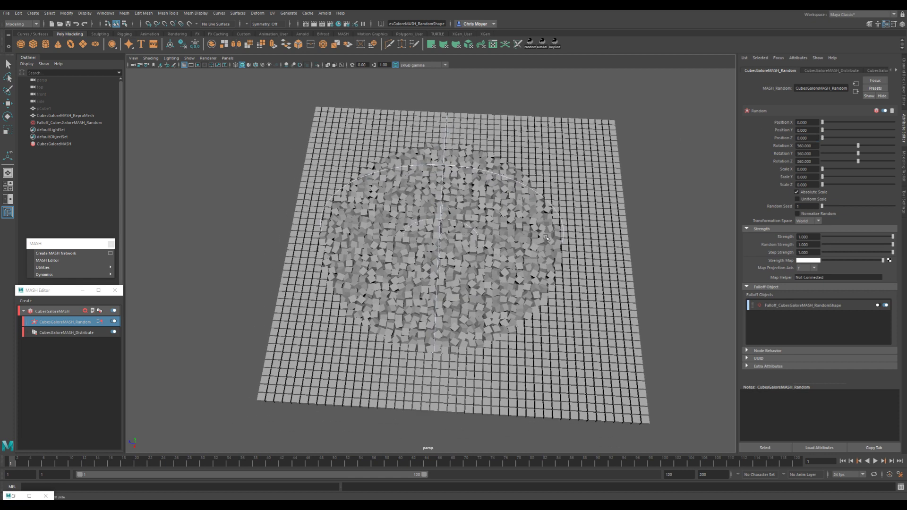
left_click_drag(455, 251, 512, 236, "alt")
left_click(458, 117)
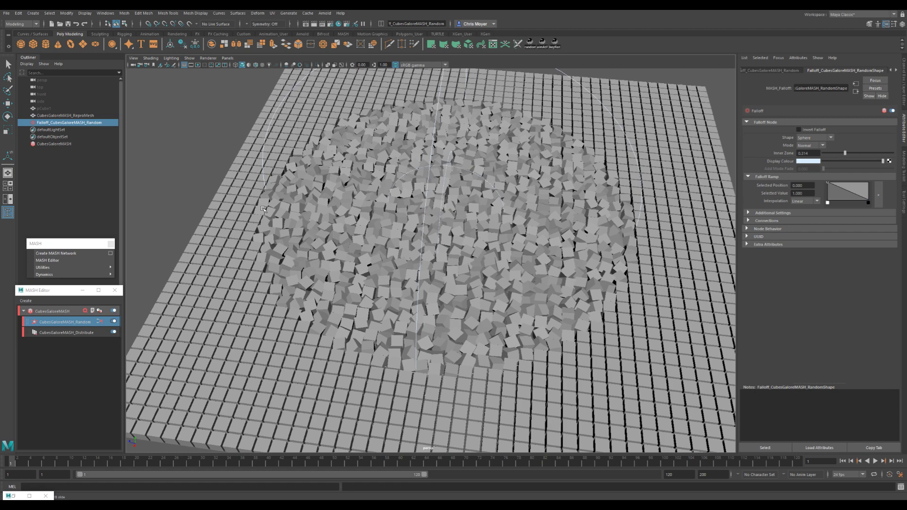
left_click_drag(263, 209, 264, 239, "alt")
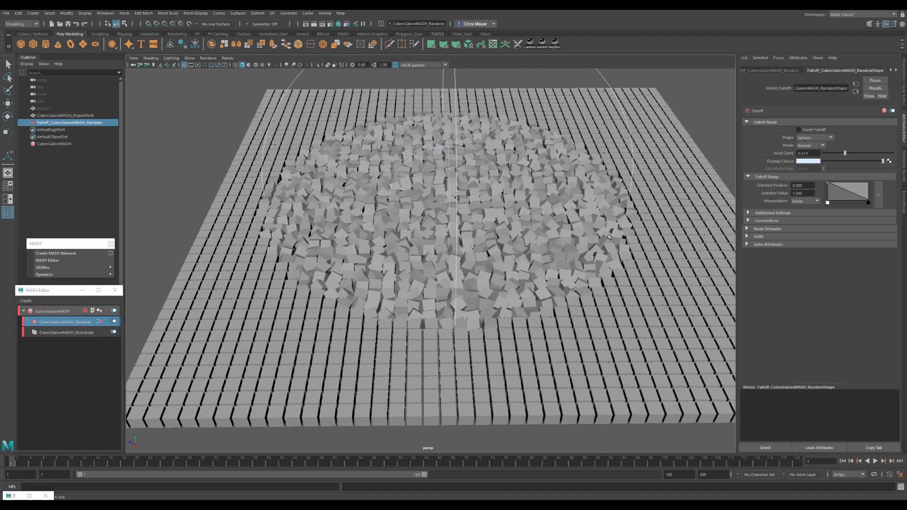
key("w")
mouse_move(437, 204)
left_mouse_down()
mouse_move(512, 249)
mouse_move(546, 146)
mouse_move(354, 137)
mouse_move(269, 224)
mouse_move(411, 284)
mouse_move(548, 219)
mouse_move(431, 211)
mouse_move(448, 214)
left_mouse_up()
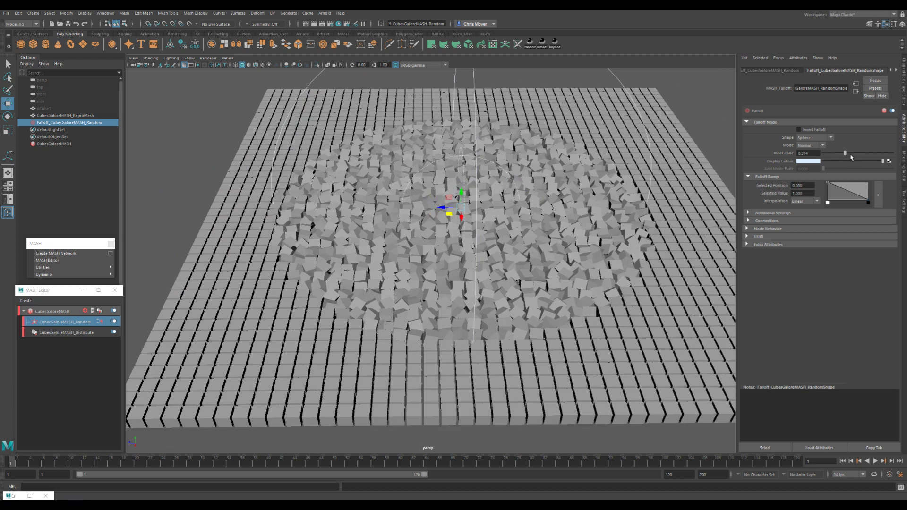
left_click_drag(845, 154, 829, 154)
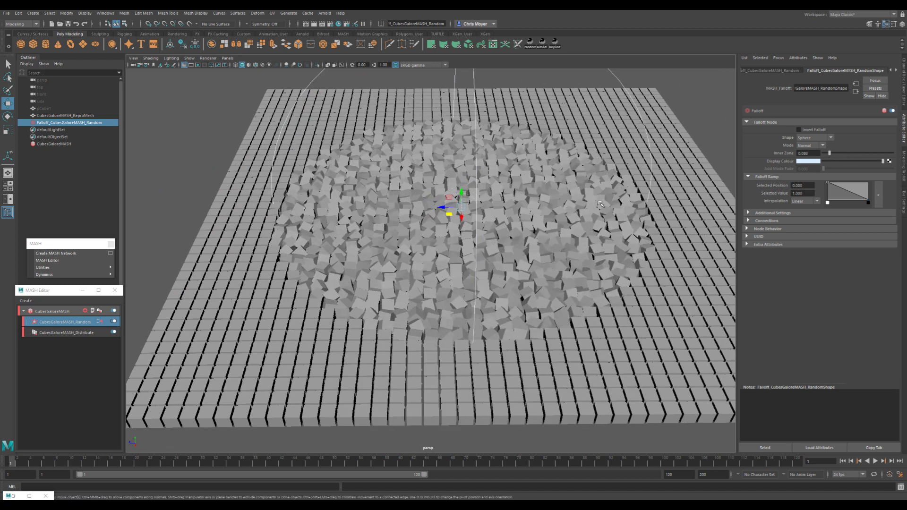
- Drag the falloff sphere to several spots on the cube grid, ending near its centre
left_click(454, 213)
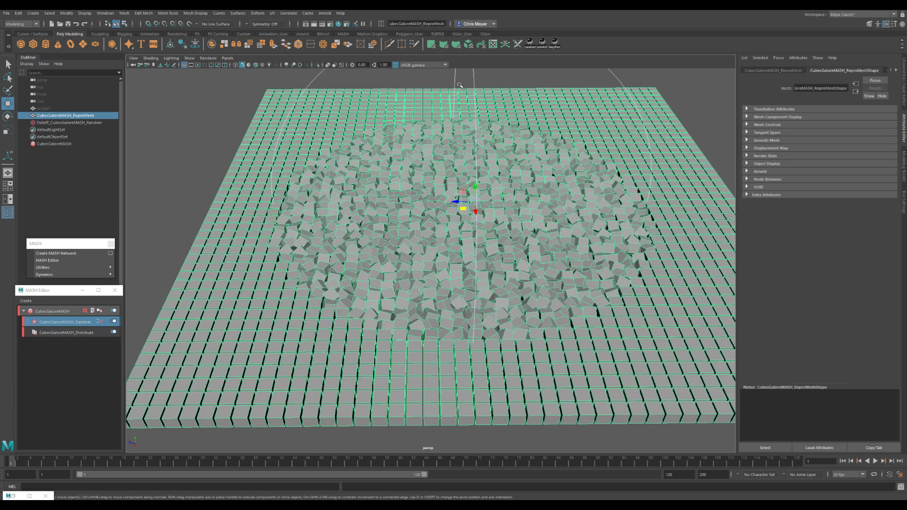
left_click(466, 207)
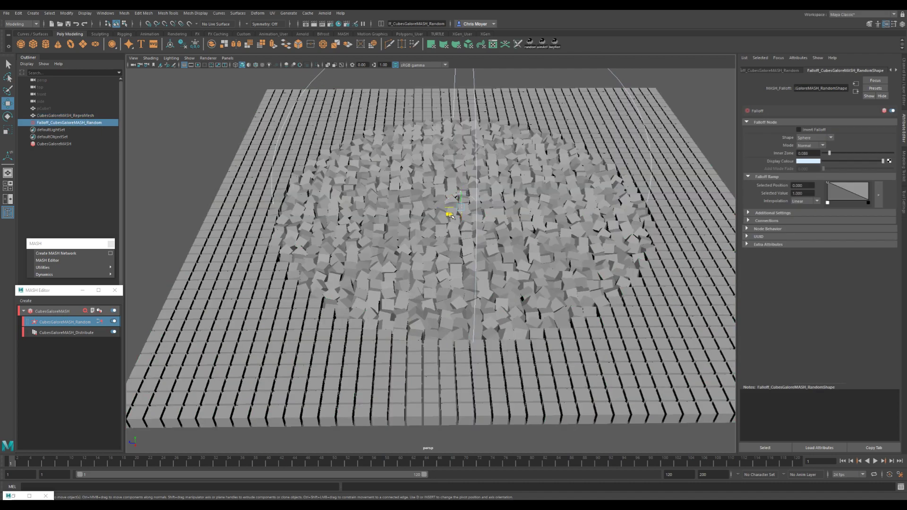
left_click_drag(449, 215, 373, 238)
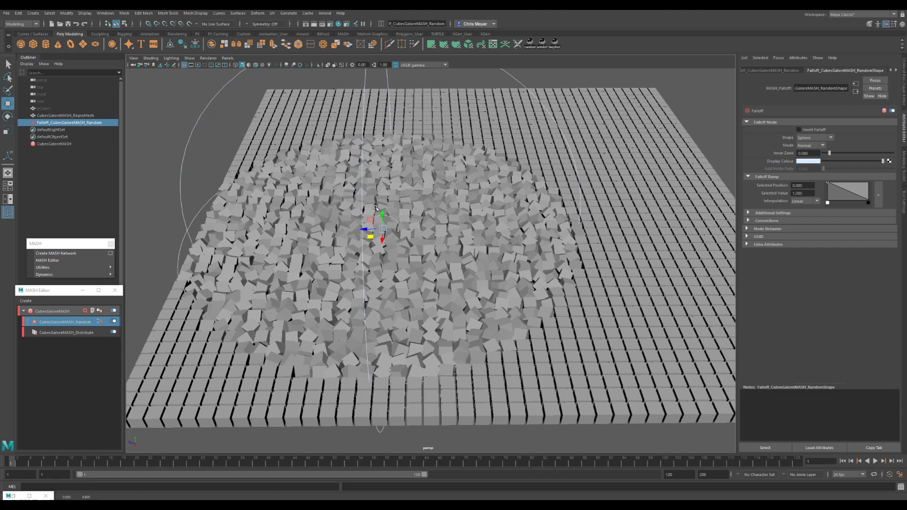
left_click_drag(381, 246, 536, 283, "alt")
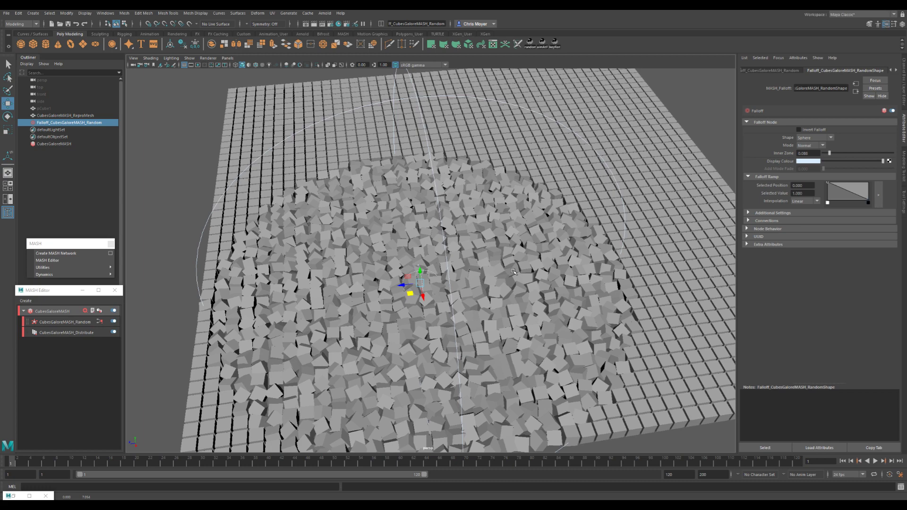
scroll(513, 272, "down", 5)
left_click_drag(415, 284, 472, 206)
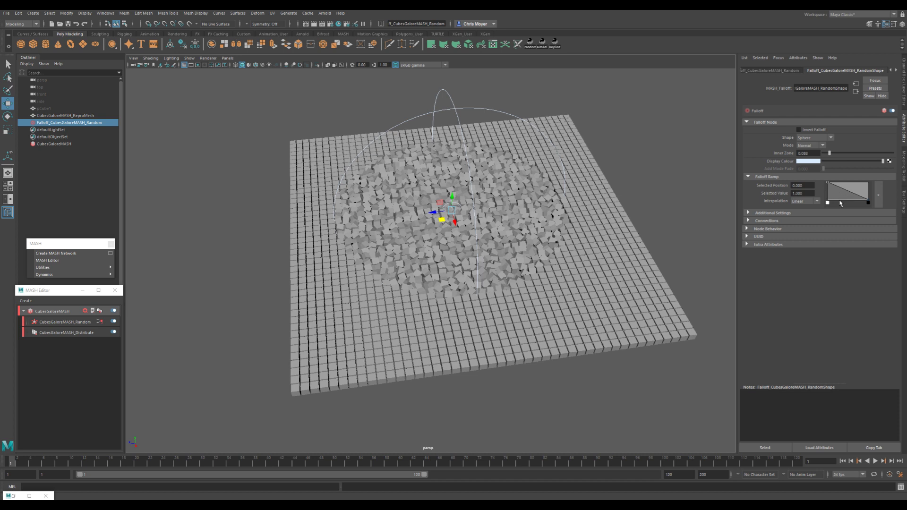
- Switch the falloff ramp to Spline interpolation and add a raised point
left_click(803, 201)
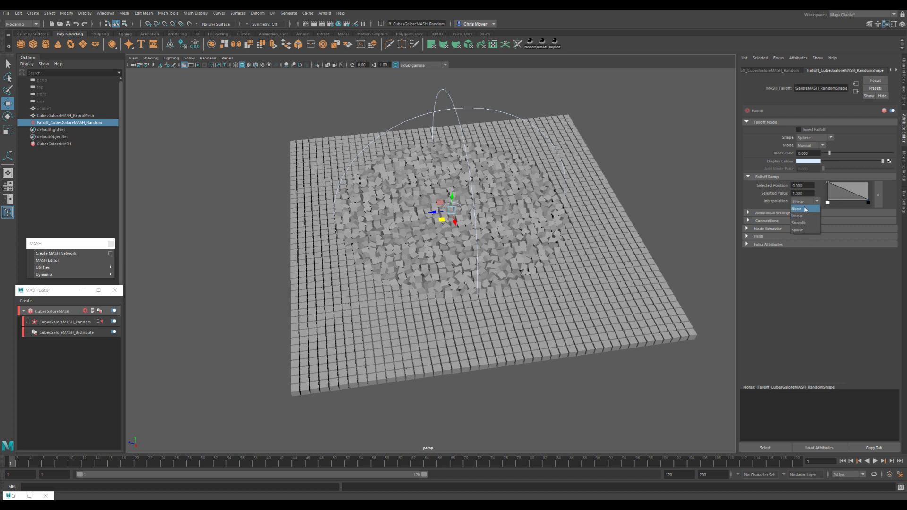
left_click(805, 232)
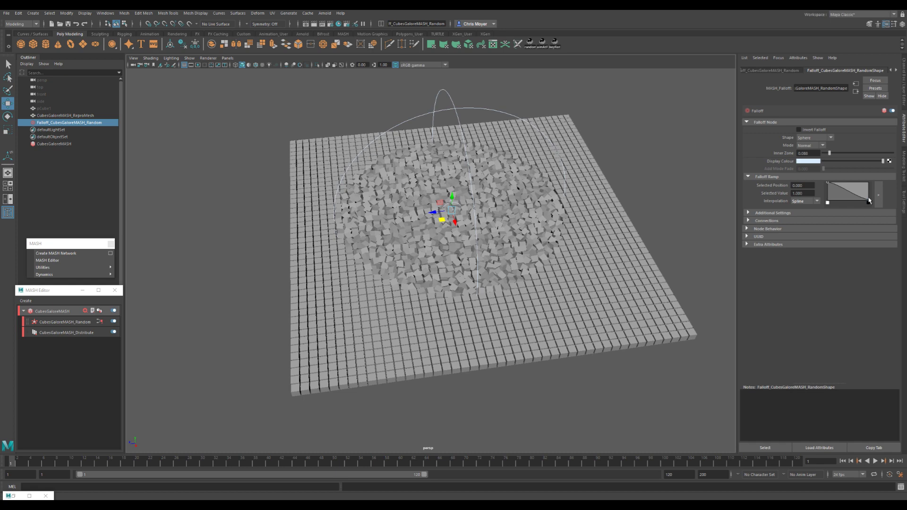
left_click(868, 202)
left_click(803, 201)
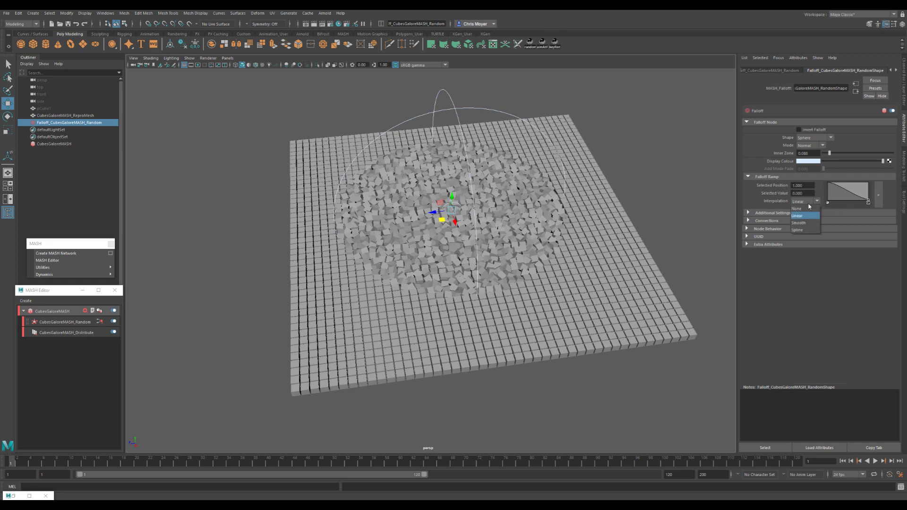
left_click(810, 231)
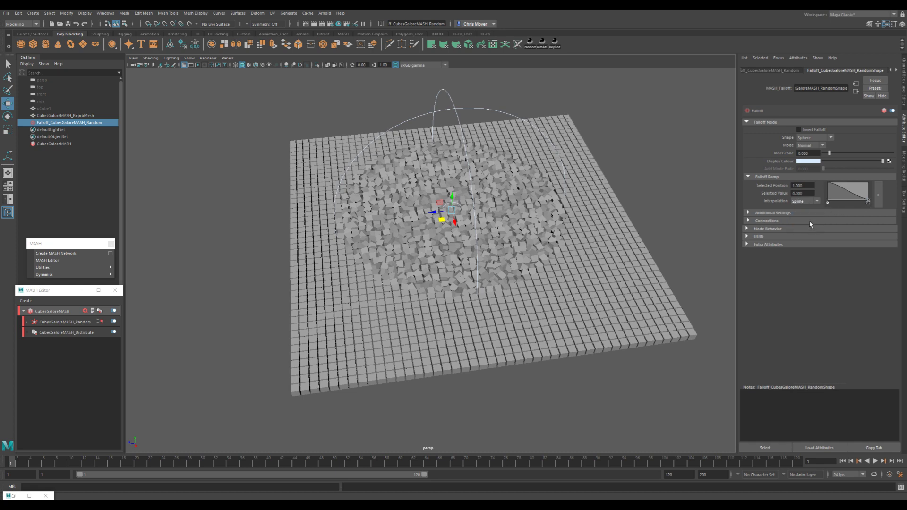
left_click(846, 192)
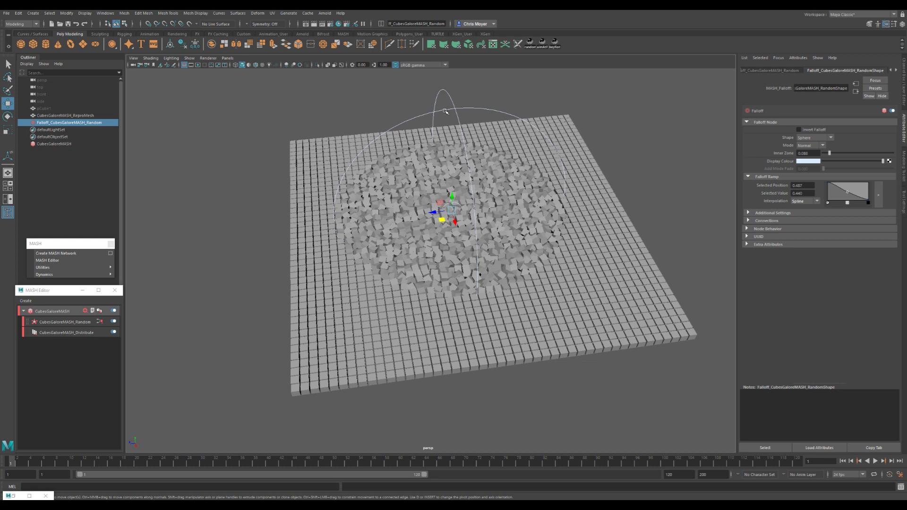
left_click_drag(848, 193, 862, 192)
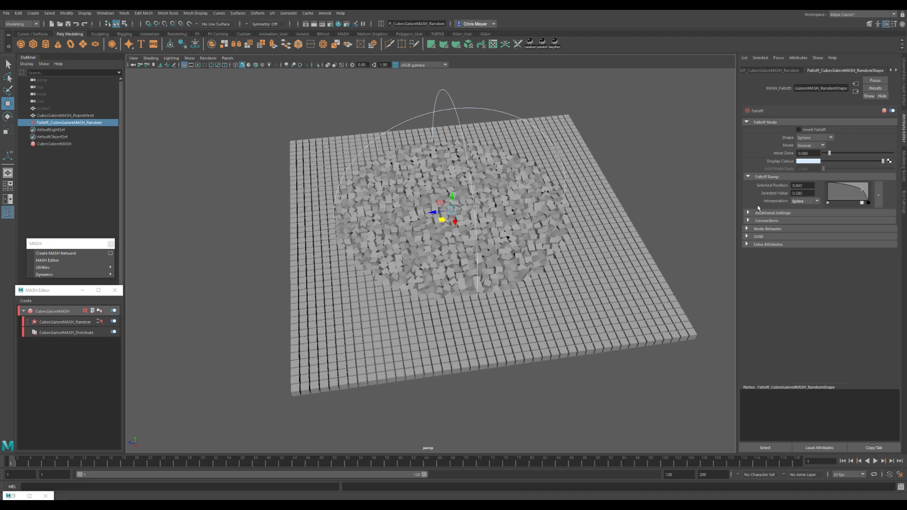
- Reshape the ramp points into a peak with a hollowed centre to widen the randomized area
scroll(444, 286, "up", 3)
left_click_drag(444, 286, 435, 215, "alt")
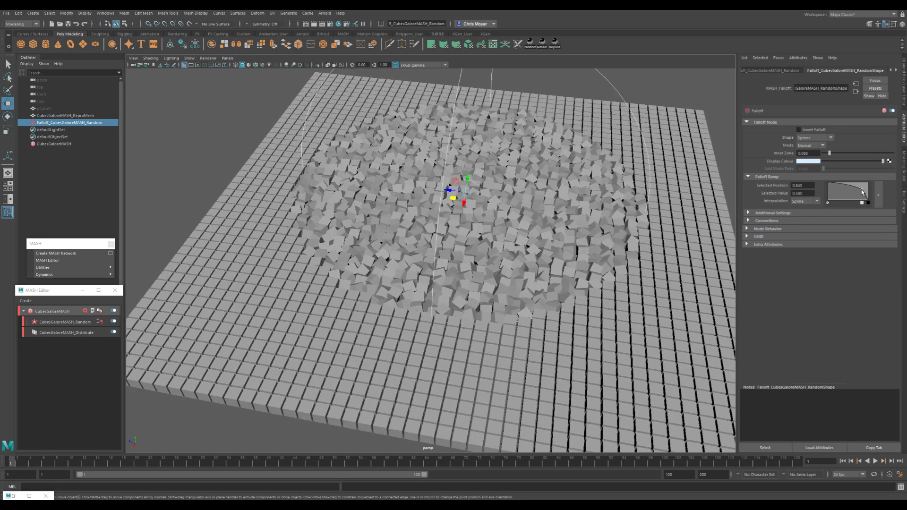
left_click_drag(862, 193, 836, 196)
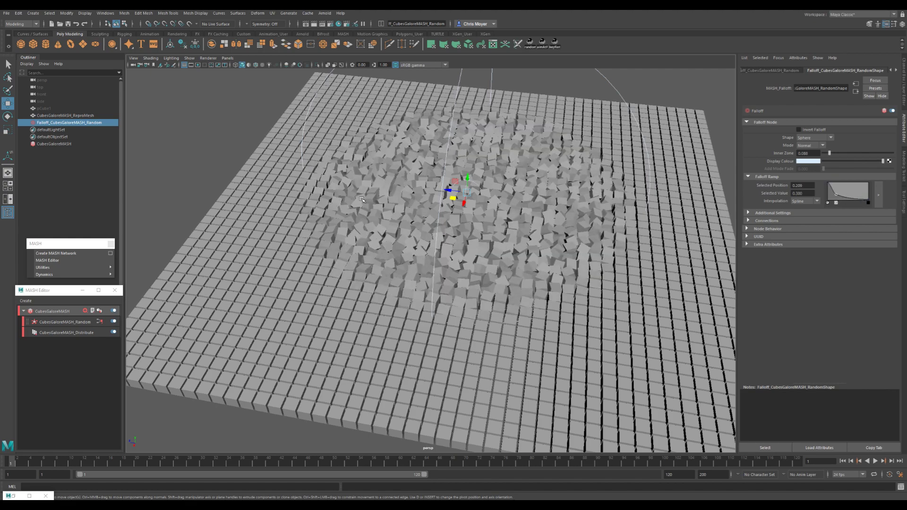
left_click_drag(295, 235, 307, 193, "alt")
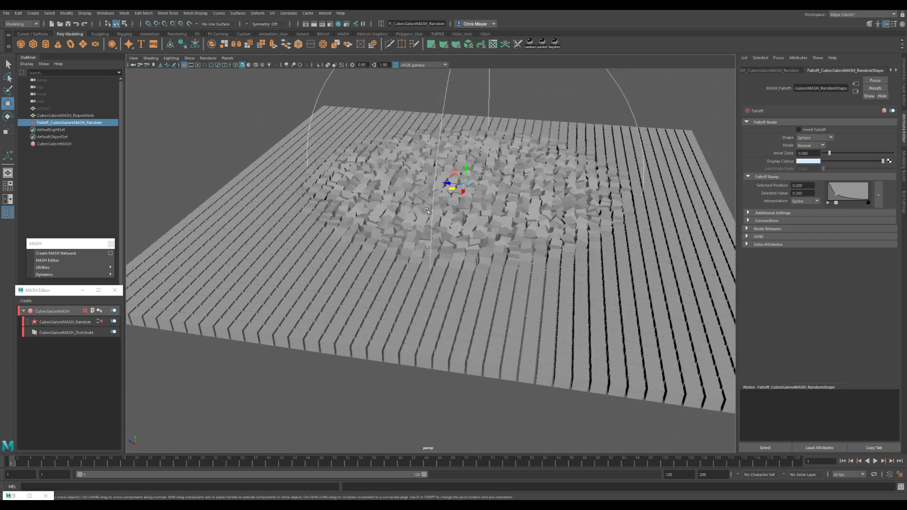
mouse_move(452, 265)
left_mouse_down("alt")
mouse_move(439, 273)
mouse_move(472, 265)
mouse_move(448, 278)
mouse_move(469, 264)
left_mouse_up("alt")
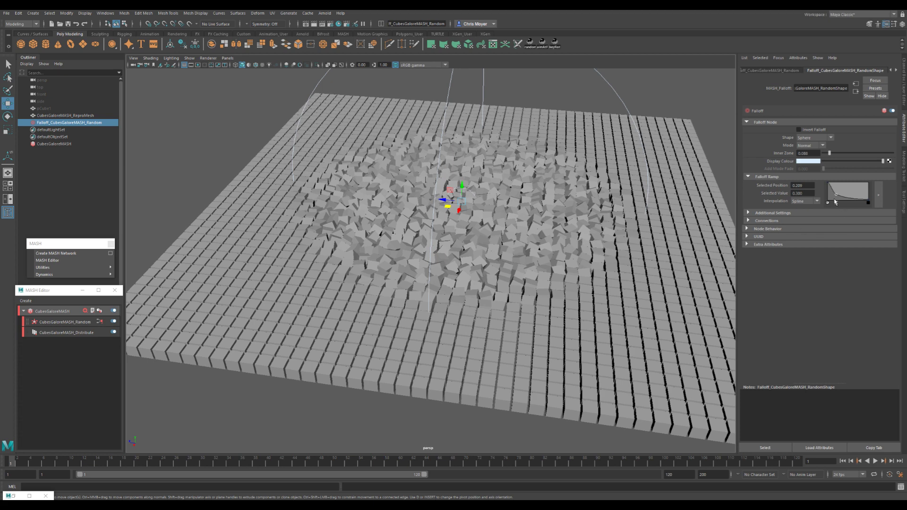
mouse_move(837, 196)
left_mouse_down()
mouse_move(850, 183)
mouse_move(827, 203)
left_mouse_up()
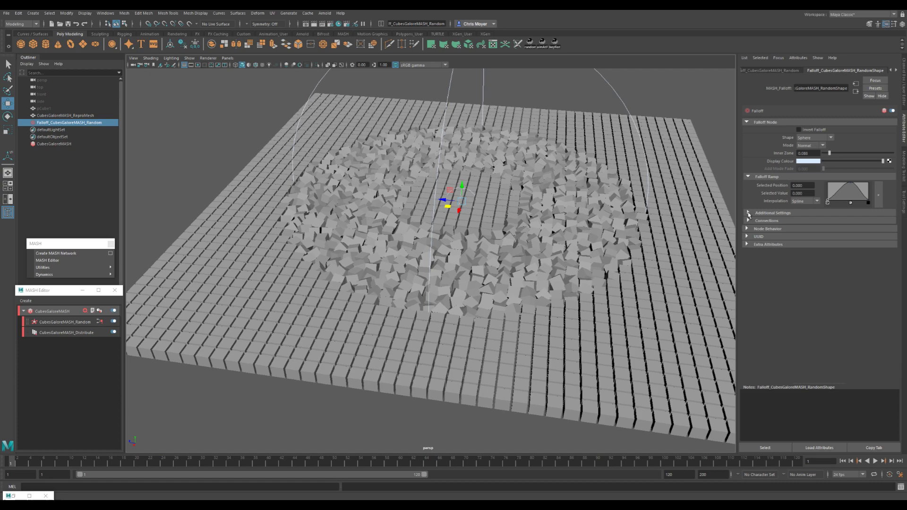
left_click_drag(482, 227, 494, 222, "alt")
mouse_move(434, 224)
left_mouse_down("alt")
mouse_move(460, 198)
mouse_move(448, 222)
left_mouse_up("alt")
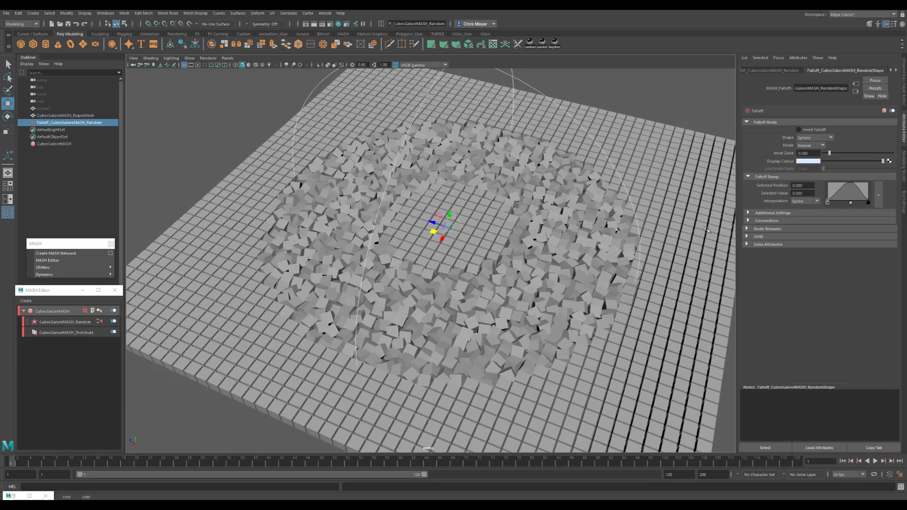
- Add a ramp point at 0.704 with value 0.380 and set Inner Zone to 0
left_click(844, 196)
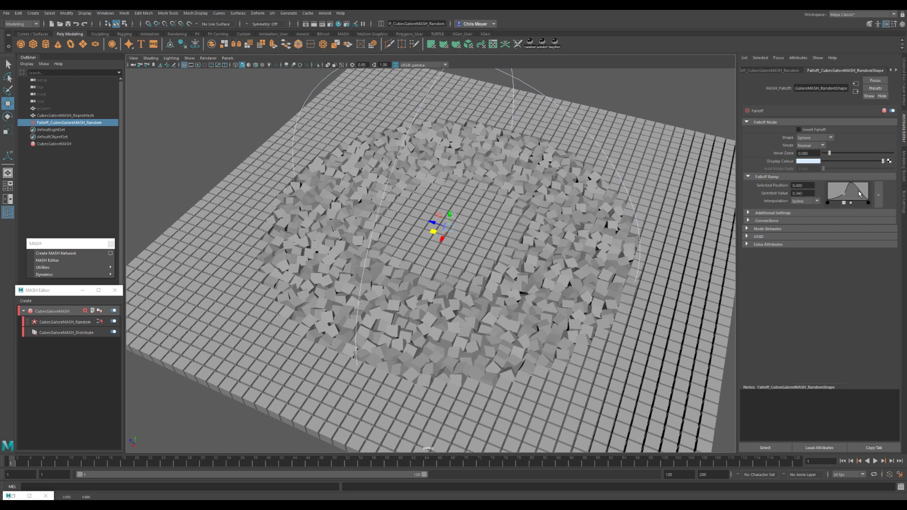
left_click_drag(860, 194, 853, 192)
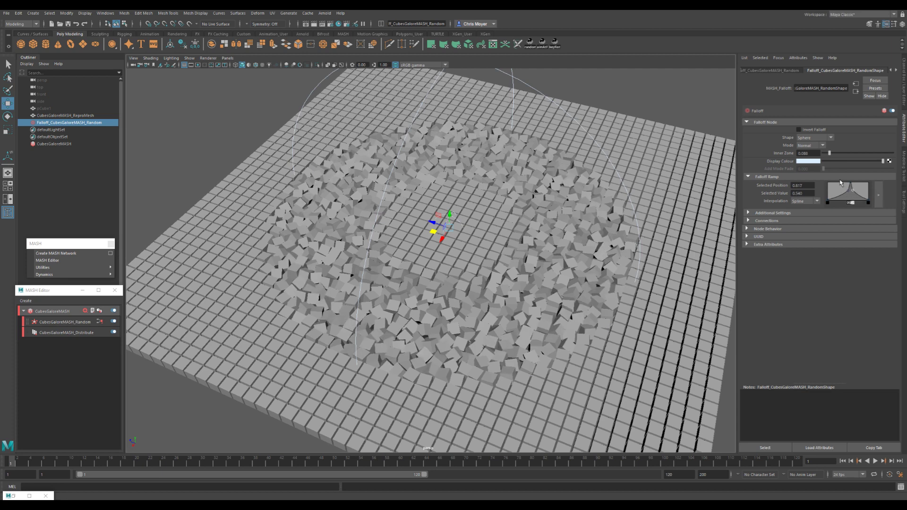
left_click_drag(829, 154, 822, 156)
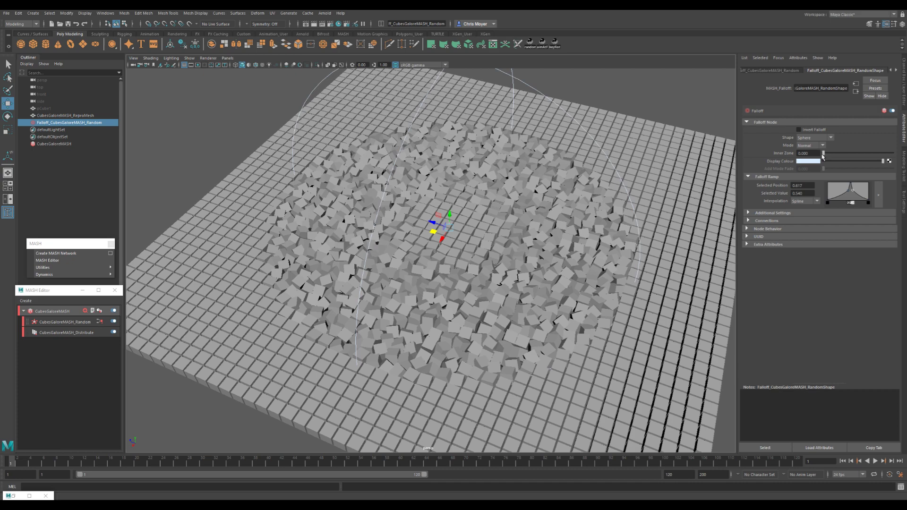
- Raise that ramp point's value to 0.840 while inspecting the scattered cubes from low angles
scroll(477, 224, "down", 3)
left_click_drag(477, 224, 491, 217, "alt")
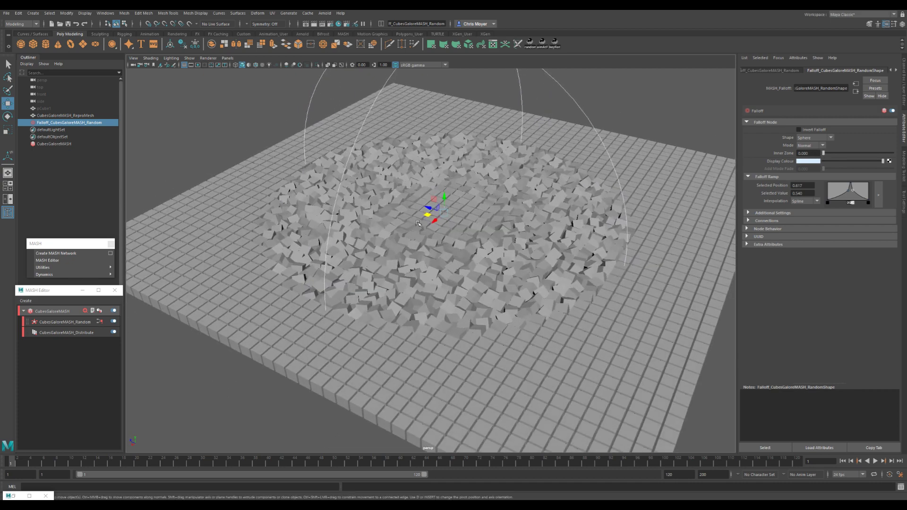
scroll(511, 207, "up", 10)
scroll(417, 192, "down", 5)
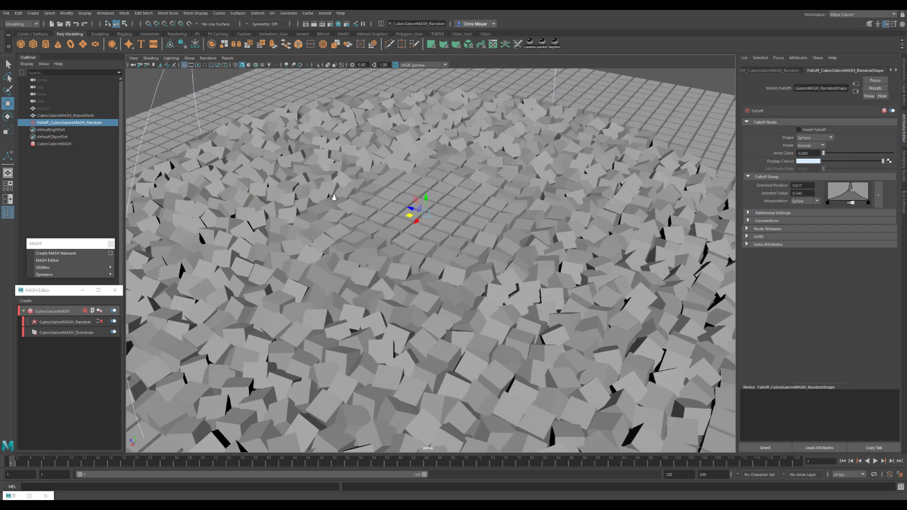
mouse_move(440, 244)
left_mouse_down("alt")
mouse_move(434, 199)
mouse_move(432, 232)
left_mouse_up("alt")
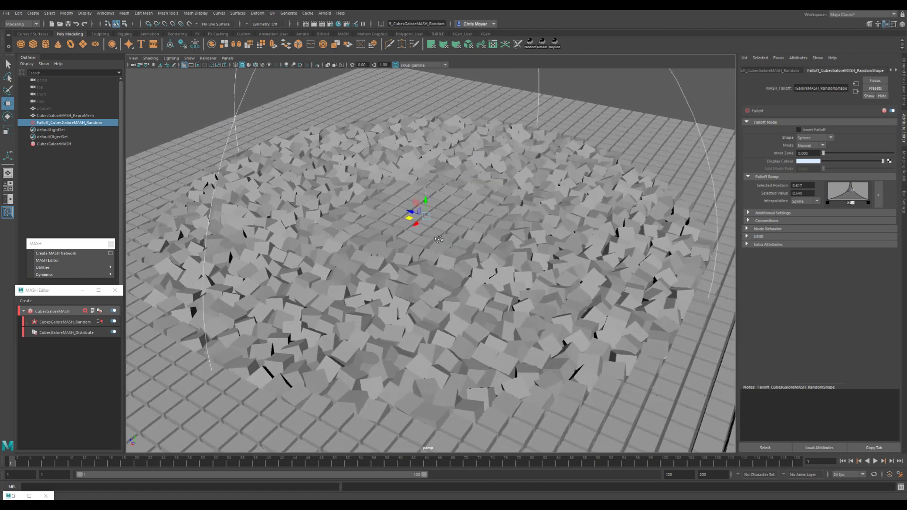
scroll(432, 231, "down", 5)
scroll(383, 248, "up", 3)
scroll(383, 249, "down", 3)
left_click_drag(852, 190, 851, 187)
left_click_drag(727, 189, 820, 173, "alt")
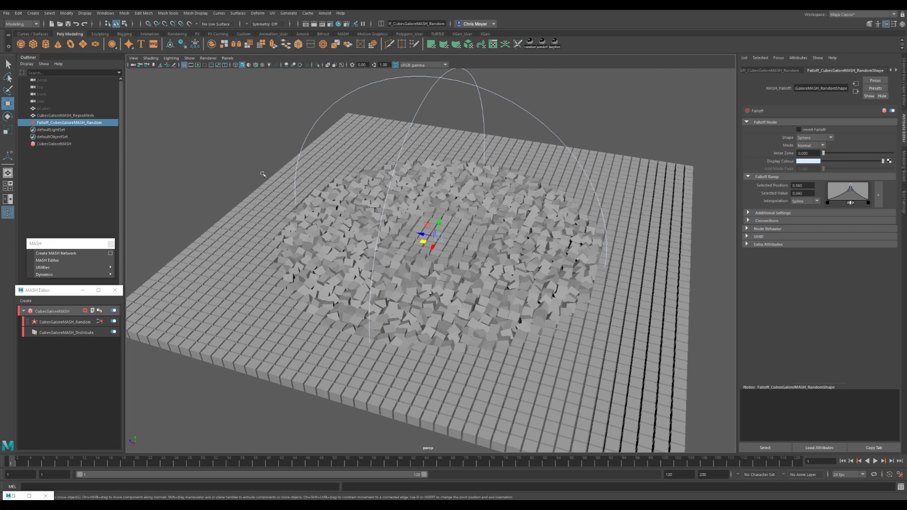
- Pull back to view the whole grid and delete the Random node's falloff
mouse_move(456, 203)
left_mouse_down("alt")
mouse_move(382, 227)
mouse_move(474, 216)
mouse_move(469, 239)
mouse_move(462, 218)
left_mouse_up("alt")
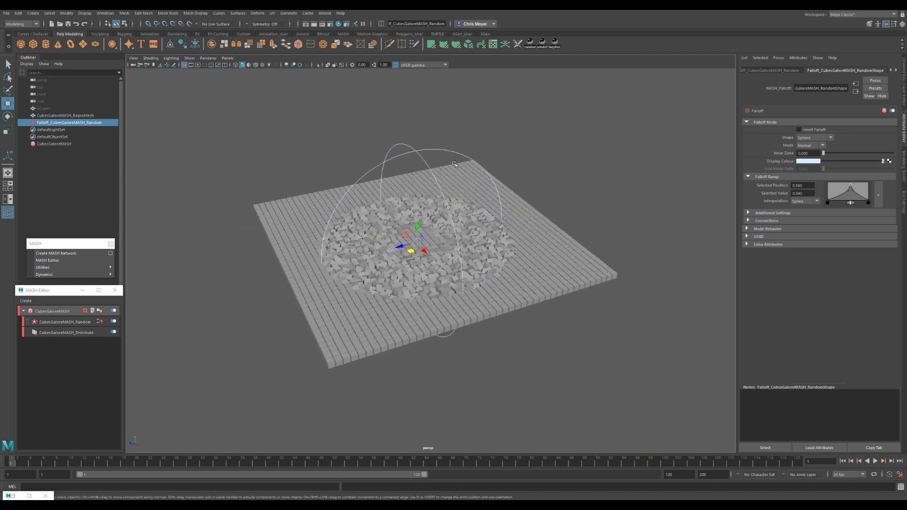
key("Delete")
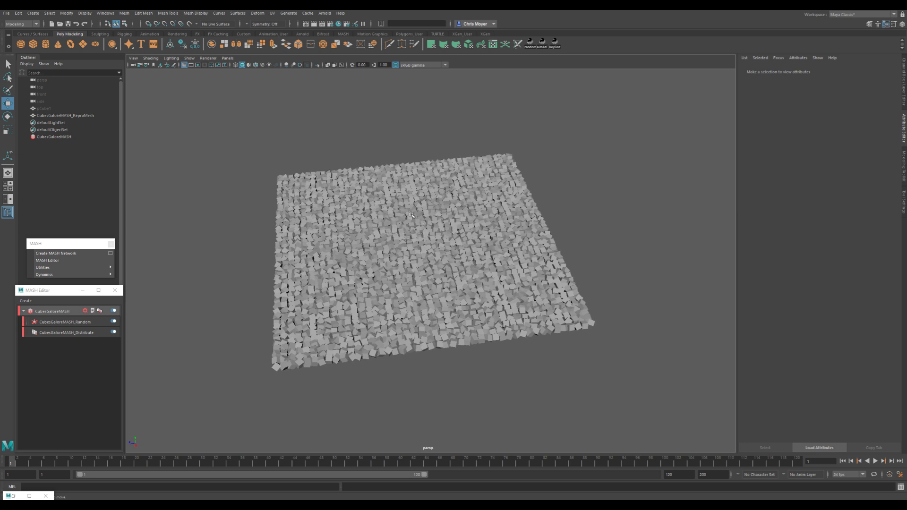
- Disable the cube MASH network and create a polygon sphere
left_click(114, 311)
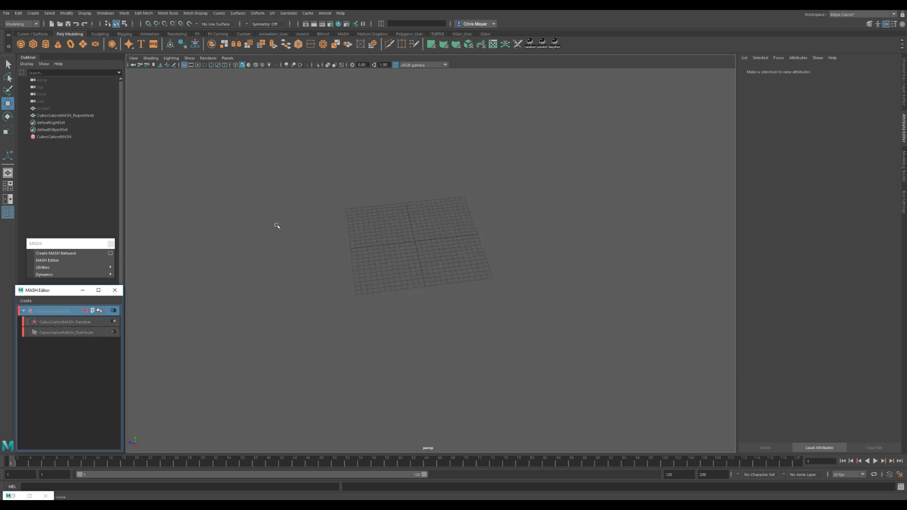
left_click(32, 46)
key("r")
key("f")
scroll(703, 208, "down", 5)
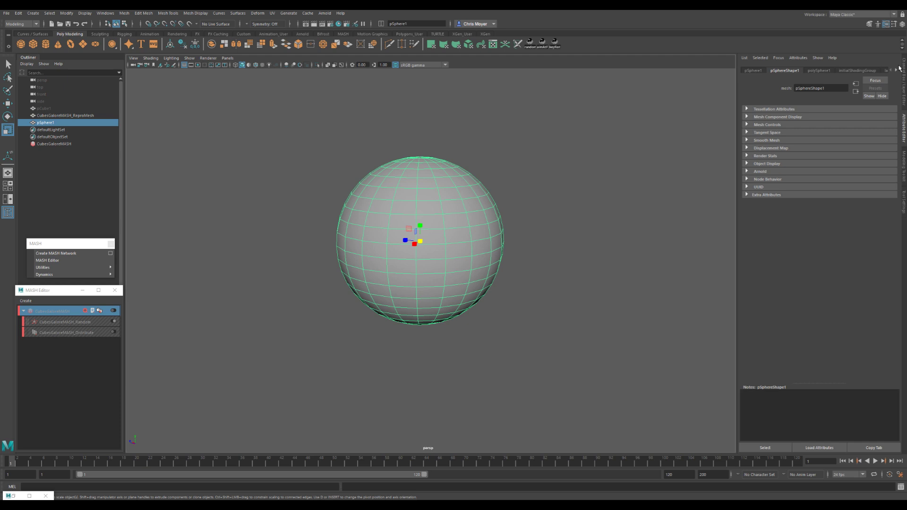
- Set the sphere's Subdivisions Axis and Subdivisions Height to 100
left_click(901, 74)
left_click(783, 152)
left_click(872, 163)
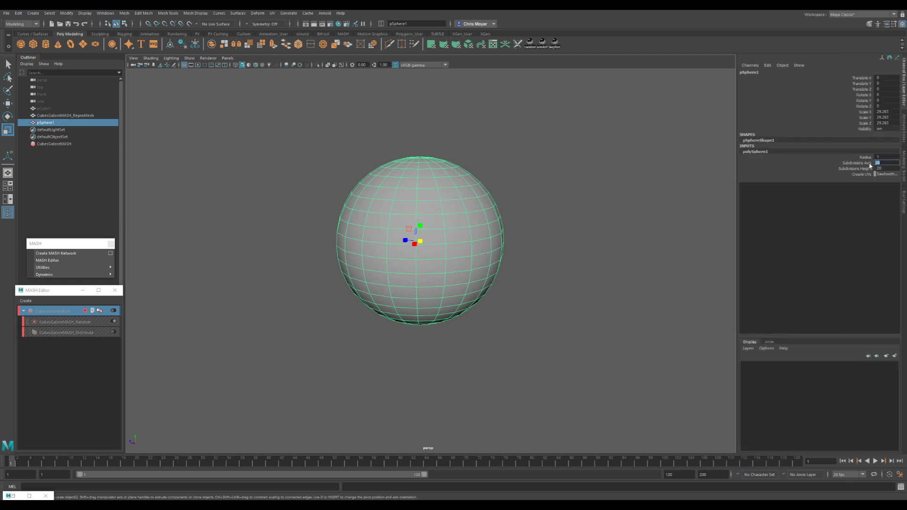
type("100")
key("Tab")
type("100")
key("Return")
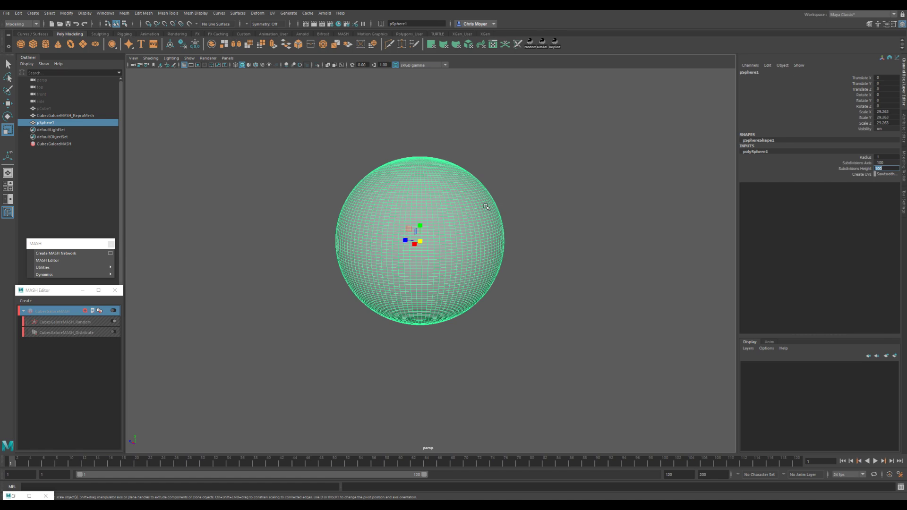
- Scale the sphere down uniformly to about 9.951
scroll(463, 239, "up", 3)
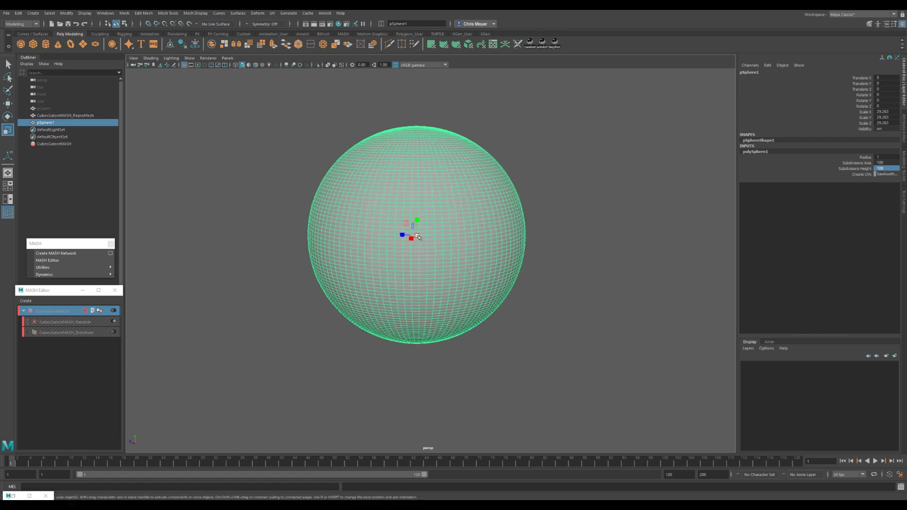
left_click_drag(418, 237, 296, 263)
scroll(434, 241, "up", 5)
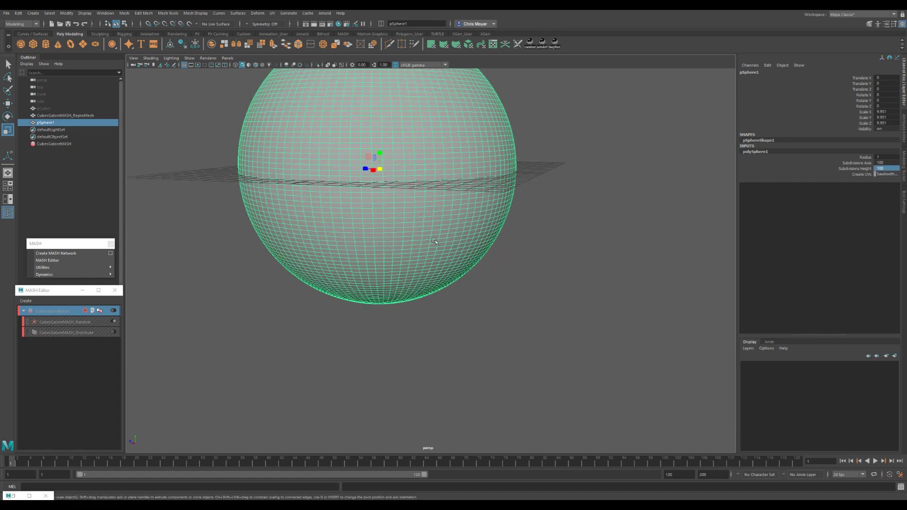
mouse_move(435, 241)
left_mouse_down("alt")
mouse_move(500, 280)
mouse_move(499, 245)
mouse_move(443, 255)
left_mouse_up("alt")
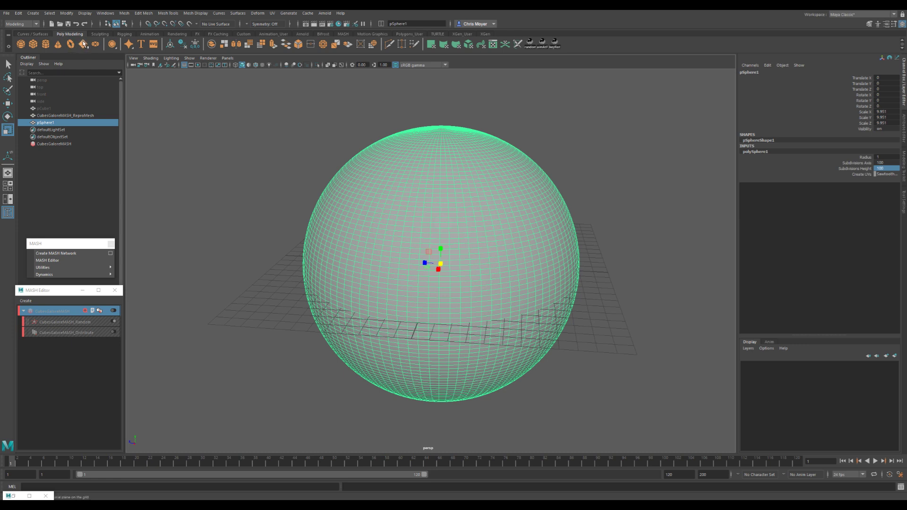
- Create a polygon helix and isolate it in the viewport
left_click(33, 13)
mouse_move(86, 41)
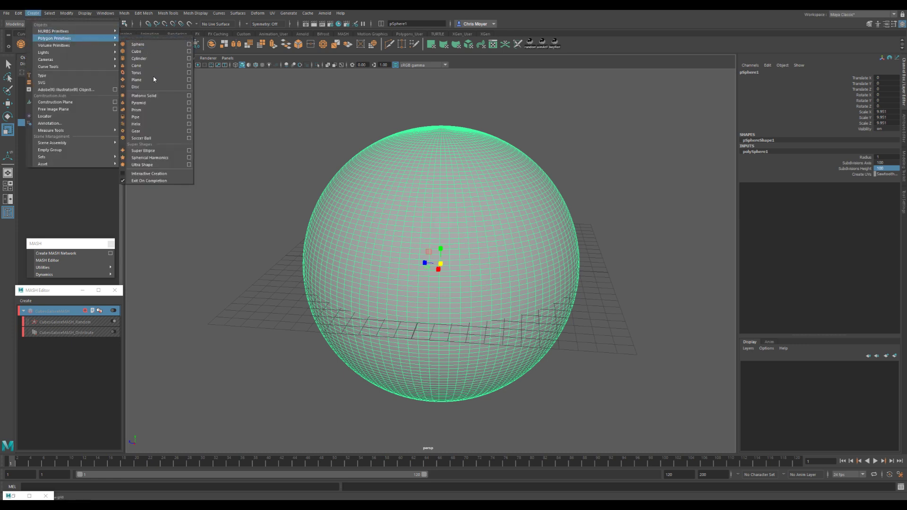
left_click(175, 125)
key("ctrl+1")
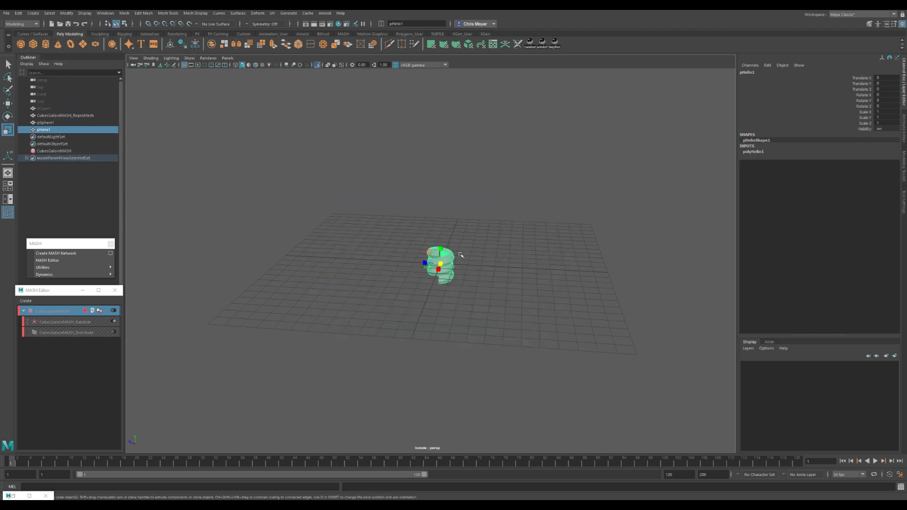
key("f")
- Set the helix's Subdivisions Axis to 4
left_click(806, 151)
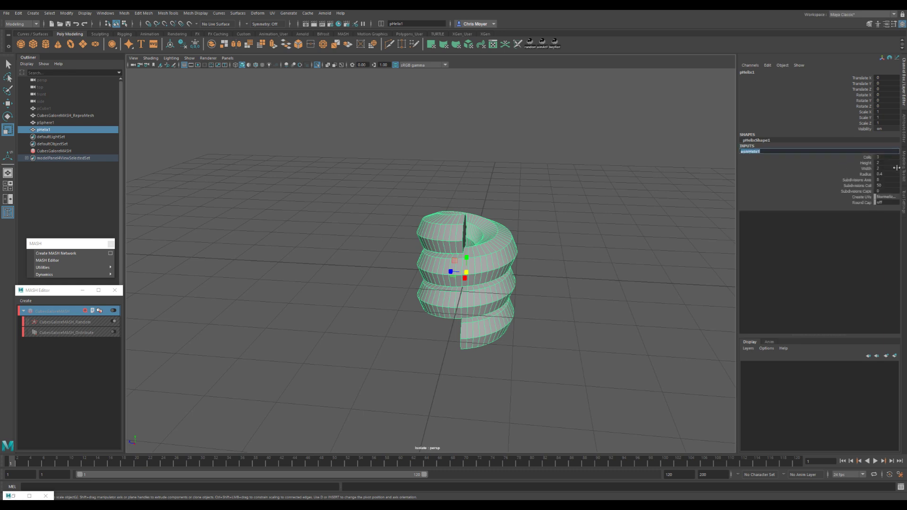
left_click(889, 179)
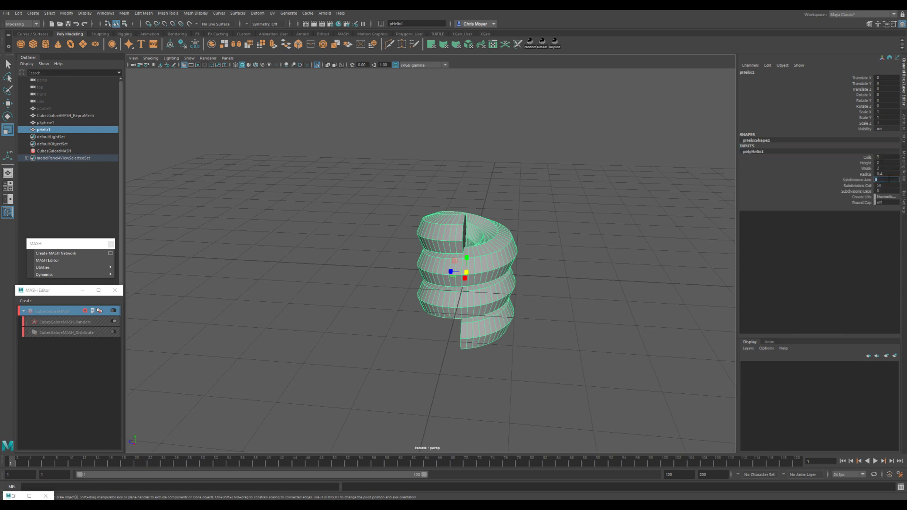
type("3")
key("Return")
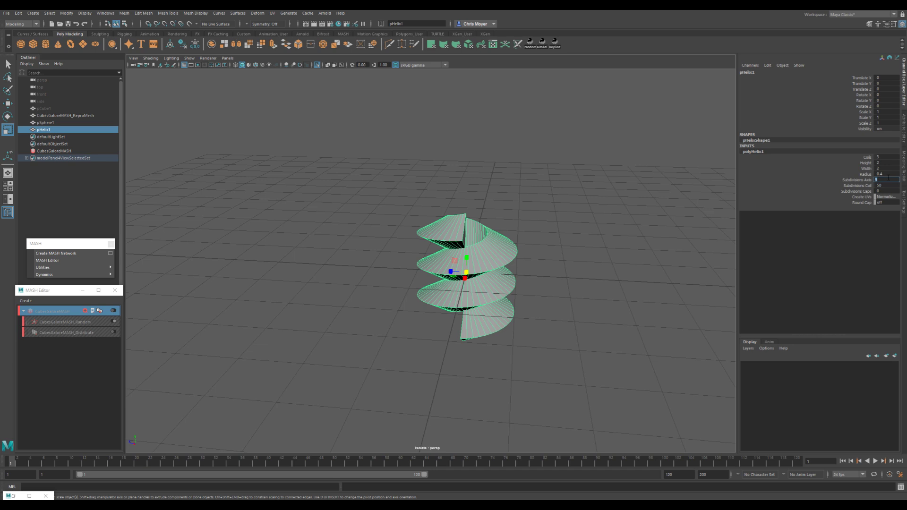
type("4")
key("Return")
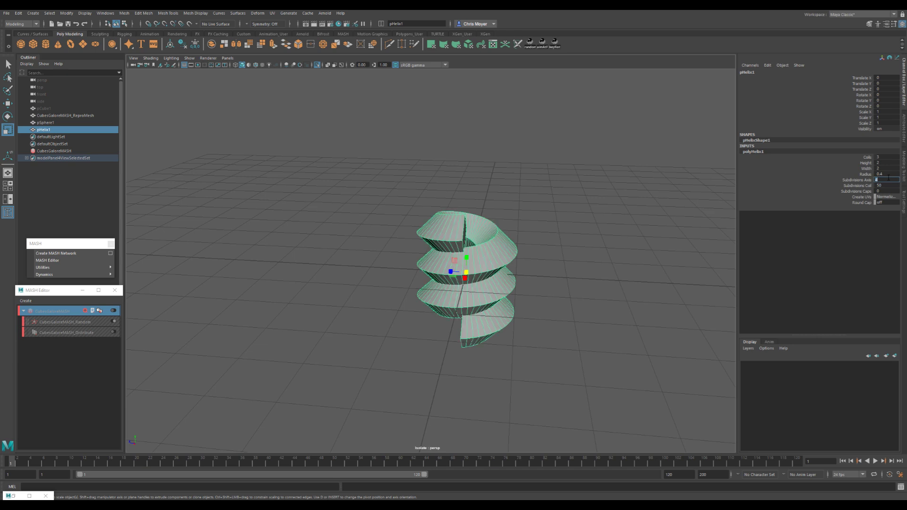
- Set the helix's Subdivisions Coil to 12 for a coarser spiral
left_click(885, 185)
type("25")
key("Return")
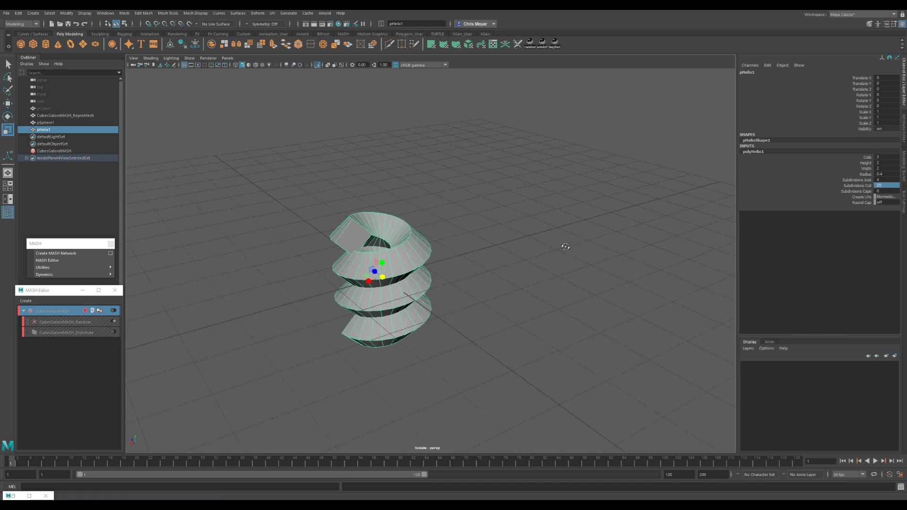
left_click_drag(565, 246, 608, 241, "alt")
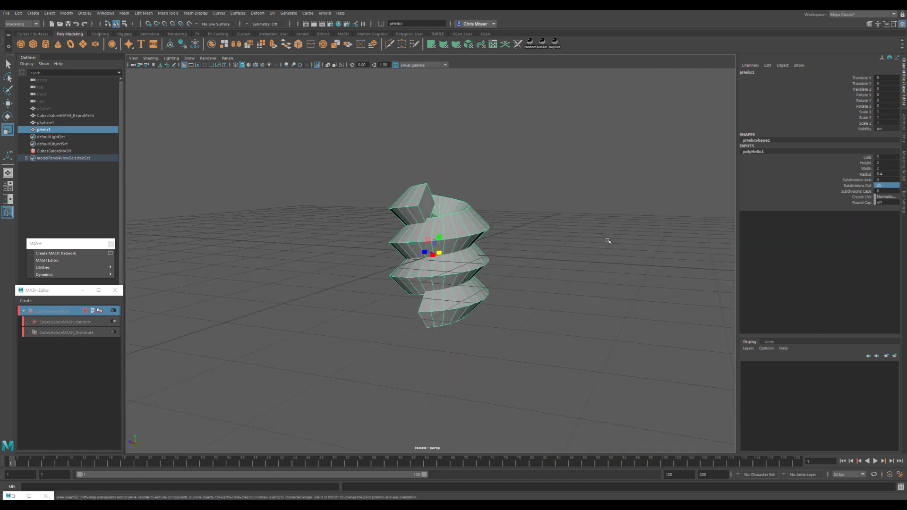
double_click(877, 185)
type("12")
key("Return")
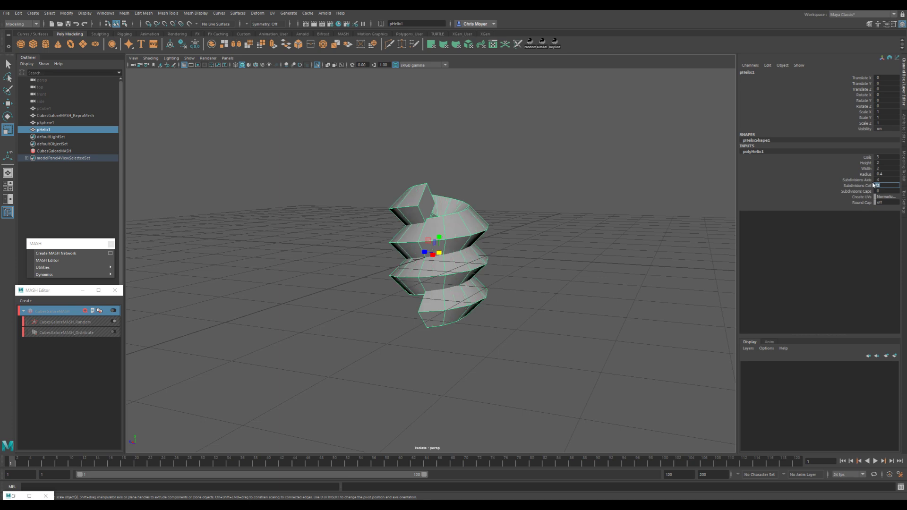
left_click_drag(562, 230, 538, 262, "alt")
right_click_drag(538, 261, 438, 272, "alt")
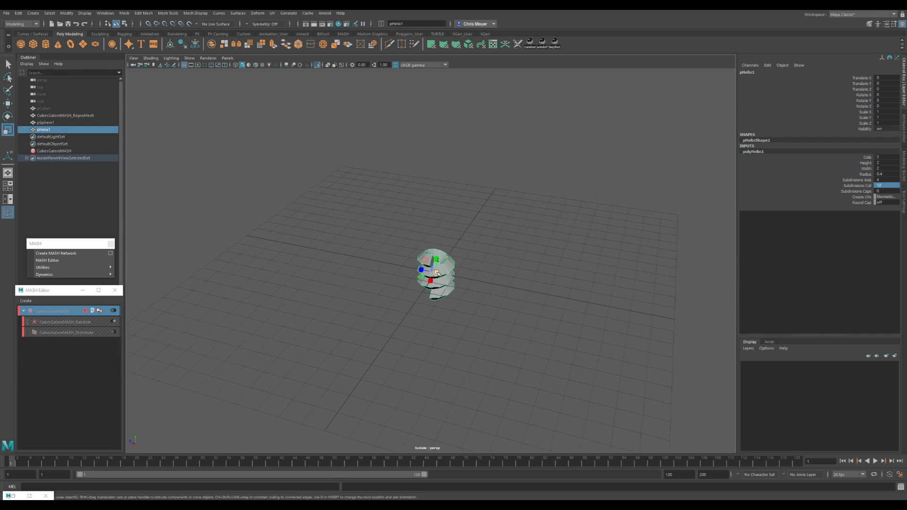
- Raise the helix along Y and group it into group1
left_click_drag(445, 276, 425, 274, "alt")
right_click_drag(425, 273, 579, 275, "alt")
scroll(431, 296, "up", 3)
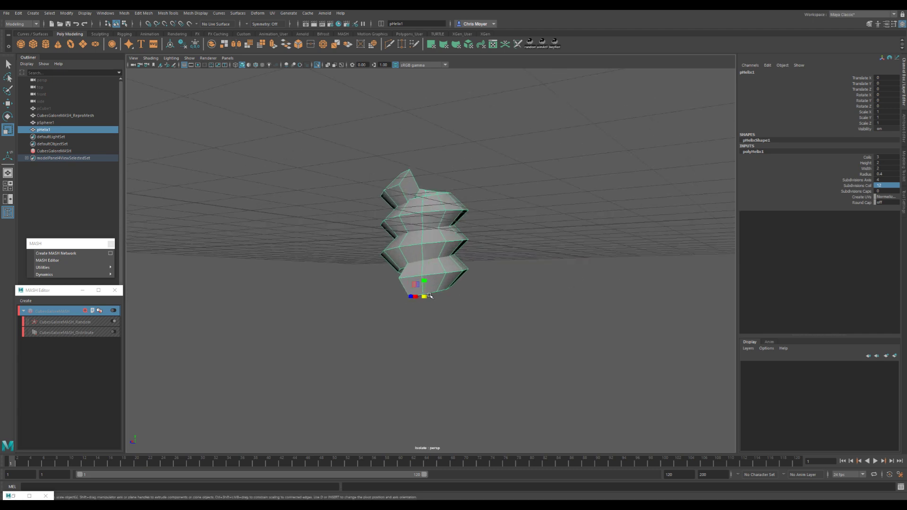
key("w")
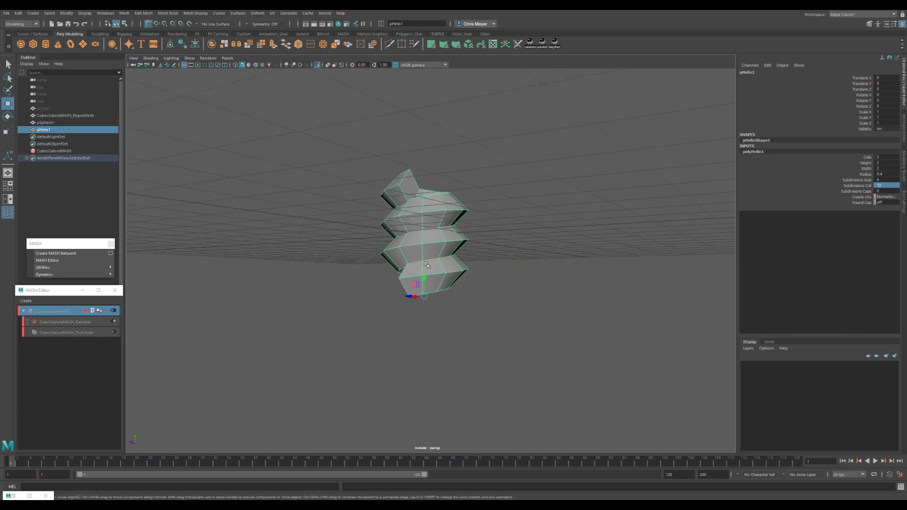
left_click_drag(424, 271, 424, 210)
left_click_drag(457, 251, 490, 269, "alt")
key("ctrl+g")
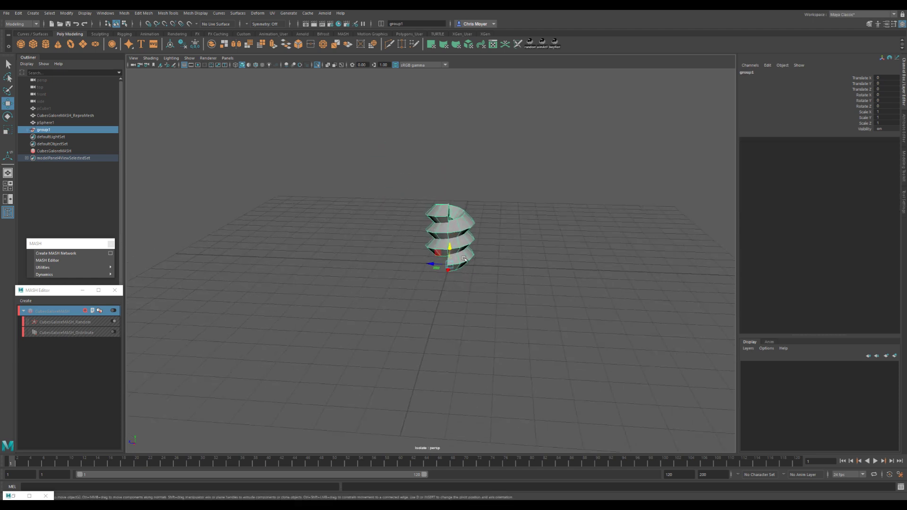
- Show the full scene in wireframe and shrink pHelix1 to 0.244 inside the sphere
right_click_drag(475, 255, 399, 264, "alt")
key("ctrl+1")
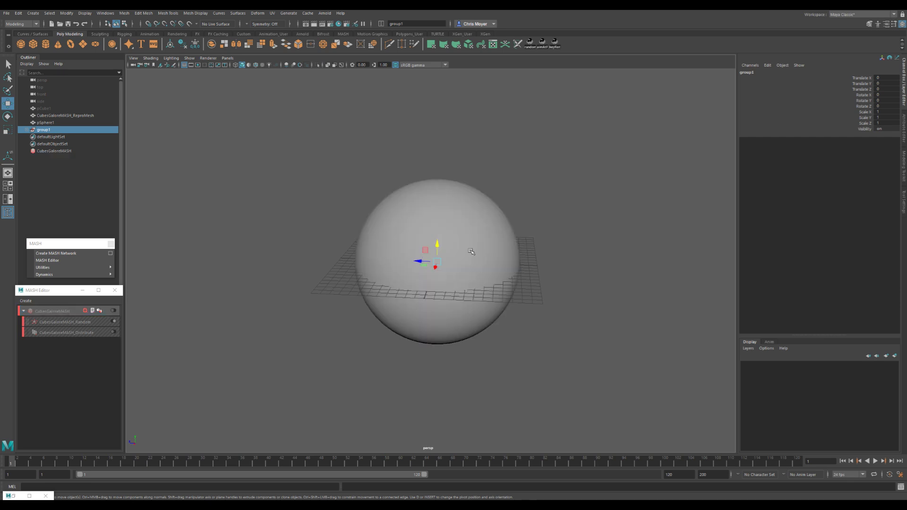
key("4")
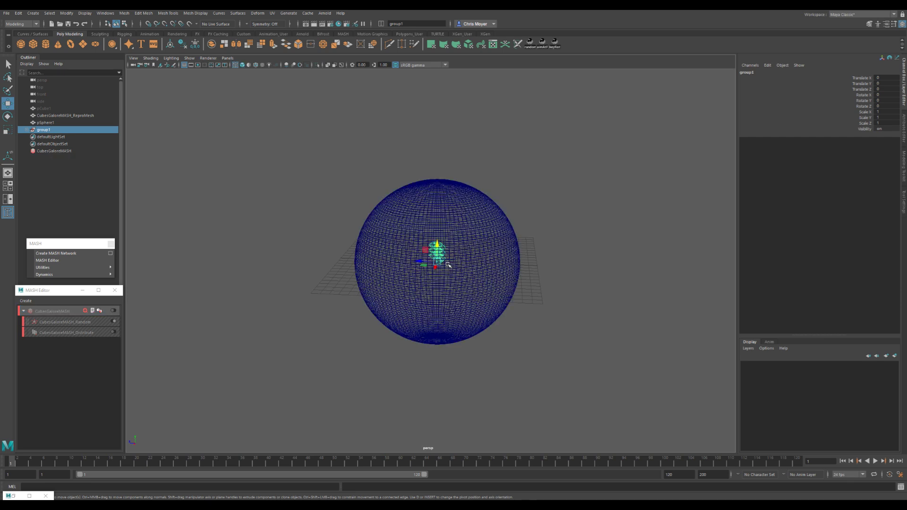
key("r")
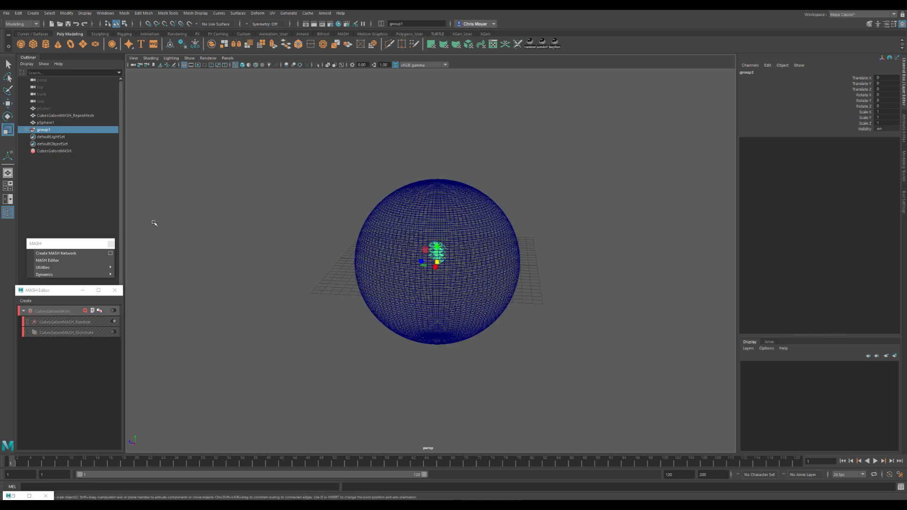
left_click(26, 130)
left_click(48, 136)
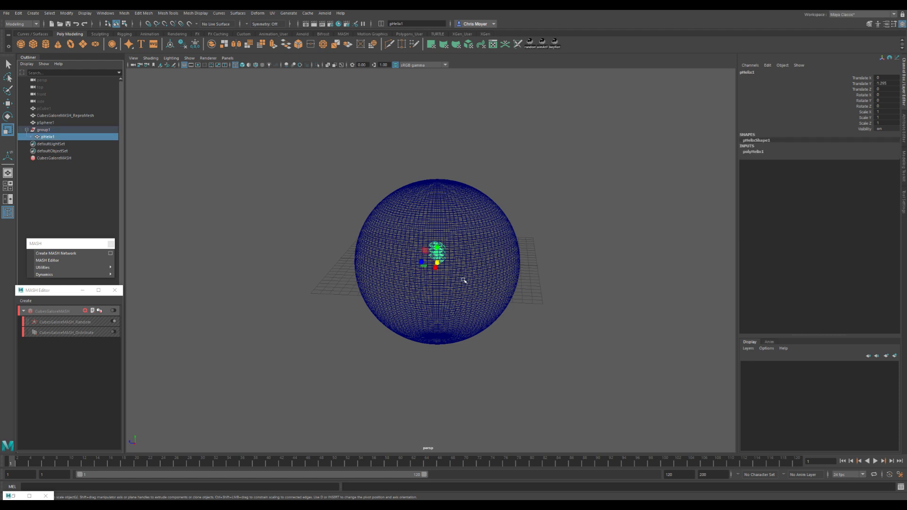
middle_click_drag(462, 282, 444, 279)
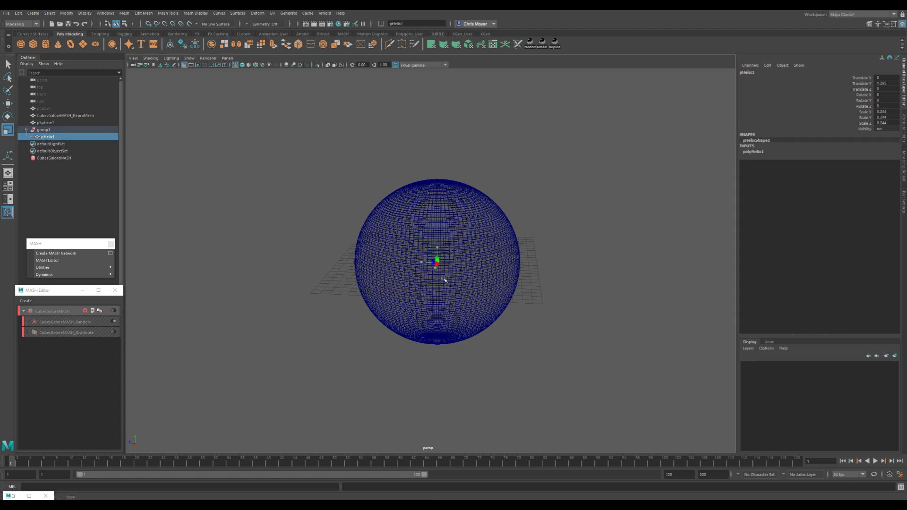
left_click(51, 137)
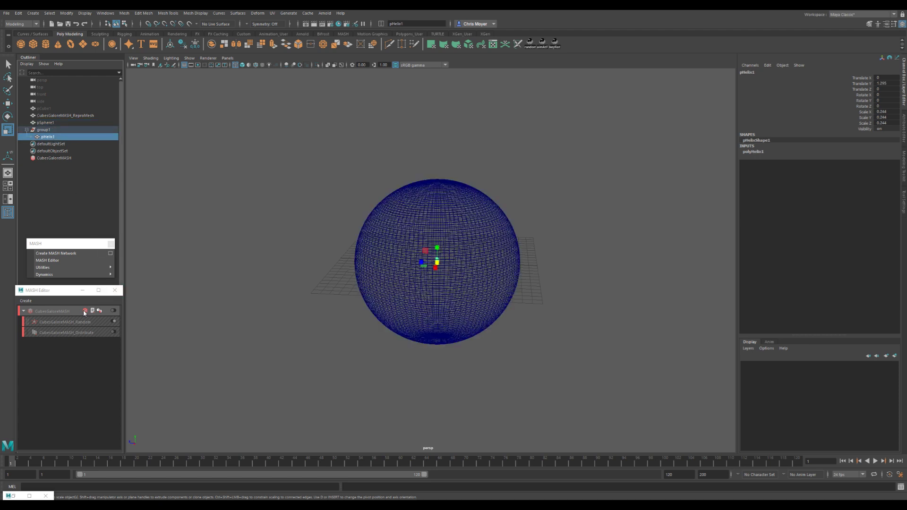
- Create a new MASH network named worldMASH
left_click(50, 254)
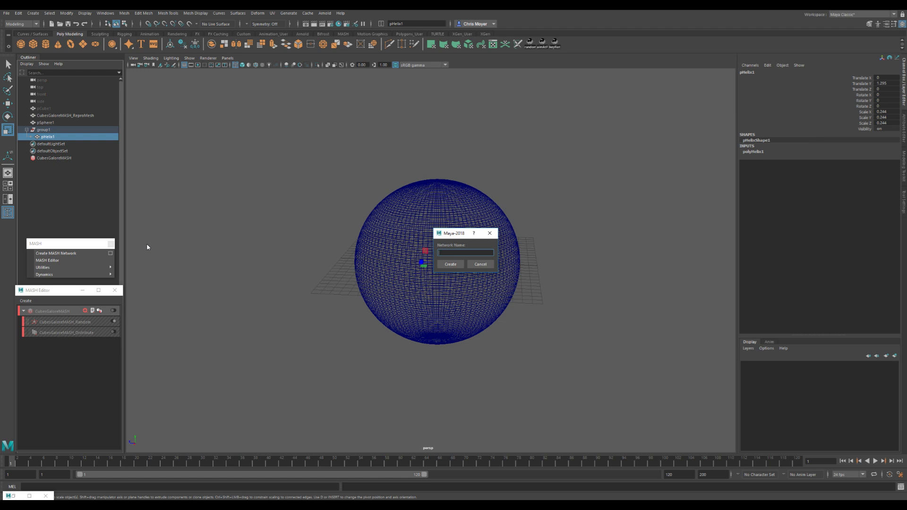
type("worldMASH")
key("Return")
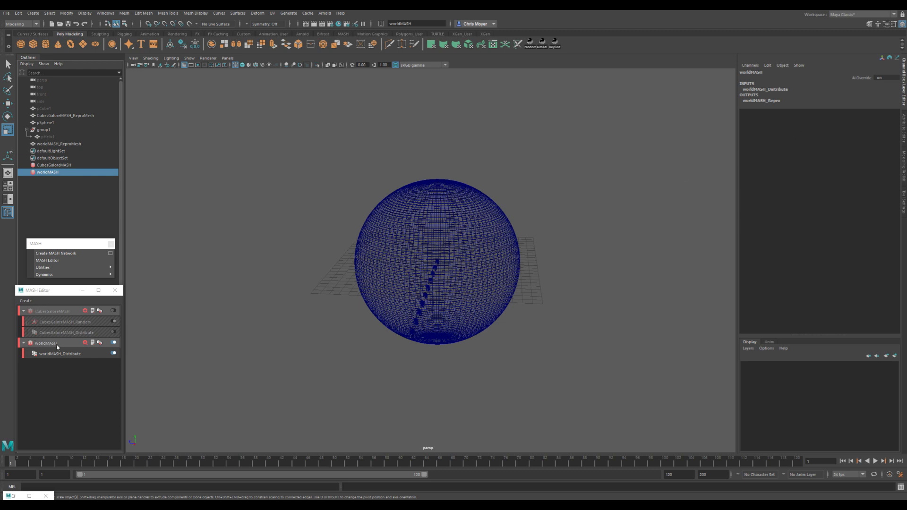
- Set Distribute to Mesh type, Face Centre method, Flood Mesh on, with pSphere1 as input mesh
left_click(61, 353)
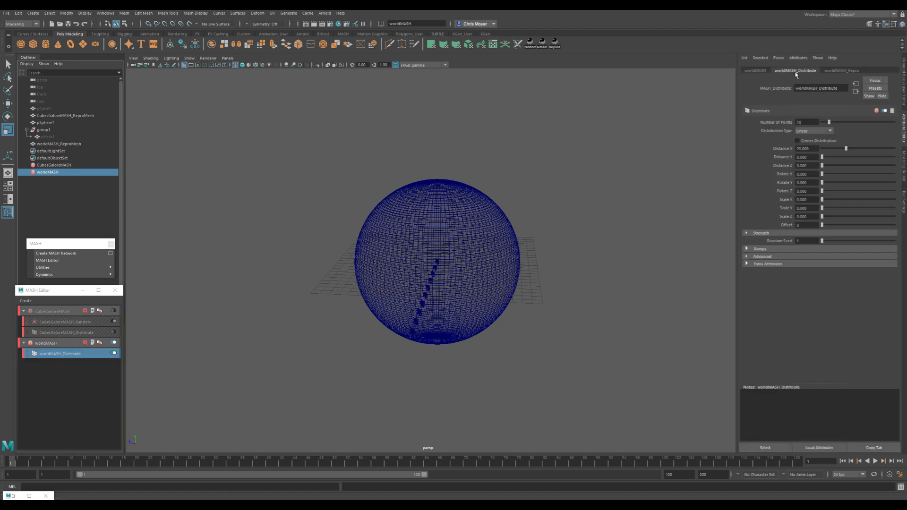
left_click(821, 132)
left_click(815, 154)
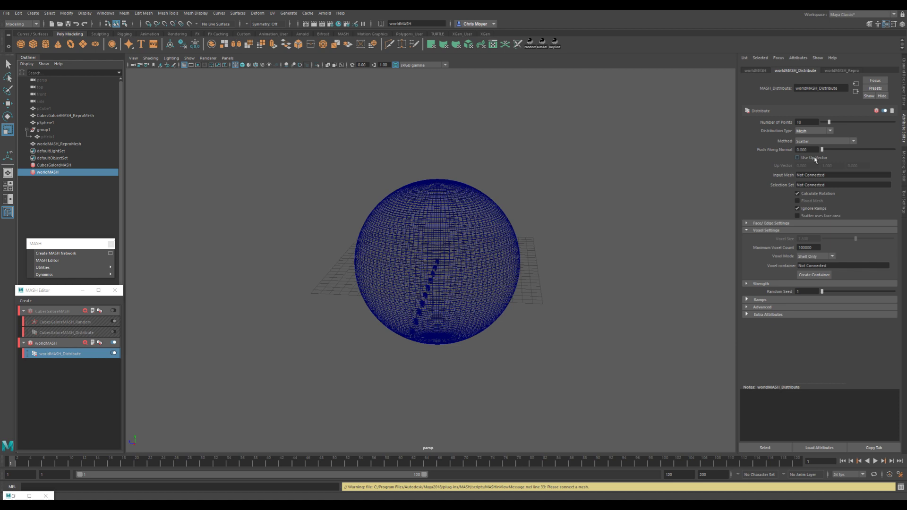
left_click(822, 141)
left_click(826, 169)
left_click(807, 201)
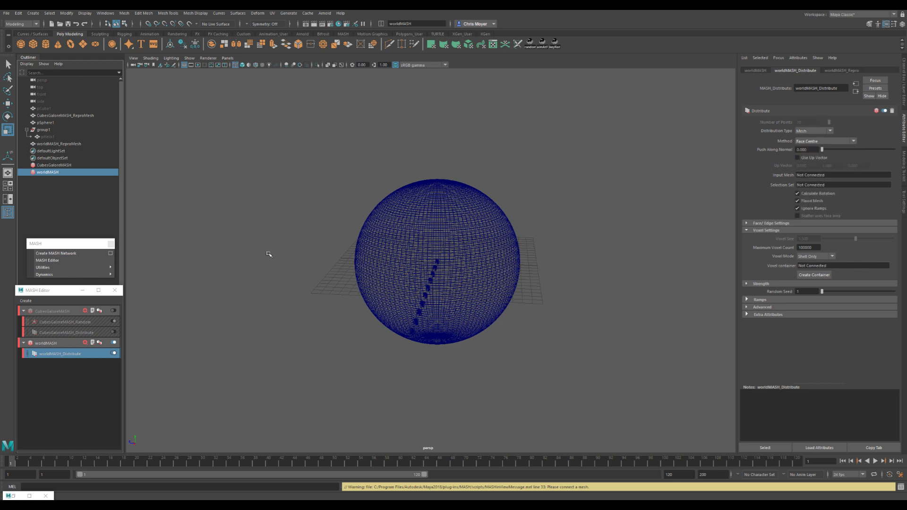
middle_click_drag(52, 122, 820, 176)
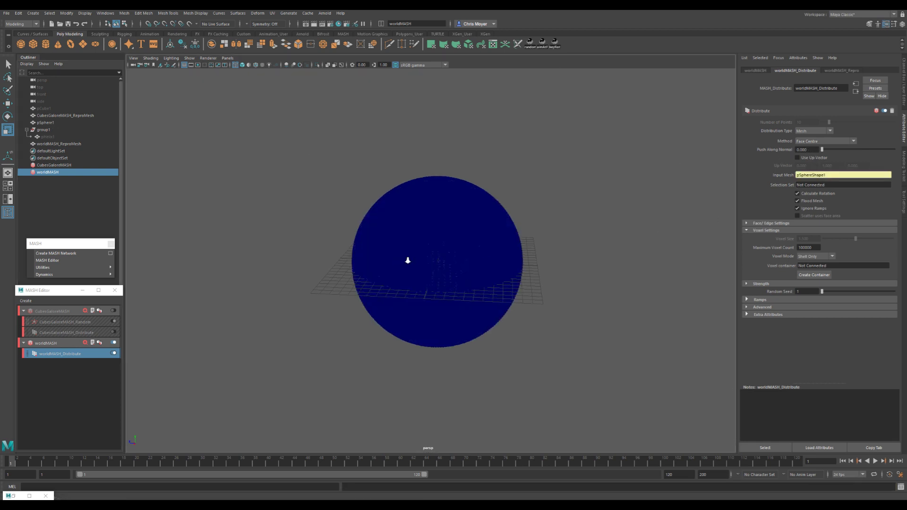
right_click_drag(407, 259, 511, 271, "alt")
mouse_move(512, 271)
left_mouse_down("alt")
mouse_move(473, 258)
mouse_move(498, 262)
left_mouse_up("alt")
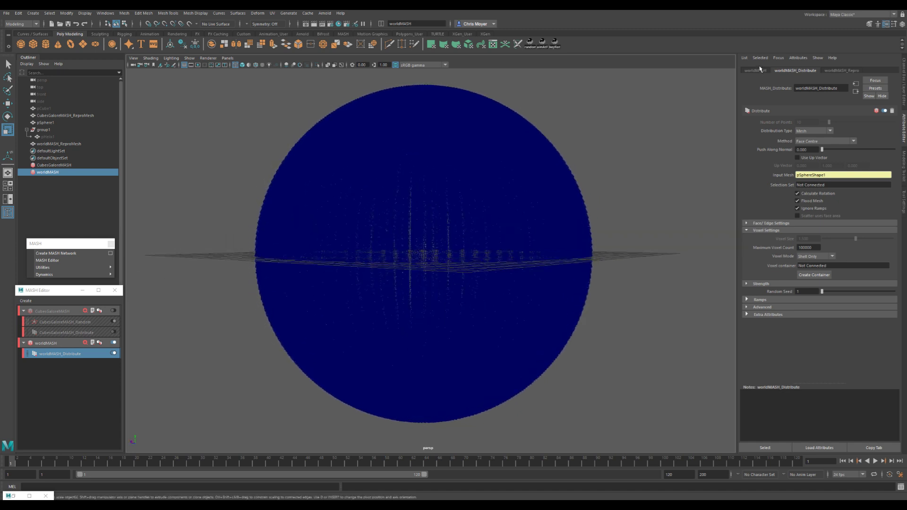
- Check the worldMASH and Distribute settings and inspect the instances covering the sphere up close
left_click(758, 70)
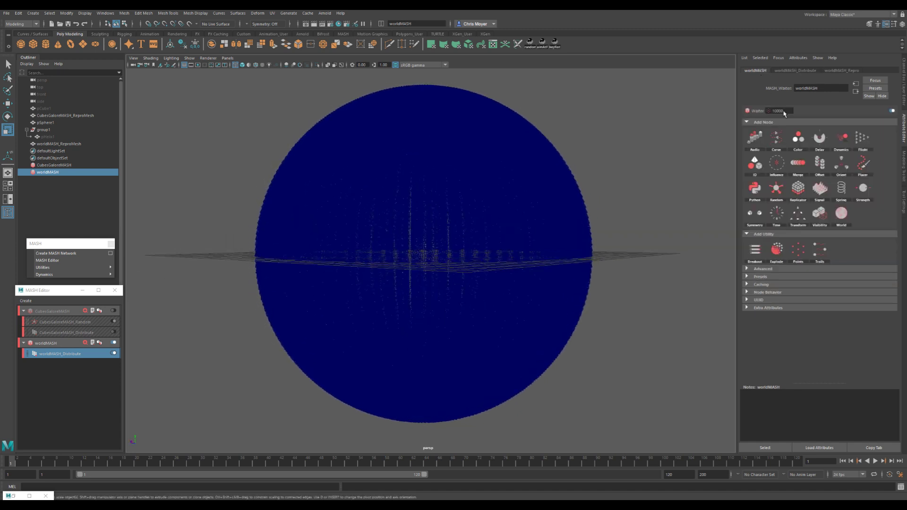
left_click(794, 71)
mouse_move(610, 244)
left_mouse_down("alt")
mouse_move(492, 263)
mouse_move(475, 282)
mouse_move(477, 258)
left_mouse_up("alt")
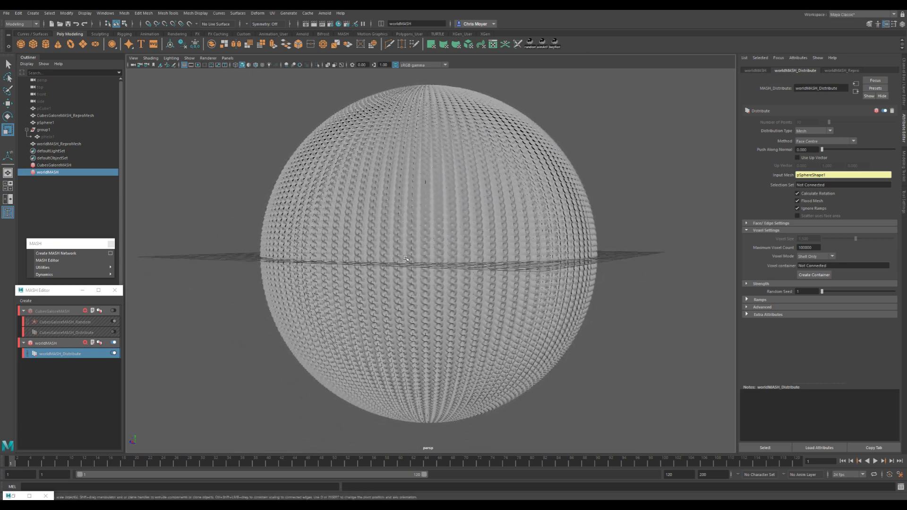
scroll(477, 257, "up", 5)
middle_click_drag(477, 258, 531, 298, "alt")
scroll(531, 298, "down", 5)
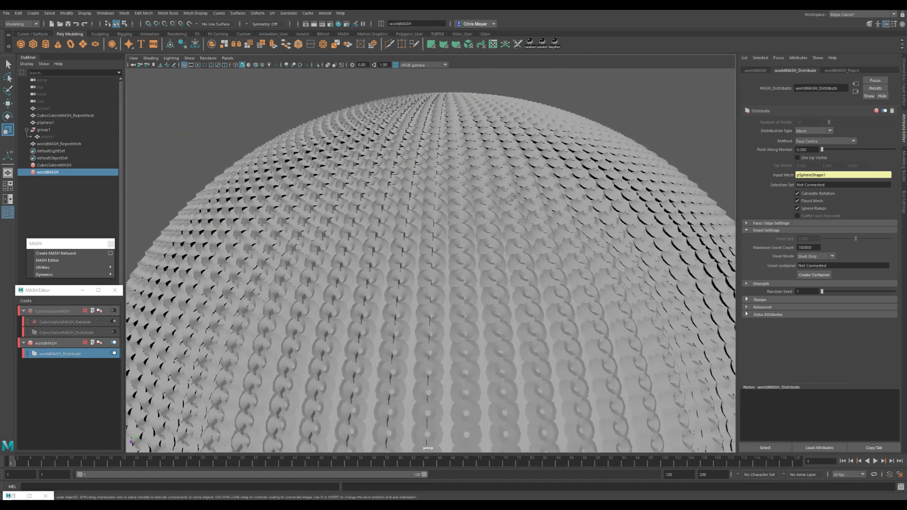
scroll(430, 187, "down", 3)
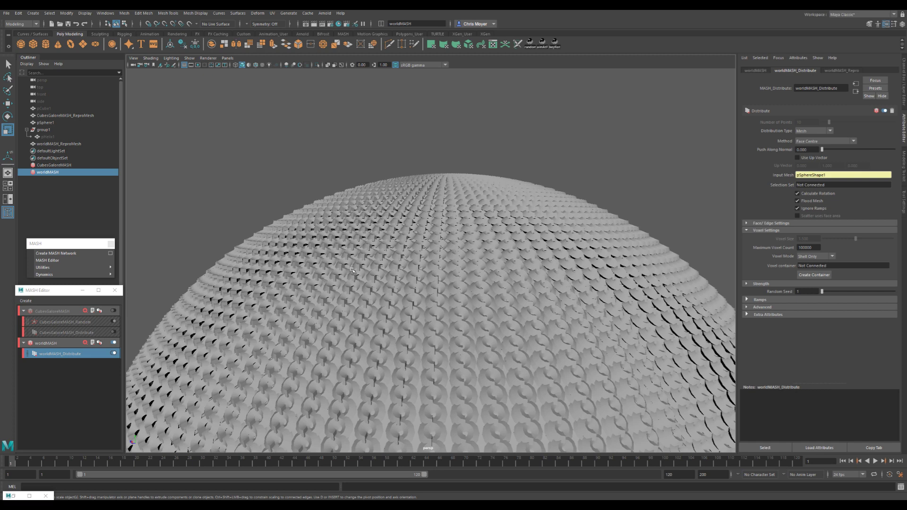
- Select pHelix1 and nudge it slightly along Y
left_click(47, 137)
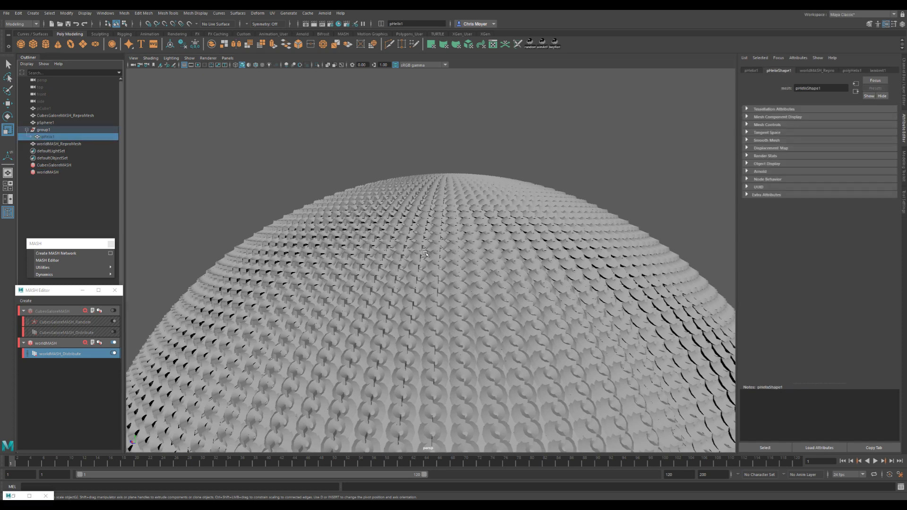
scroll(427, 258, "down", 5)
key("w")
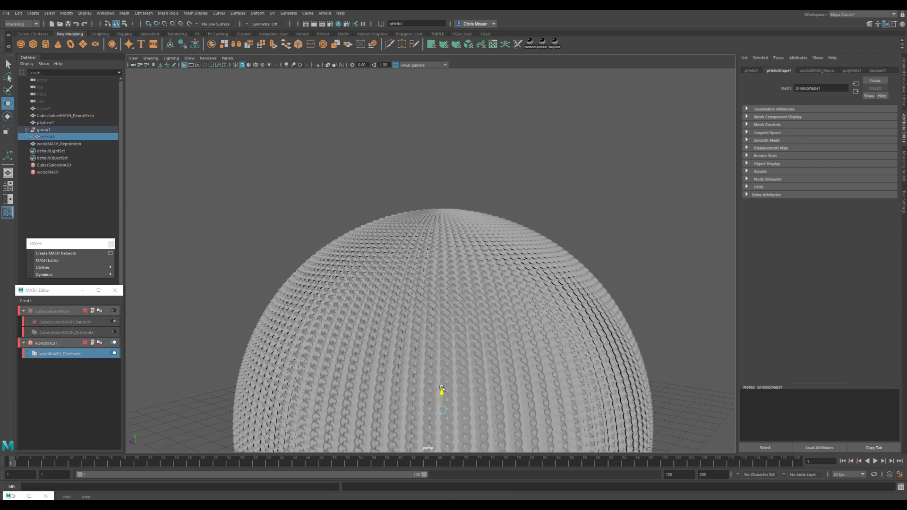
left_click_drag(442, 388, 443, 386)
- Undo back past the face-centre and flood distribution settings
key("ctrl+z")
key("ctrl+z")
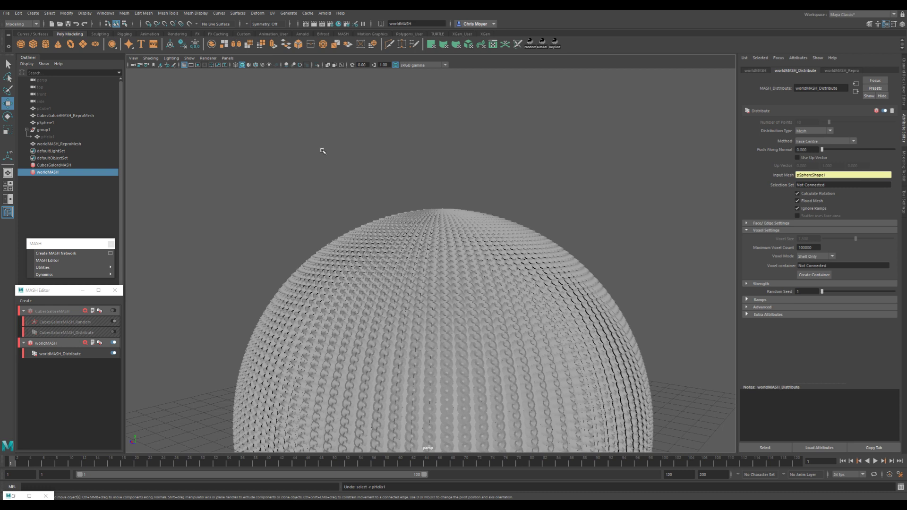
key("ctrl+z")
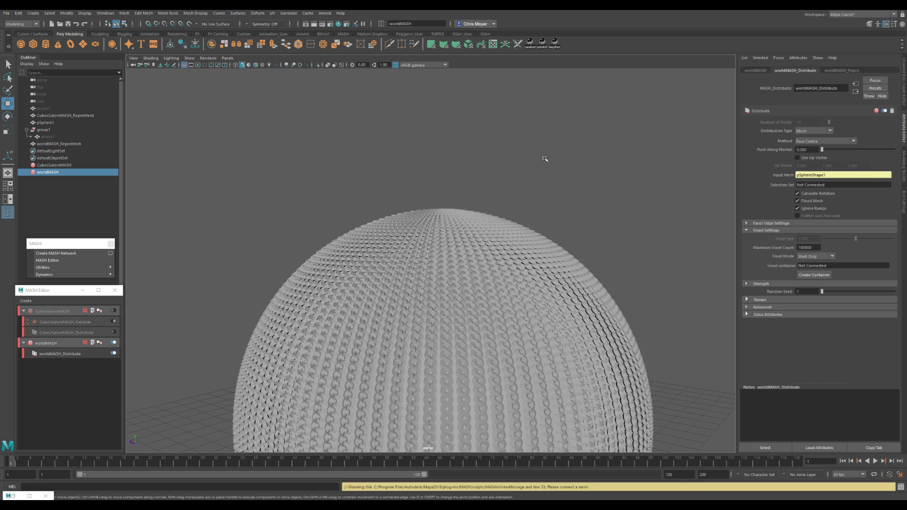
key("ctrl+z")
key("ctrl+z")
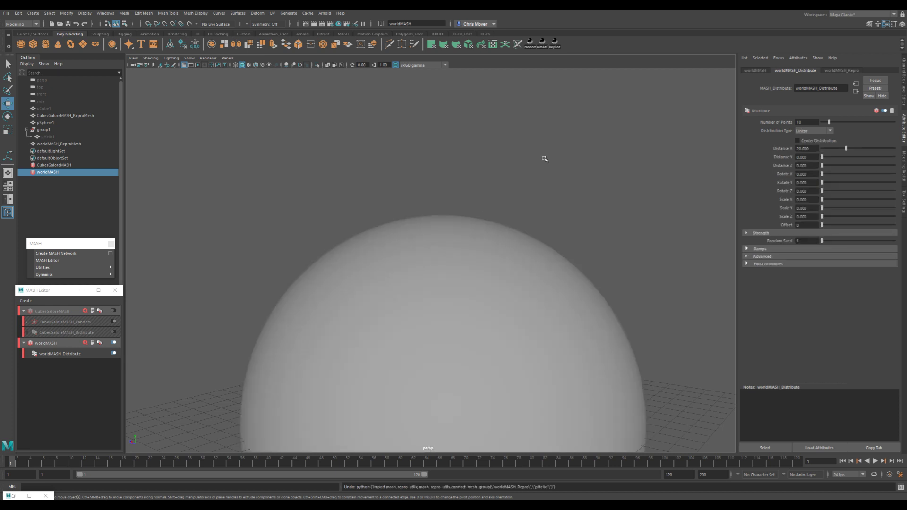
- Add group1 as the instanced object in the worldMASH_Repro Objects list
left_click(43, 130)
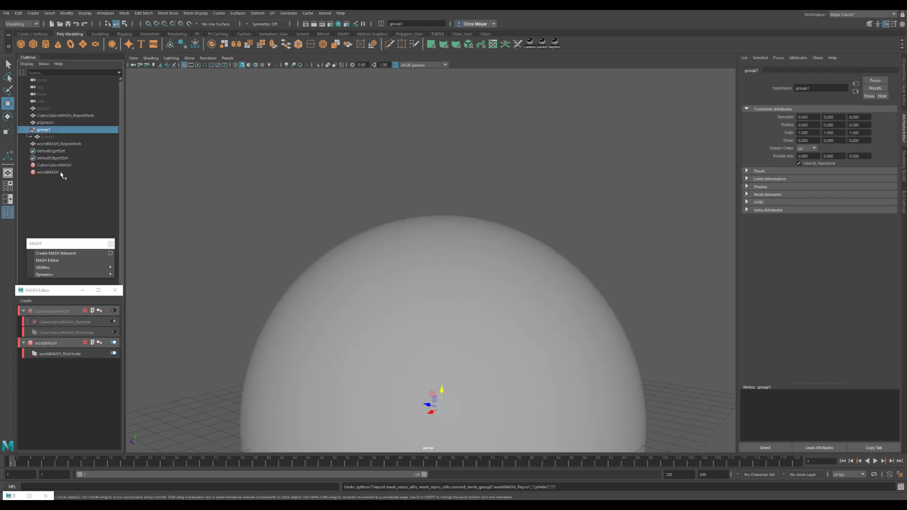
left_click(50, 348)
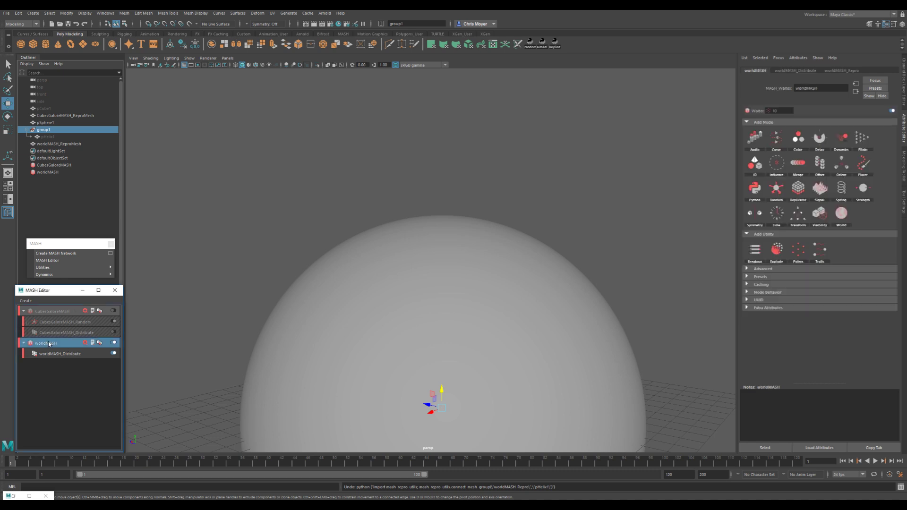
left_click(856, 71)
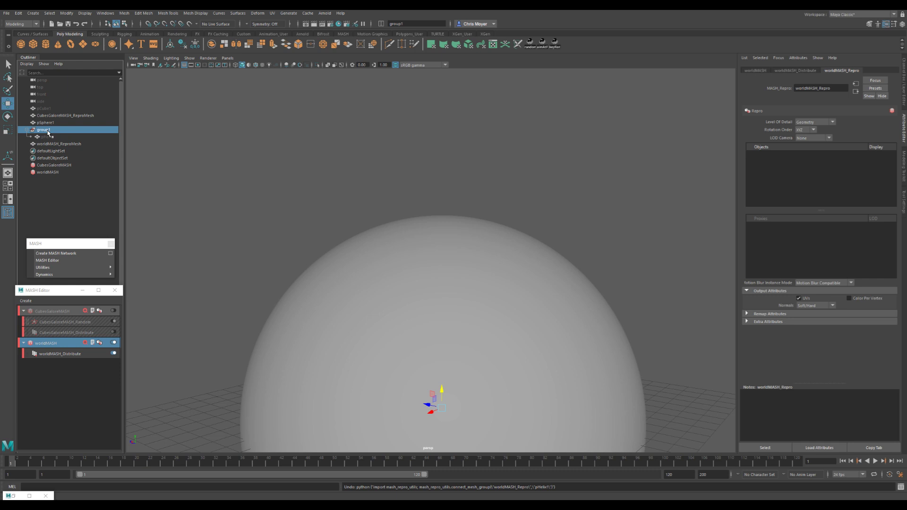
left_click_drag(48, 134, 820, 184)
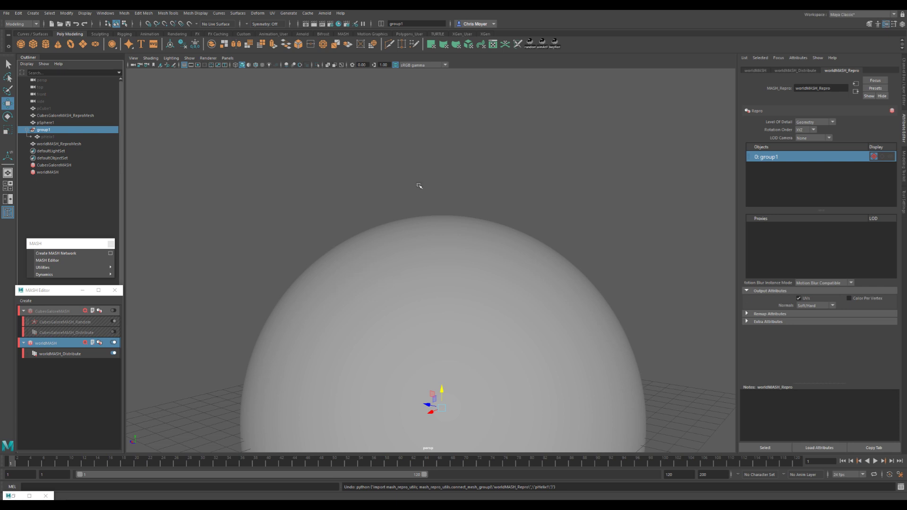
- Set worldMASH_Distribute to Mesh type on pSphere1 with the Face Centre method
left_click(801, 71)
left_click(806, 132)
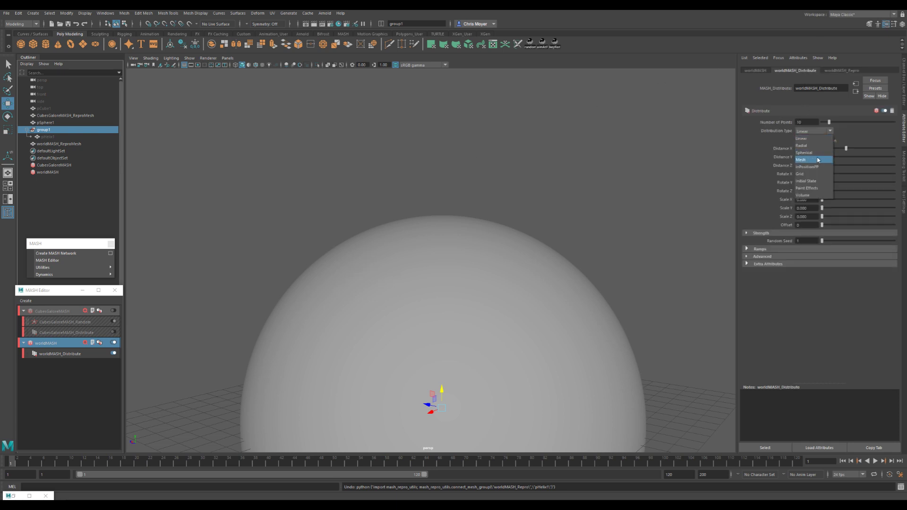
left_click(807, 158)
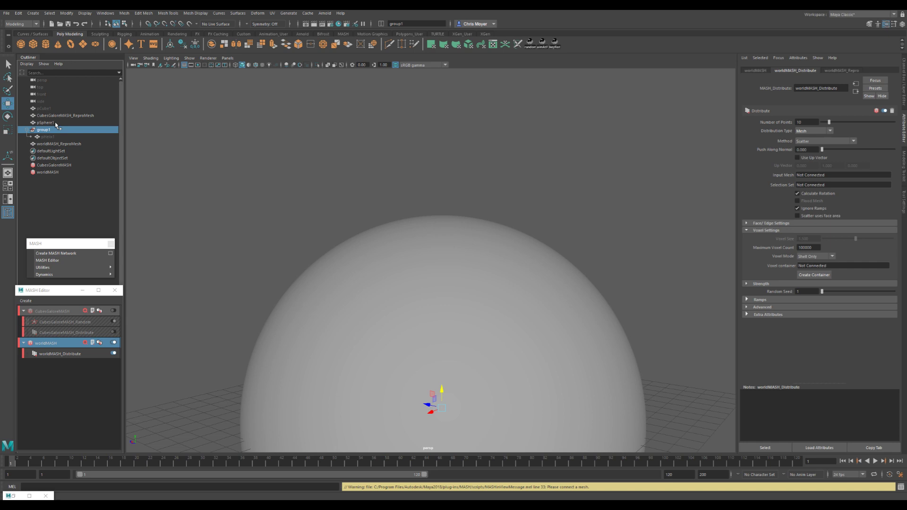
middle_click_drag(51, 128, 819, 174)
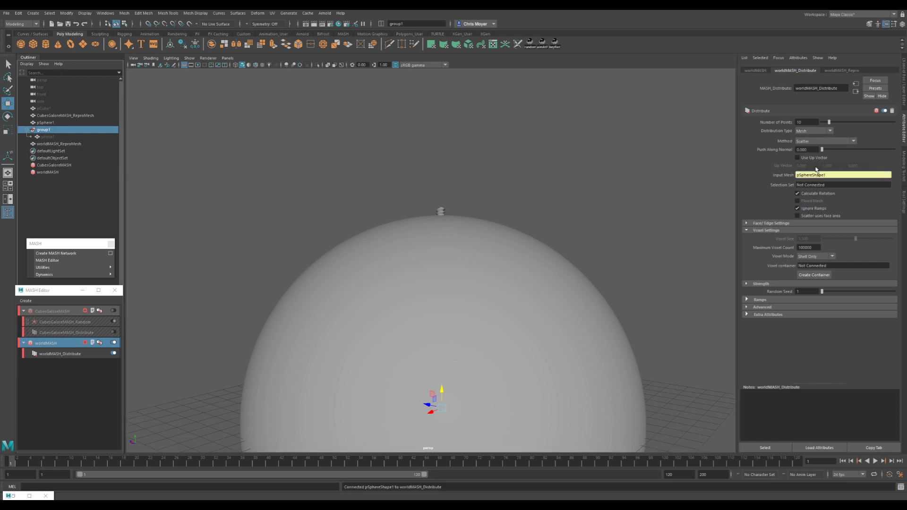
left_click(821, 141)
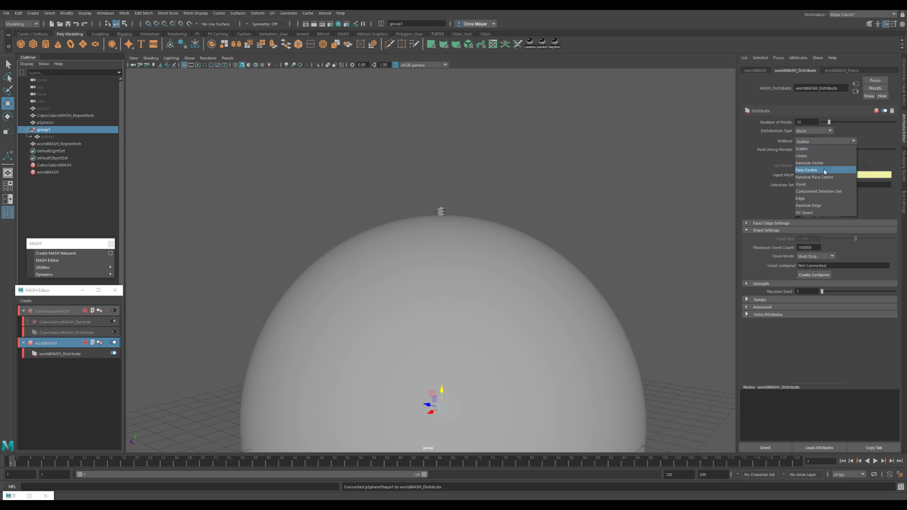
left_click(824, 170)
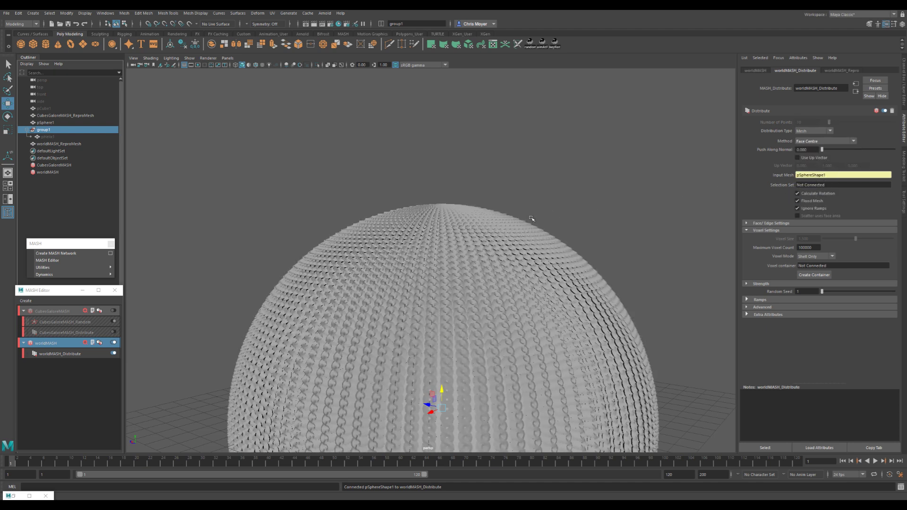
- Raise pHelix1 to Translate Y 1.760 and inspect the lifted copies on the sphere
left_click(44, 136)
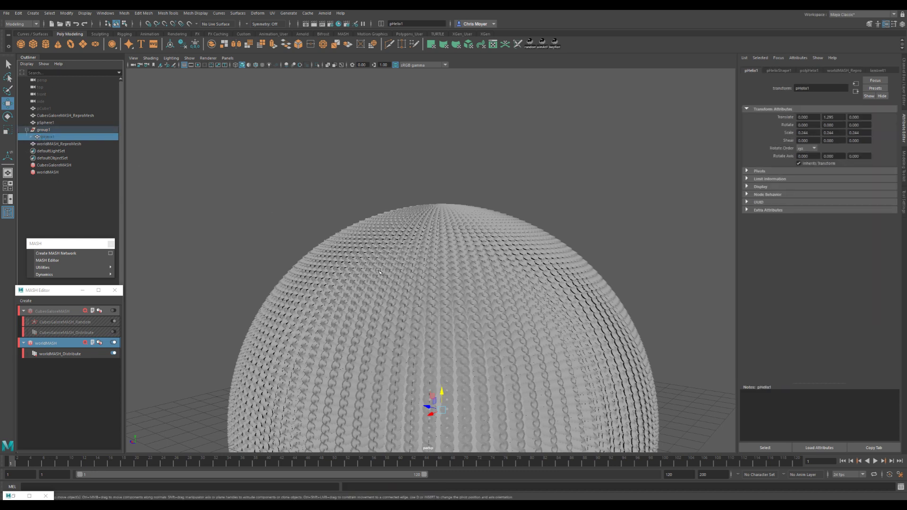
left_click_drag(442, 392, 444, 382)
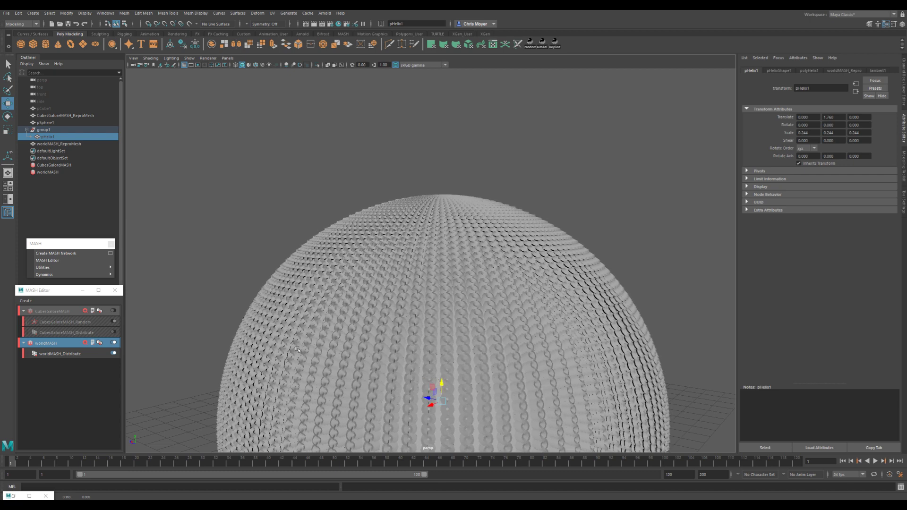
scroll(436, 296, "up", 5)
scroll(437, 296, "up", 5)
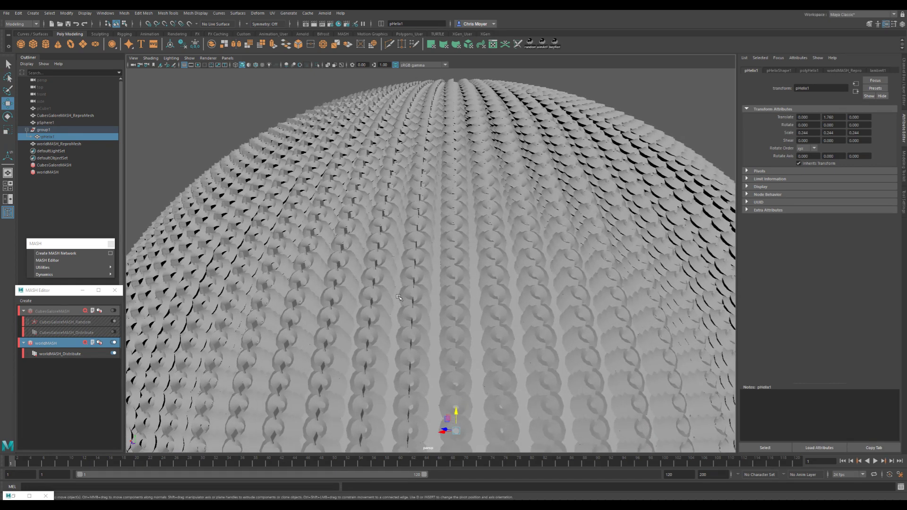
left_click(393, 296)
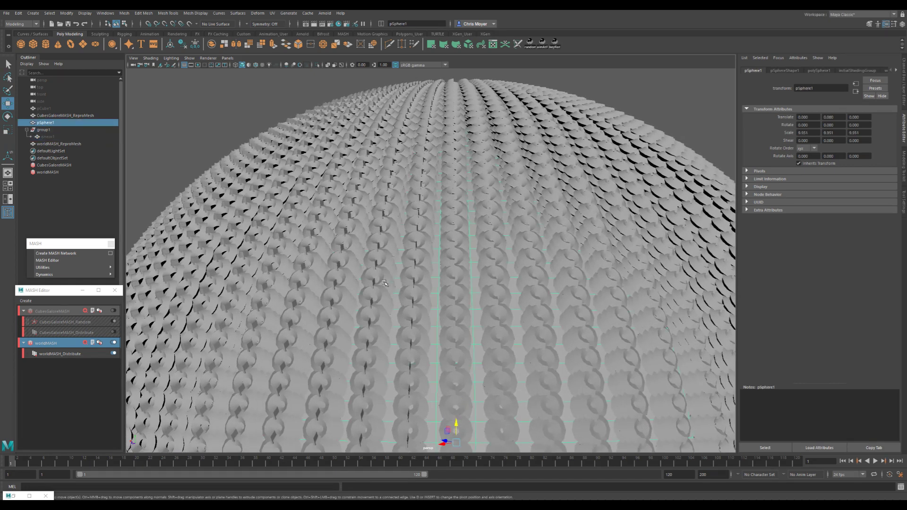
scroll(491, 265, "down", 6)
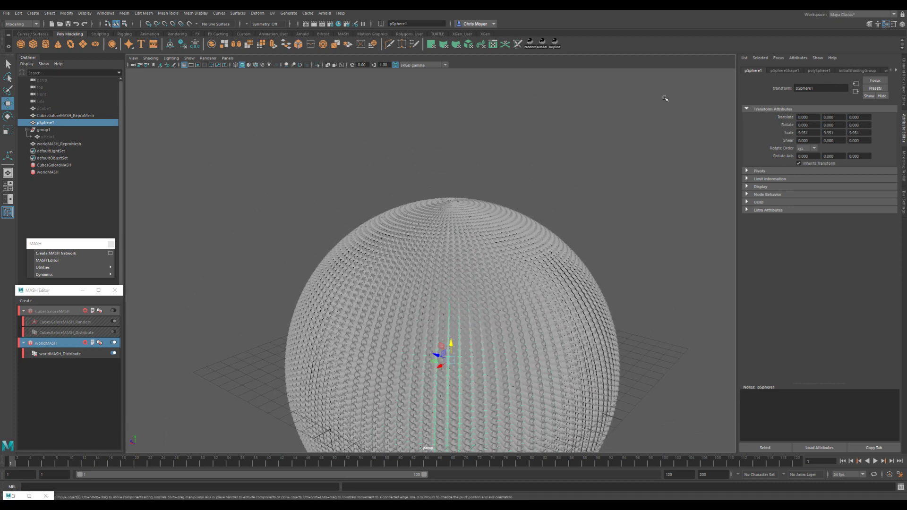
- Expand the worldMASH distribution's Face/Edge Settings
left_click(54, 354)
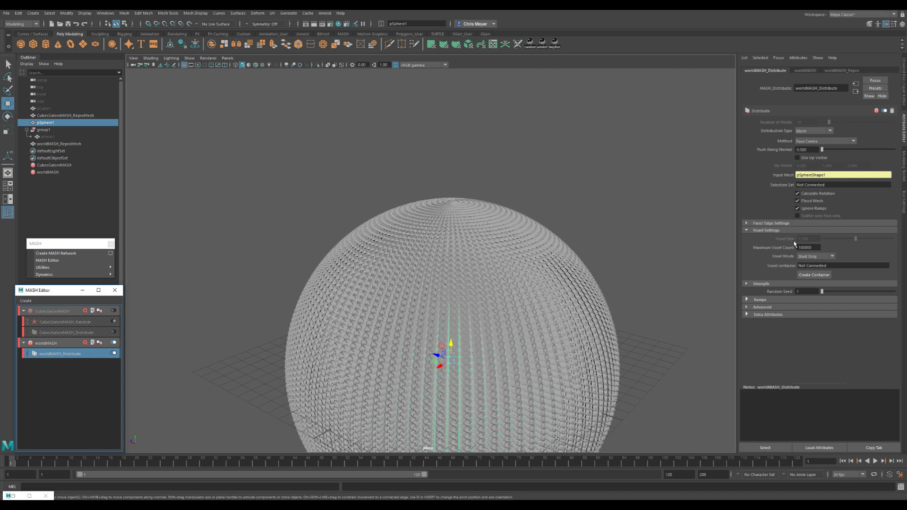
left_click(770, 224)
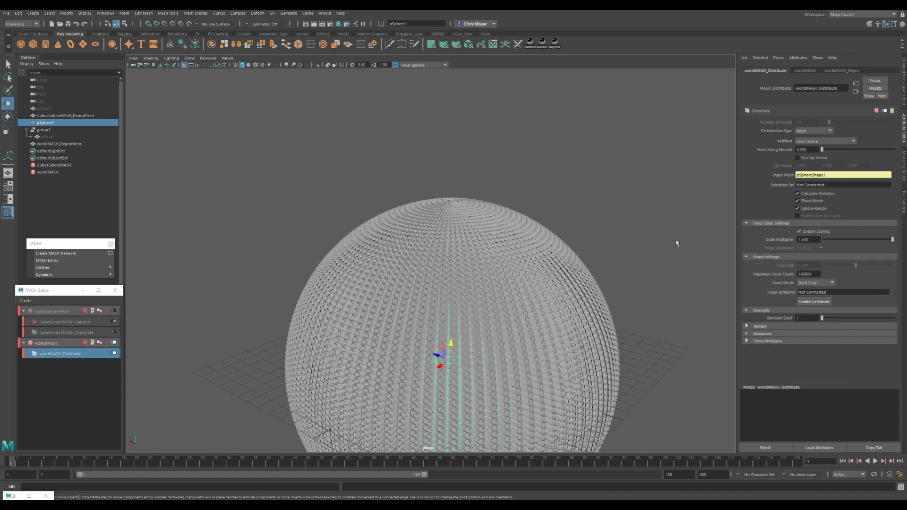
scroll(519, 265, "up", 5)
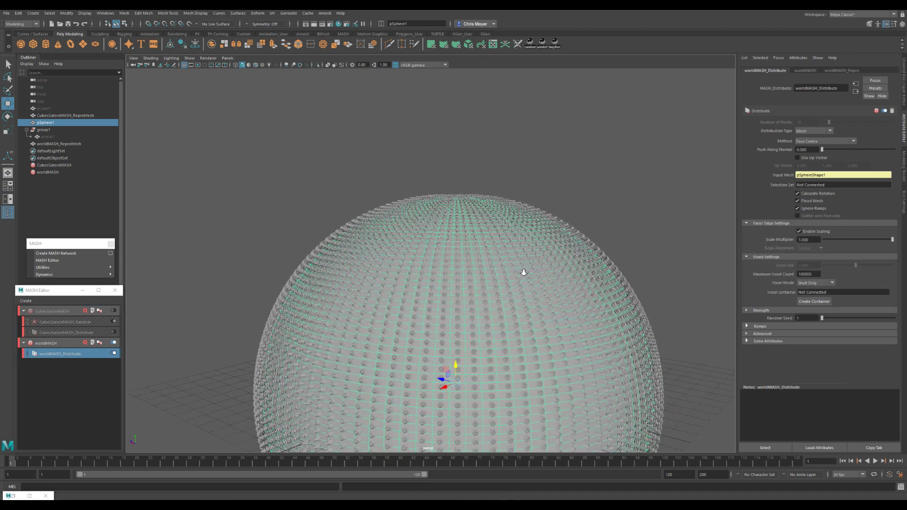
left_click_drag(524, 272, 515, 248, "alt")
- Undo an accidental sphere scale, then scale the source helix pHelix1 to -0.179
key("r")
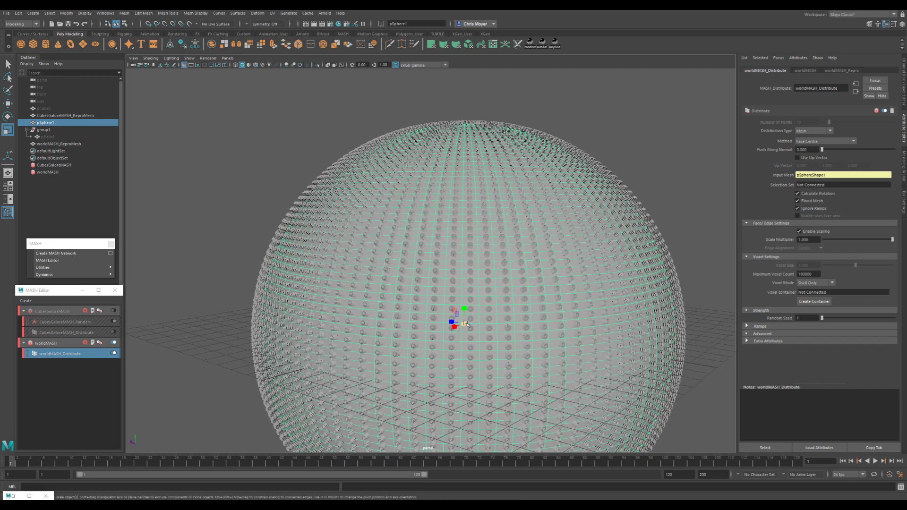
left_click_drag(473, 325, 468, 326)
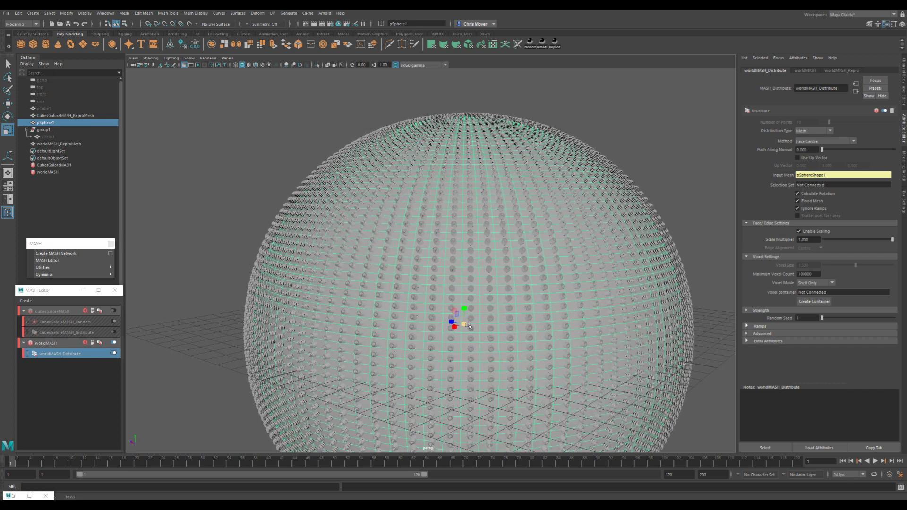
key("ctrl+z")
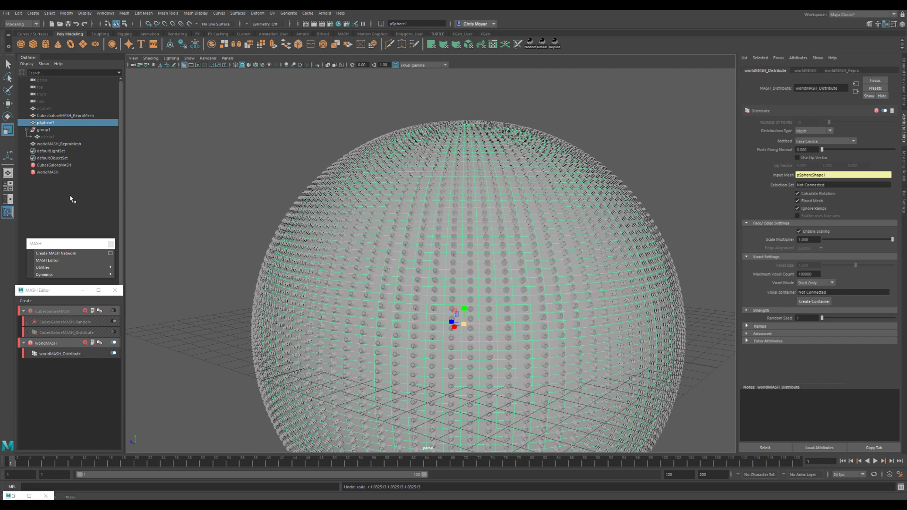
left_click(48, 137)
left_click_drag(465, 318, 471, 319)
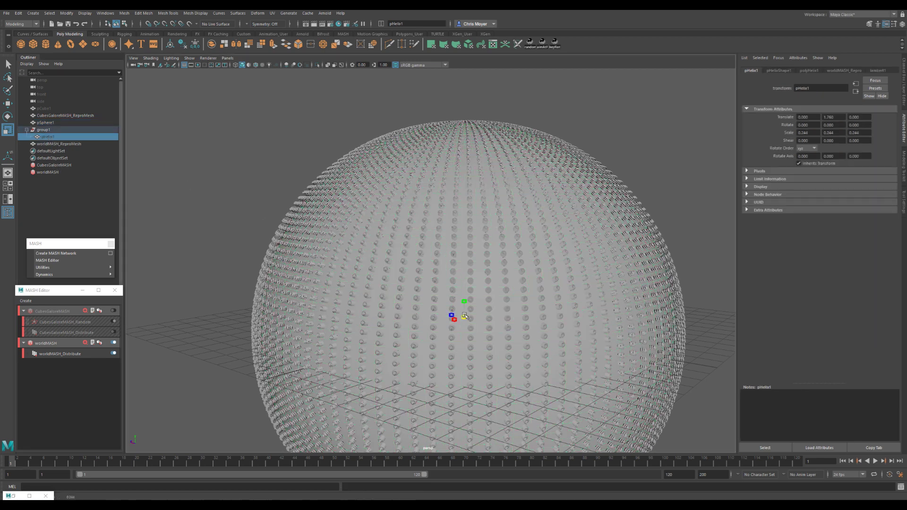
middle_click_drag(500, 333, 377, 342)
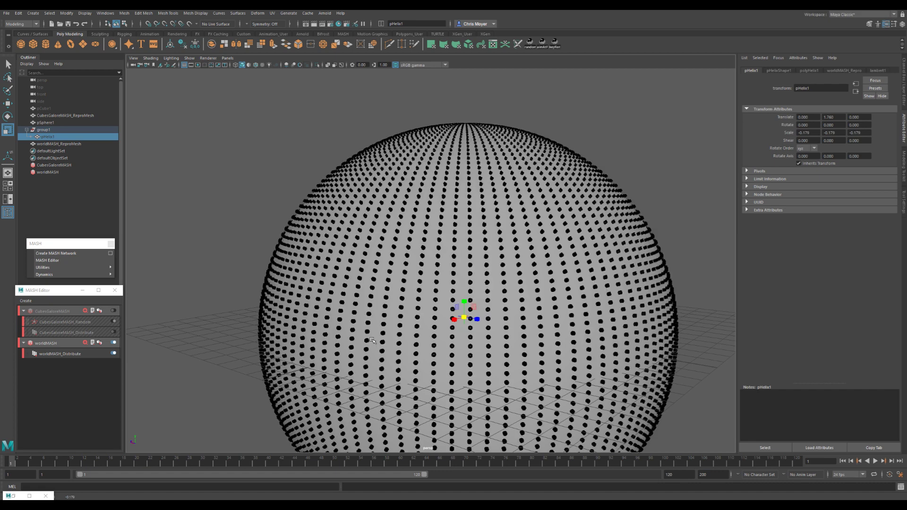
- Switch the worldMASH network's geometry type to an Instancer with MASH Utilities
left_click(48, 172)
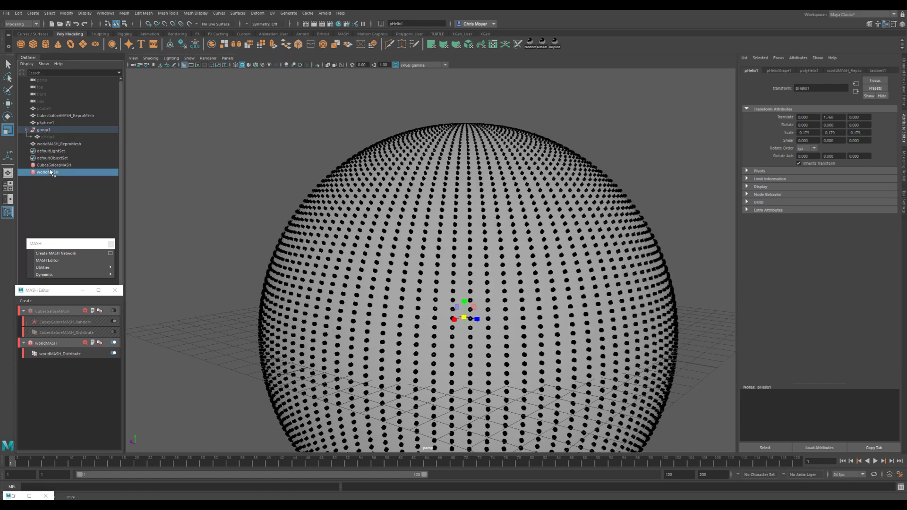
left_click(76, 268)
left_click(142, 346)
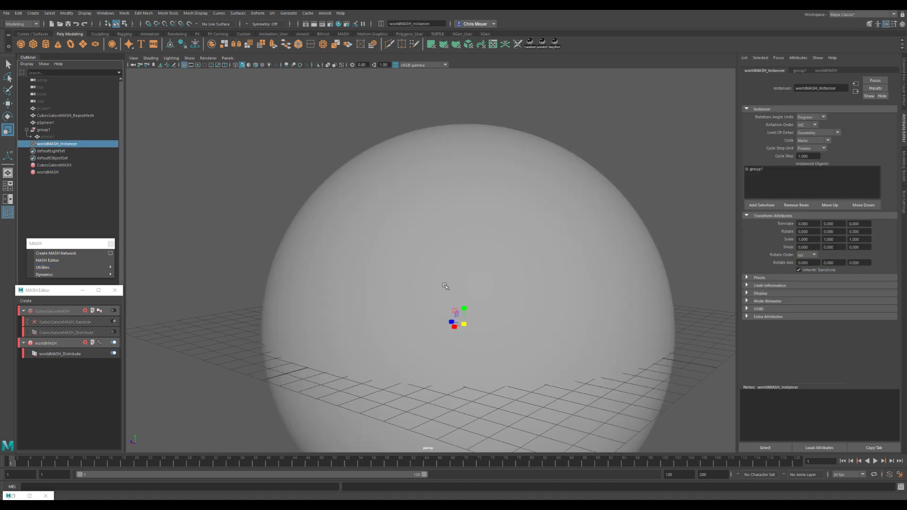
left_click_drag(444, 285, 358, 261, "alt")
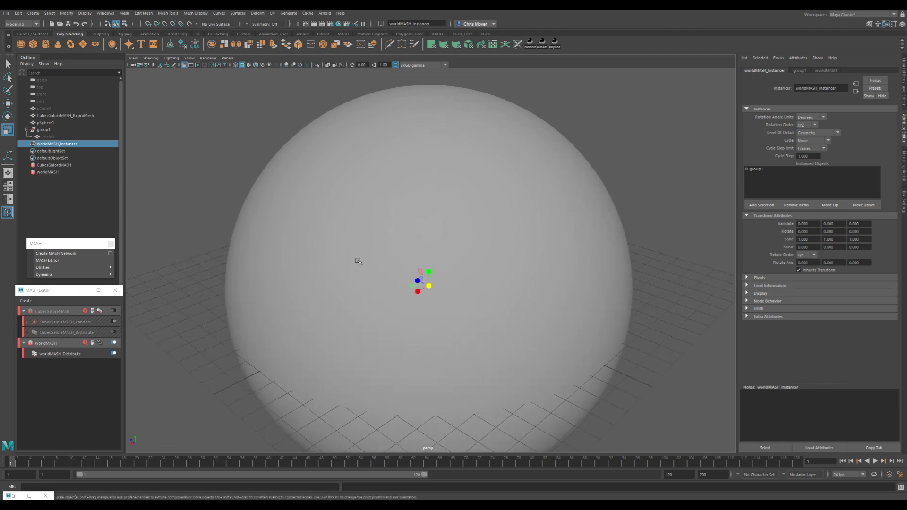
left_click(46, 345)
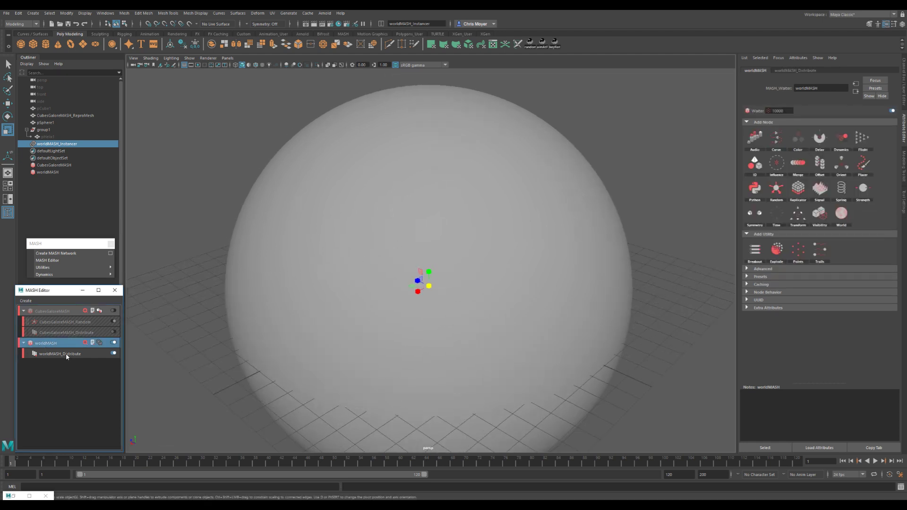
left_click(51, 145)
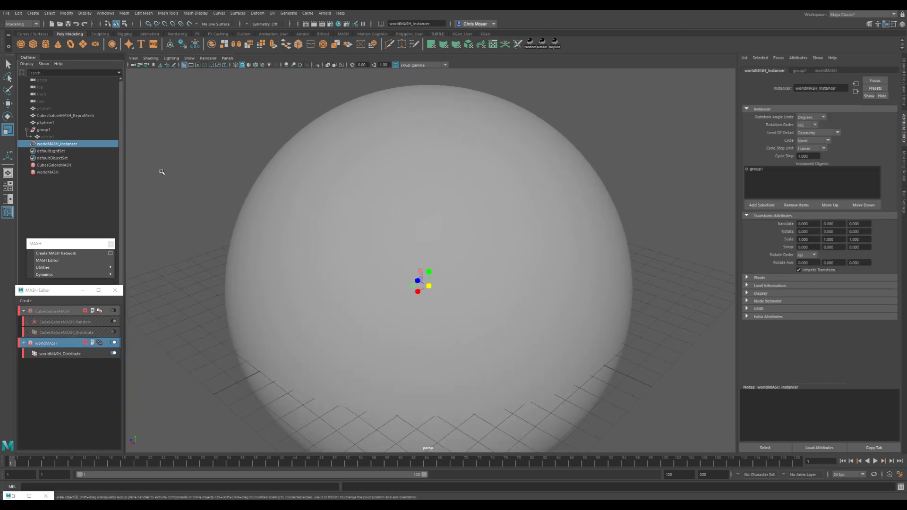
- Delete the worldMASH network from the MASH Editor and confirm the deletion
left_click(827, 70)
left_click(799, 71)
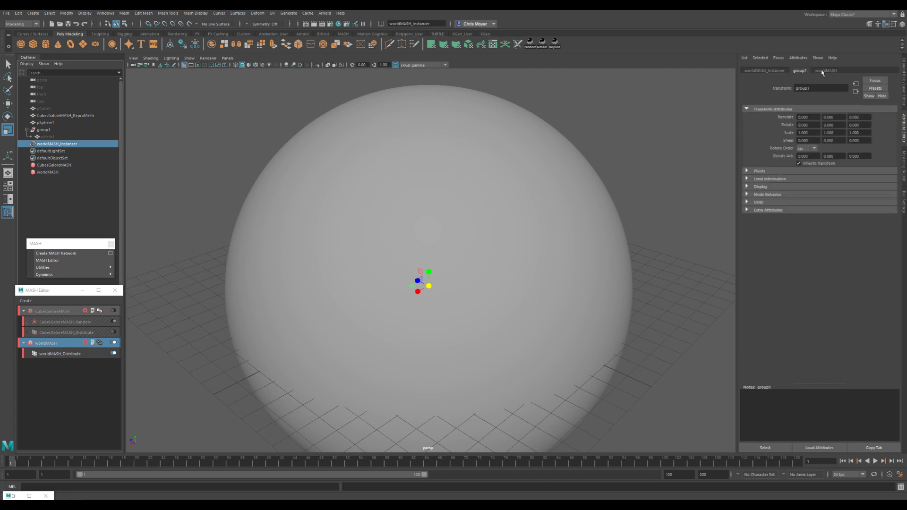
left_click(822, 71)
left_click(70, 354)
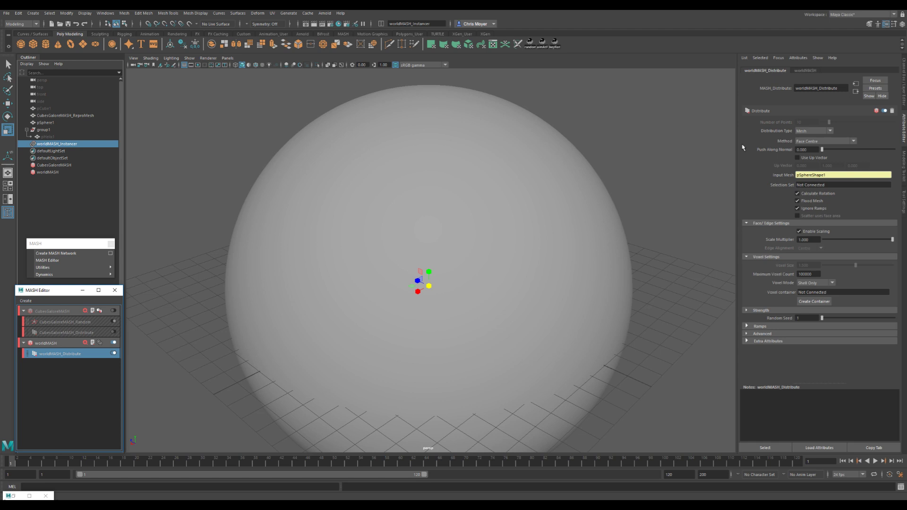
right_click(68, 343)
left_click(79, 363)
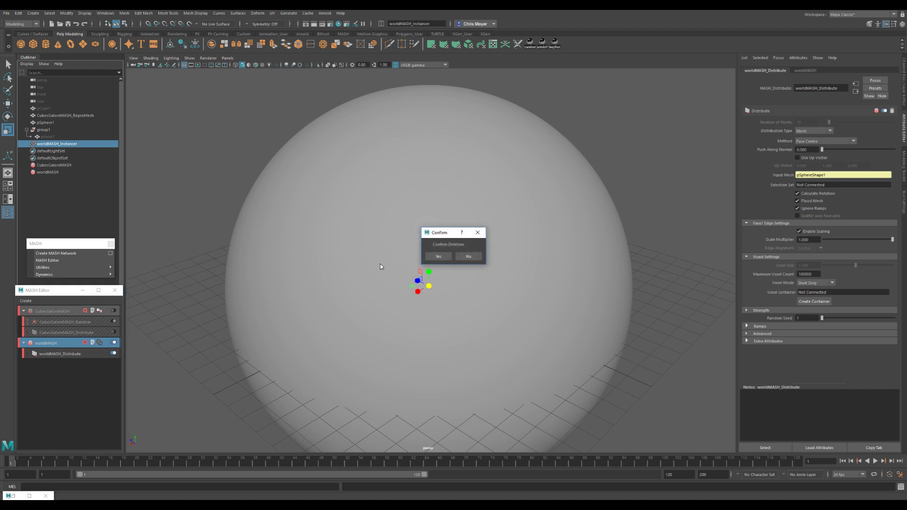
left_click(438, 256)
- Create a new worldMASH network from group1 using Instancer geometry
left_click(110, 253)
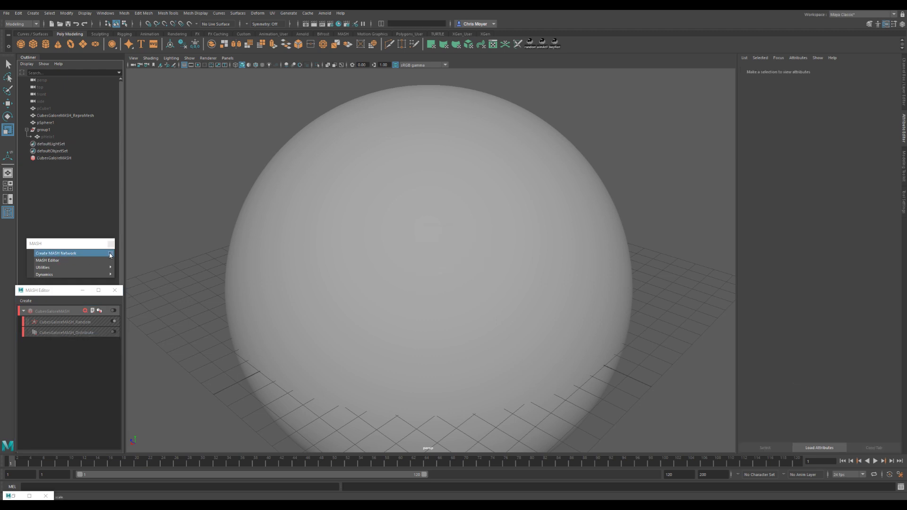
left_click(43, 130)
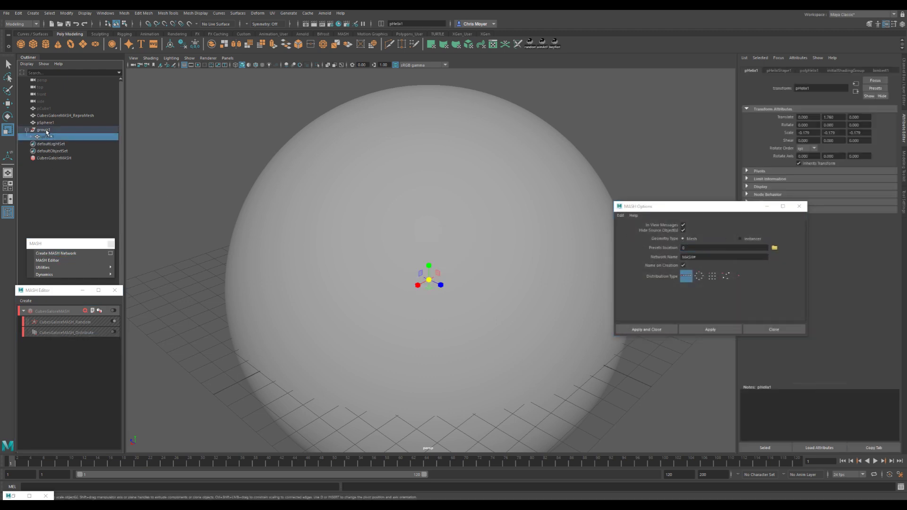
left_click(746, 240)
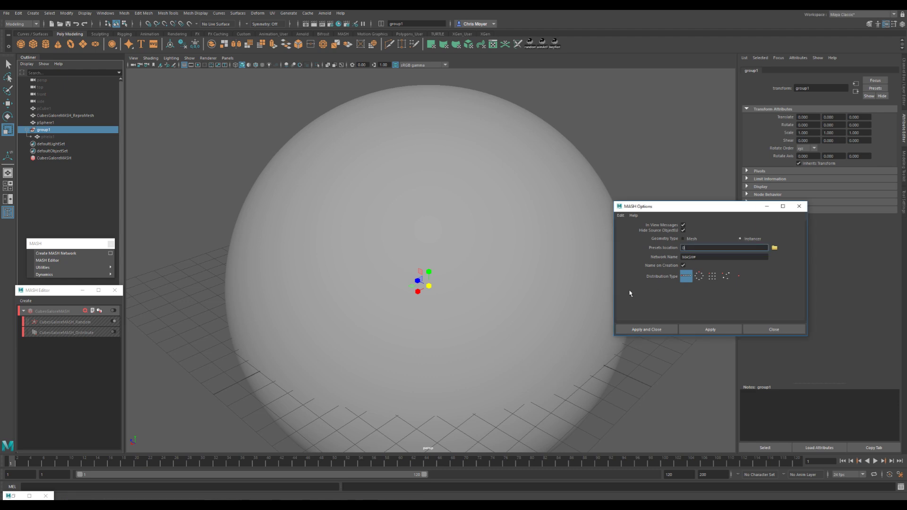
left_click(646, 329)
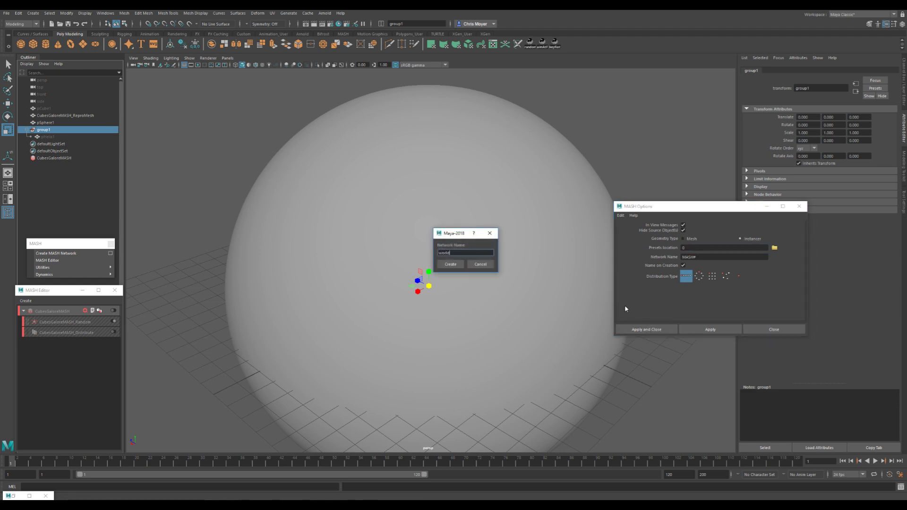
key("Return")
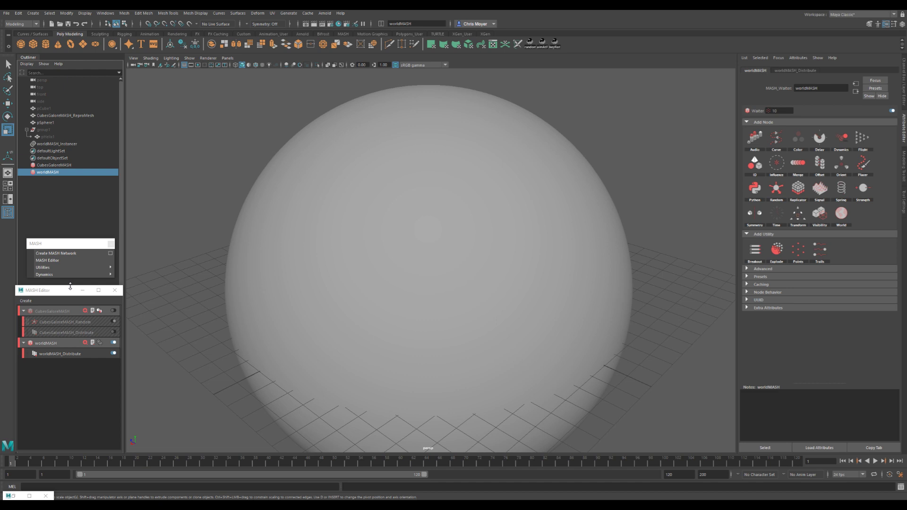
- Set Distribute to Mesh at Face Centre with Flood Mesh, and connect pSphere1 as Input Mesh
left_click(76, 353)
left_click(801, 132)
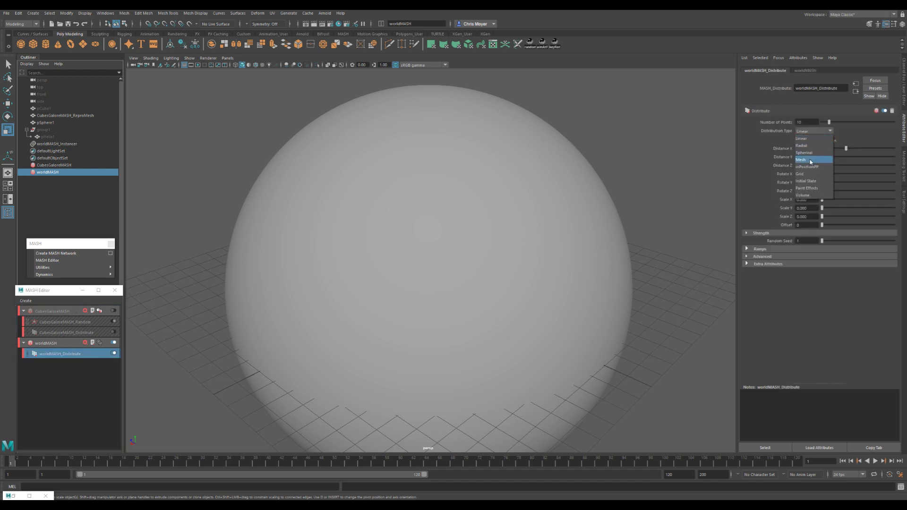
left_click(810, 160)
left_click(810, 141)
left_click(814, 171)
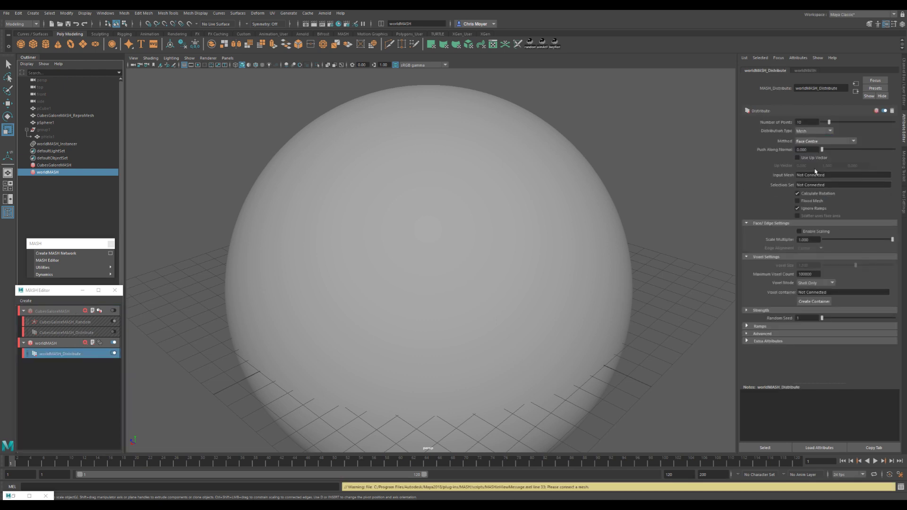
left_click(816, 201)
middle_click_drag(45, 122, 821, 174)
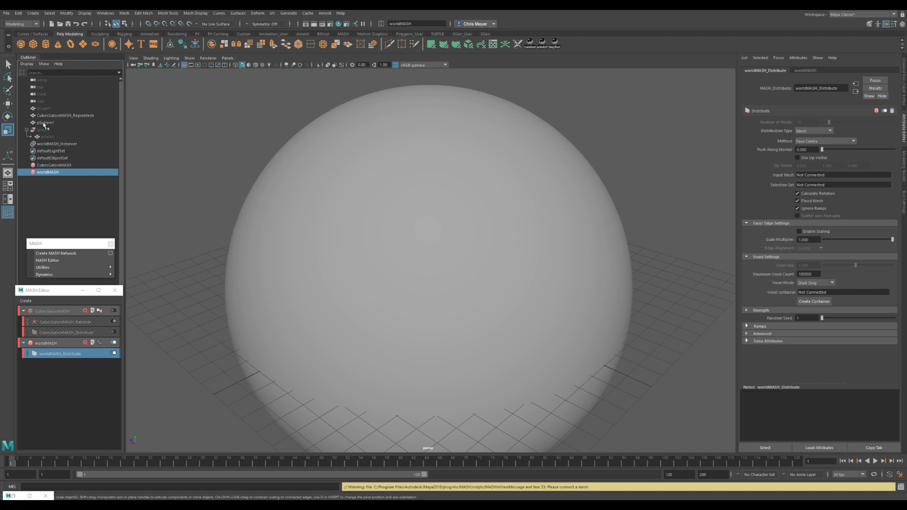
middle_click_drag(44, 124, 817, 176)
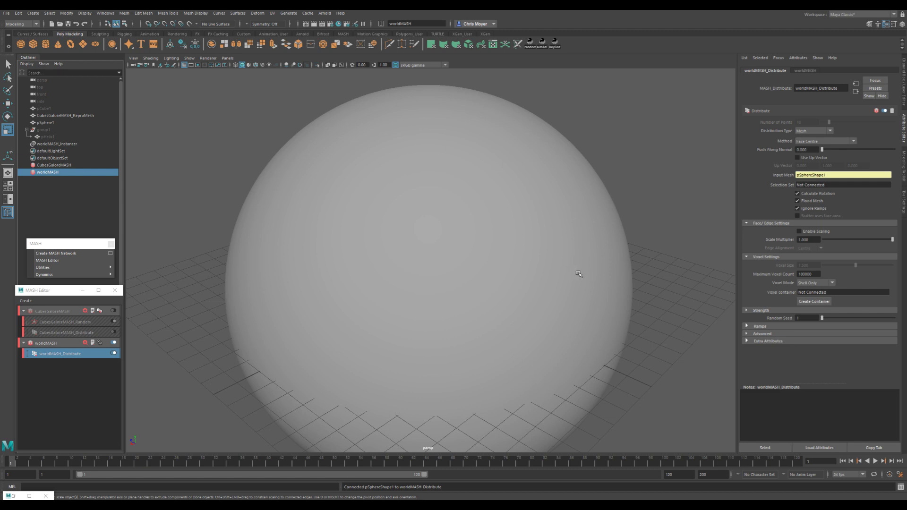
- Unhide pHelix1 in group1 so its helix instances densely coat the sphere
left_click(50, 130)
key("h")
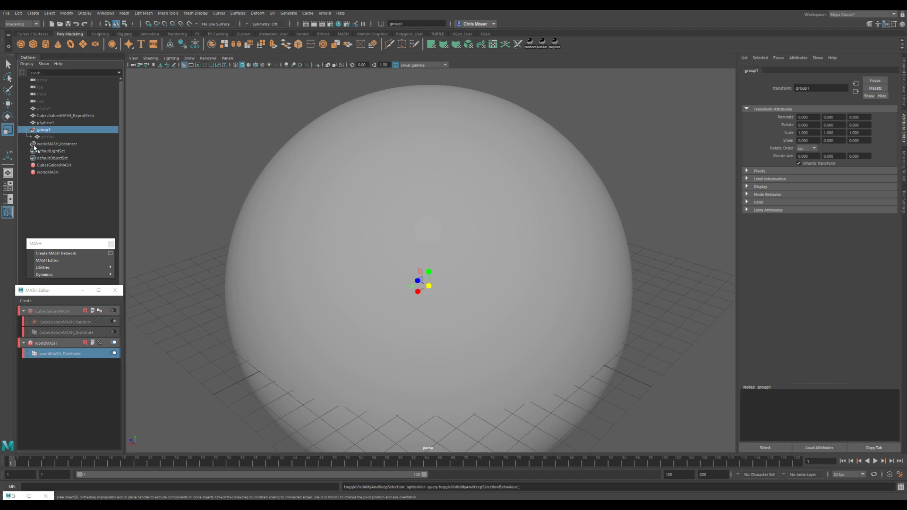
left_click(51, 137)
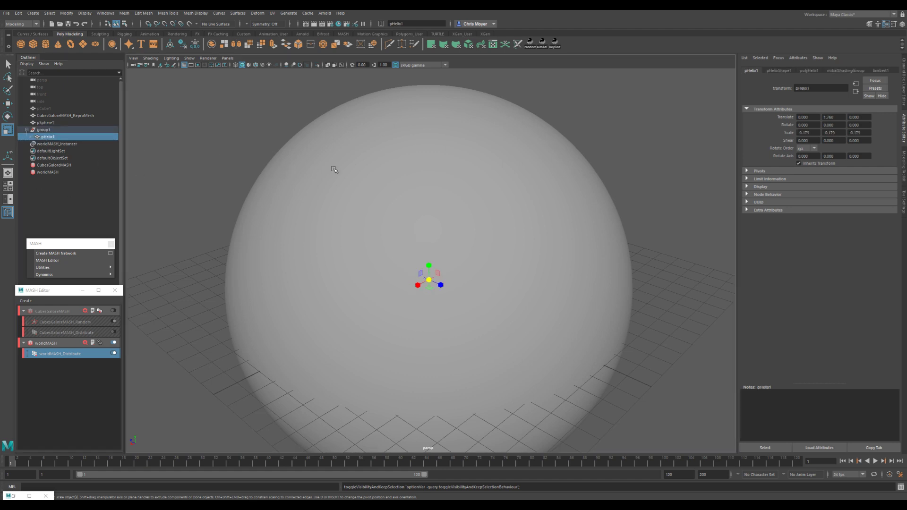
key("h")
left_click(40, 129)
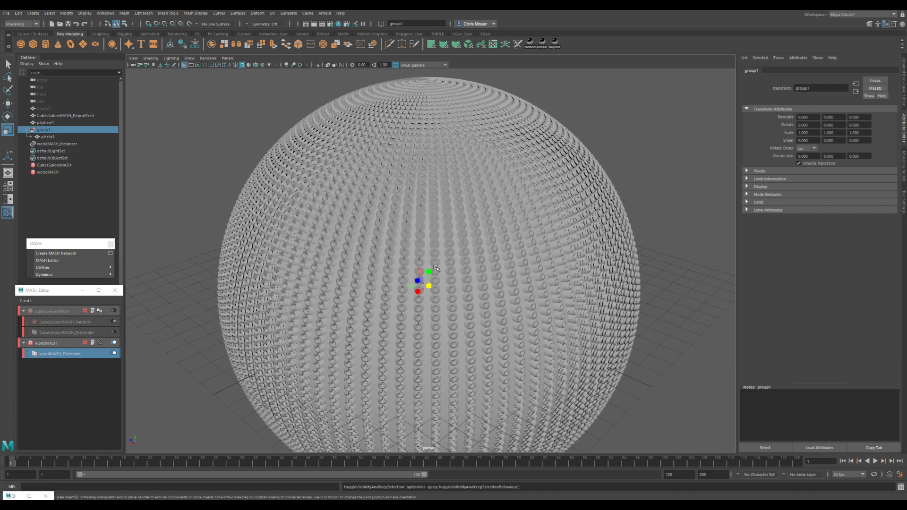
scroll(433, 271, "up", 6)
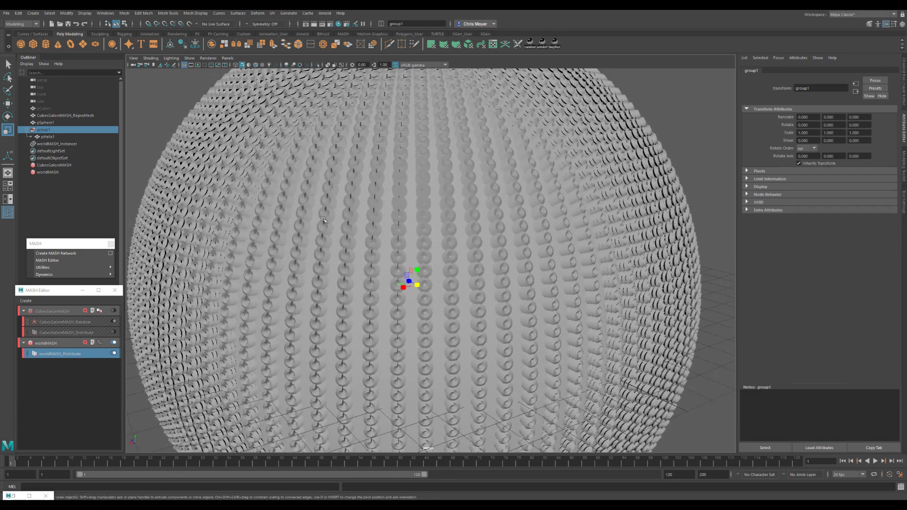
left_click(53, 136)
left_click(53, 130)
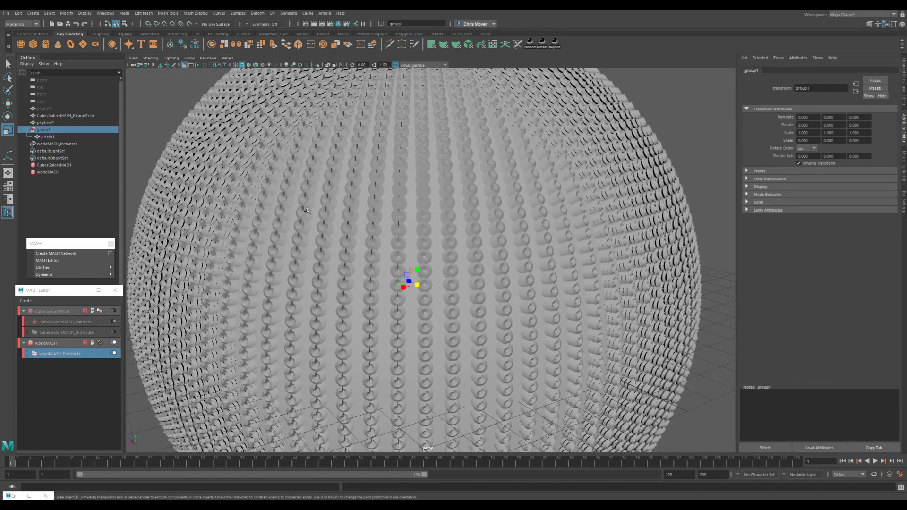
- Raise worldMASH_Distribute's Push Along Normal so instances sit off the sphere surface
key("w")
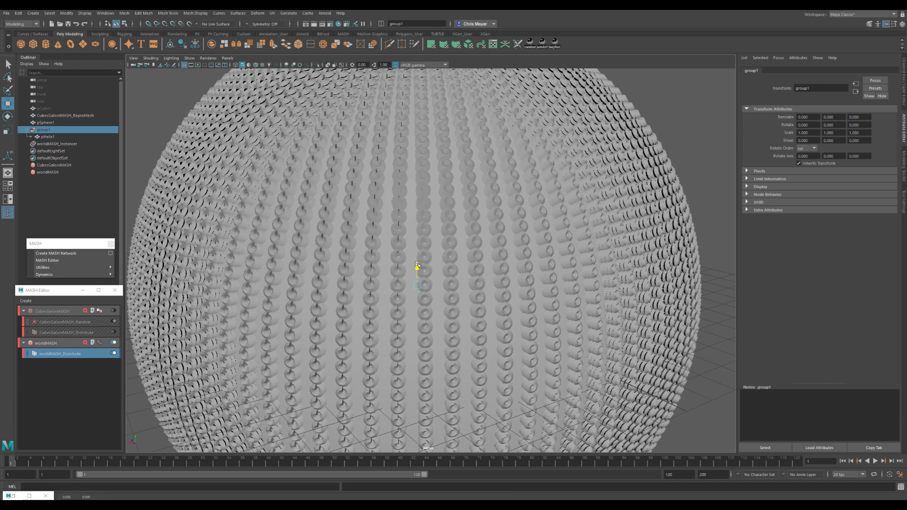
left_click_drag(416, 268, 419, 266)
key("ctrl+z")
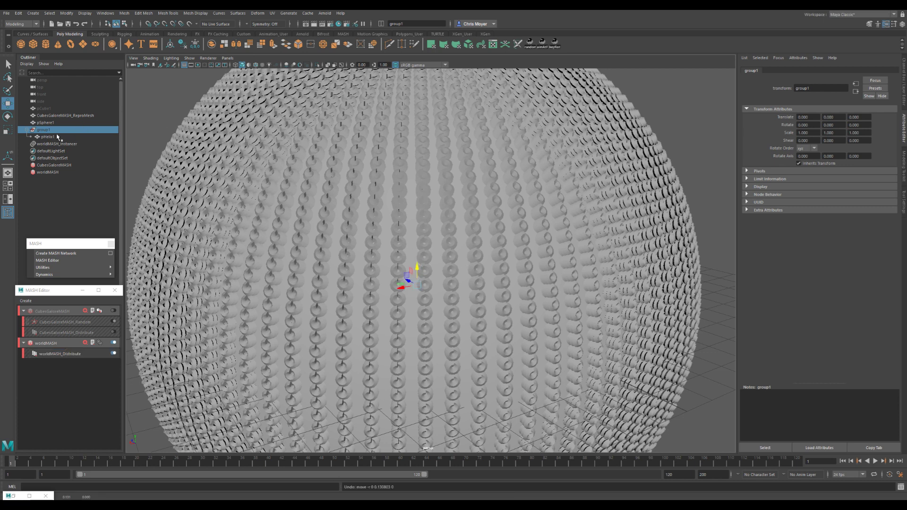
left_click(61, 355)
left_click(62, 354)
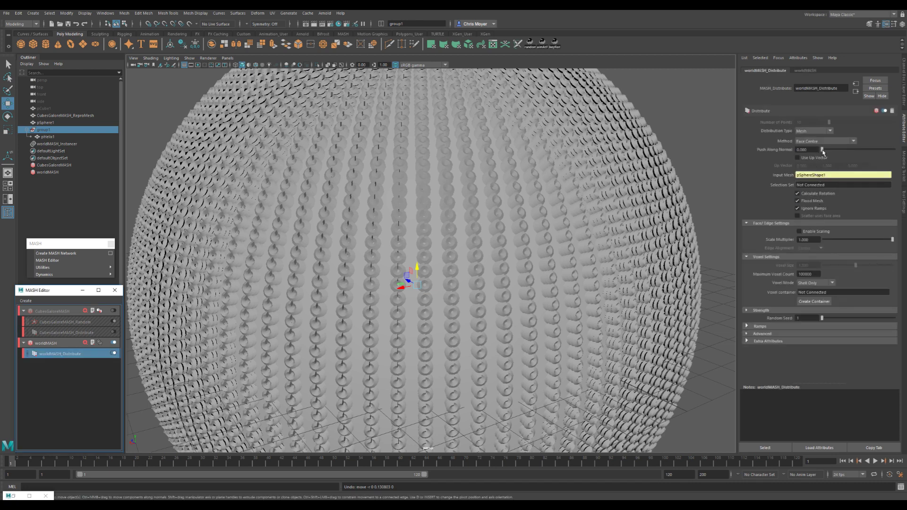
mouse_move(822, 150)
left_mouse_down()
mouse_move(841, 154)
mouse_move(816, 155)
mouse_move(826, 159)
left_mouse_up()
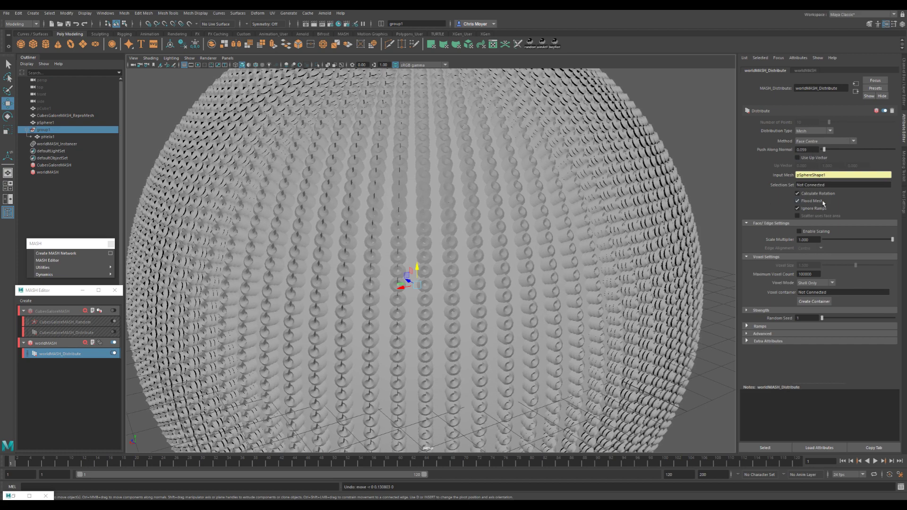
- Enable Scaling, scale the instances to about 1.1, and inspect the sphere
scroll(536, 230, "down", 3)
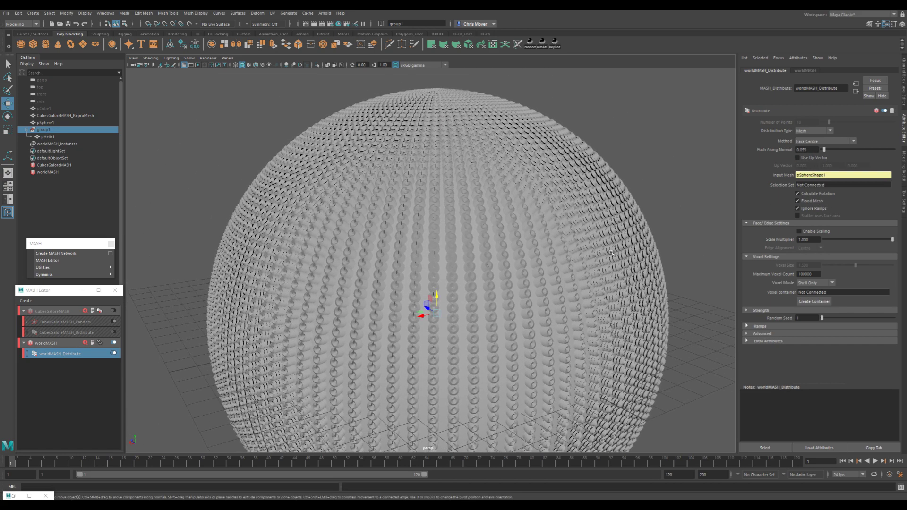
left_click(825, 232)
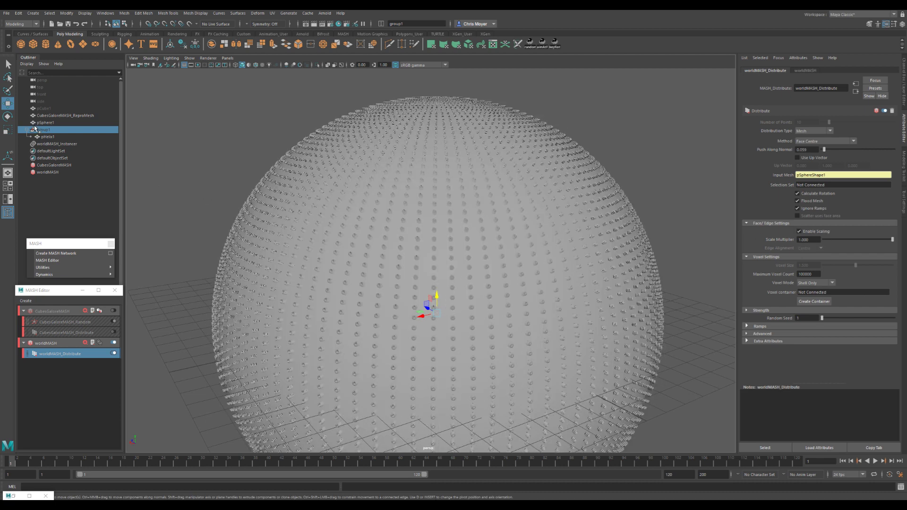
key("r")
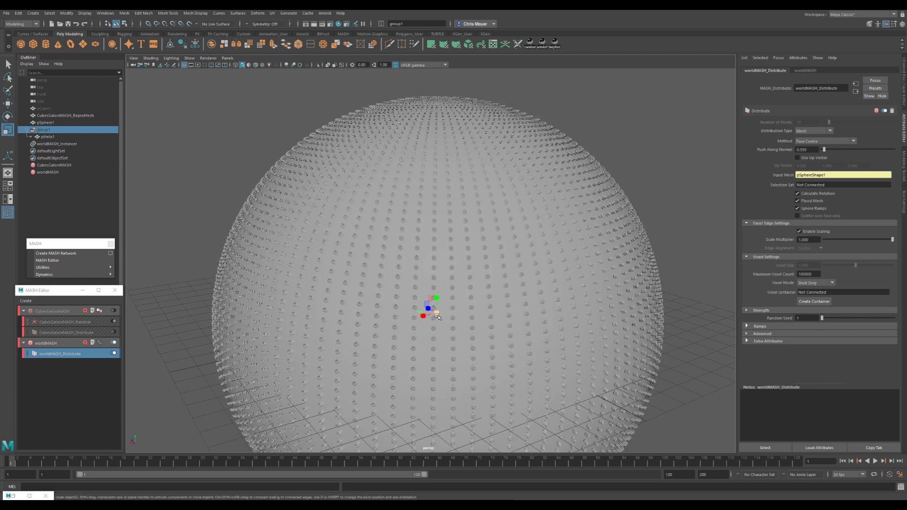
left_click_drag(437, 317, 395, 342)
right_click_drag(396, 342, 520, 246, "alt")
left_click_drag(520, 246, 454, 226, "alt")
right_click_drag(453, 227, 360, 310, "alt")
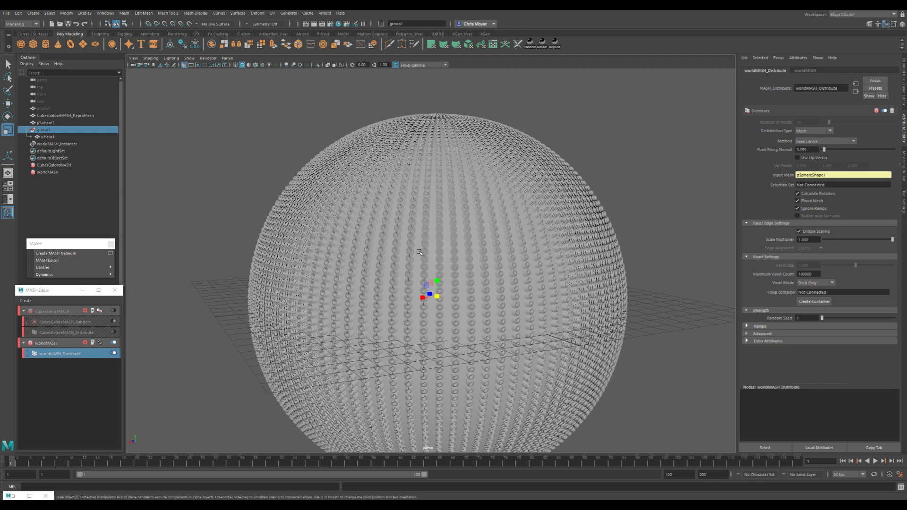
mouse_move(392, 307)
left_mouse_down("alt")
mouse_move(388, 257)
mouse_move(391, 307)
left_mouse_up("alt")
scroll(391, 307, "down", 5)
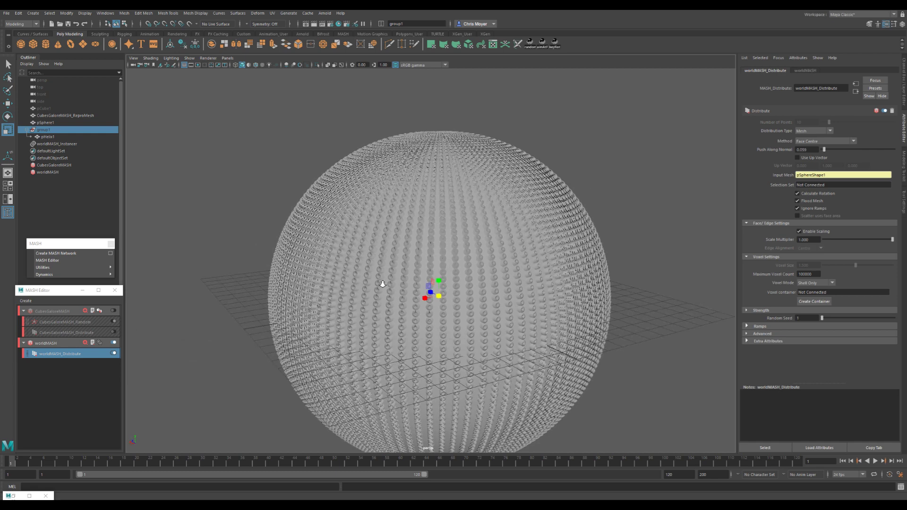
left_click_drag(484, 323, 151, 301, "alt")
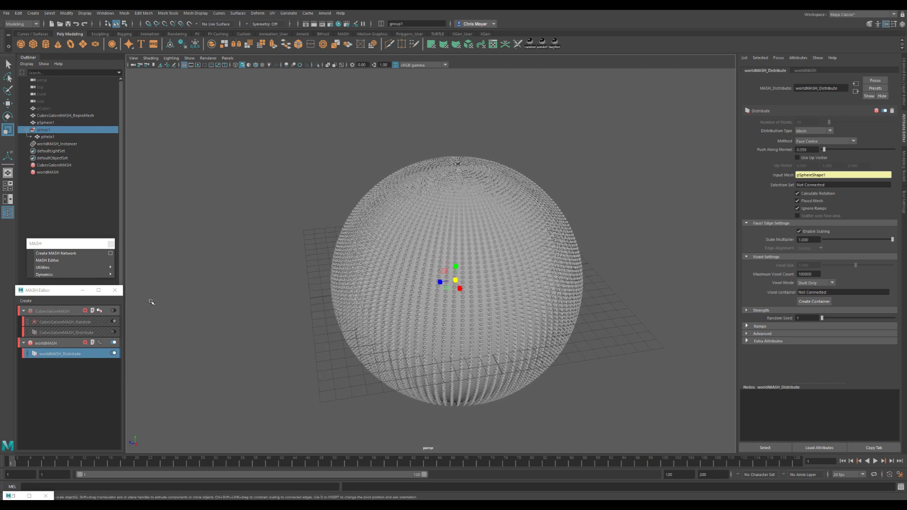
- Add a Visibility node to the worldMASH network from Add Node
left_click(53, 343)
left_click(53, 342)
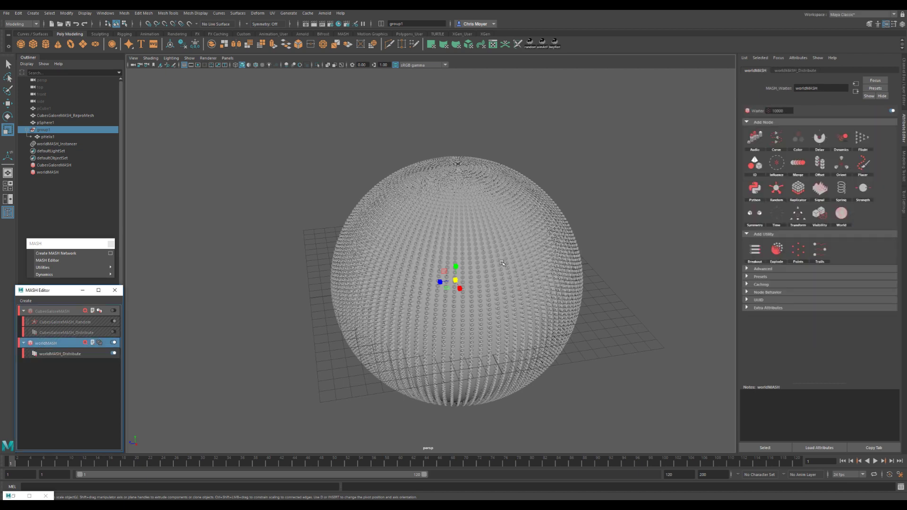
left_click_drag(507, 273, 490, 268, "alt")
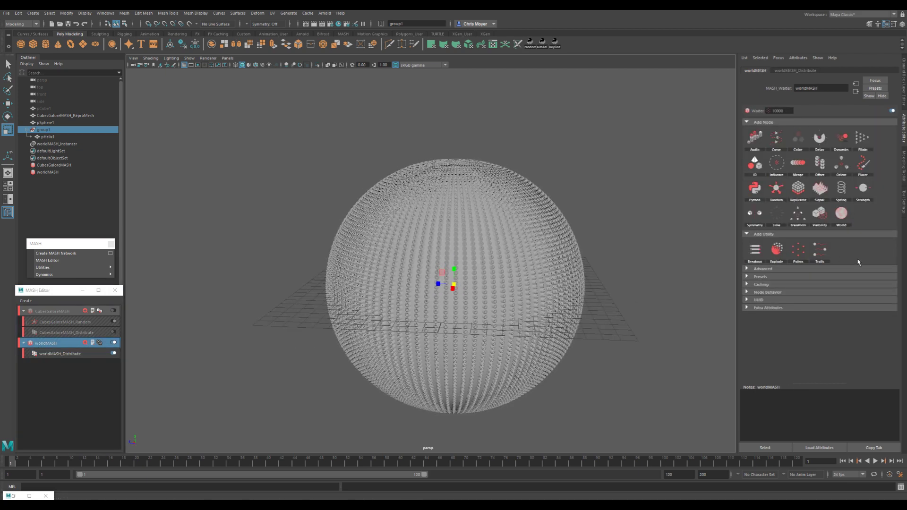
left_click(830, 220)
left_click(829, 219)
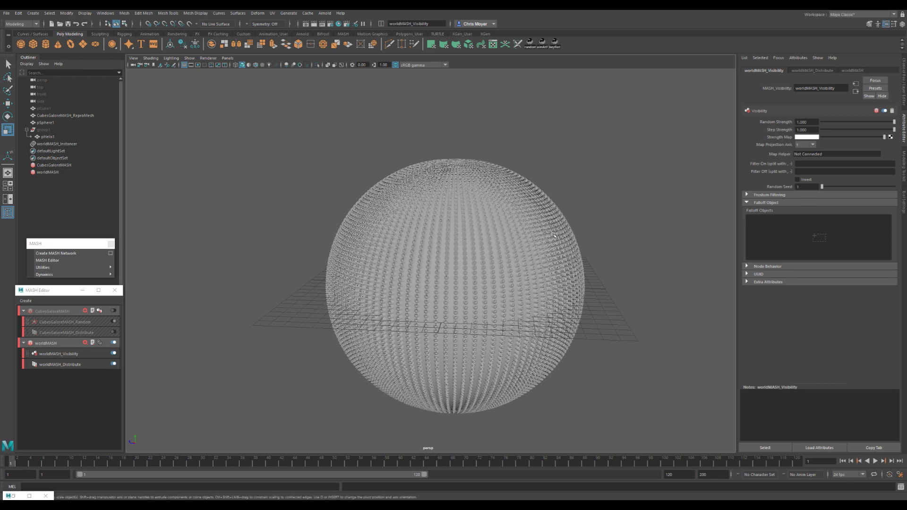
scroll(516, 246, "up", 2)
left_click_drag(516, 246, 479, 209, "alt")
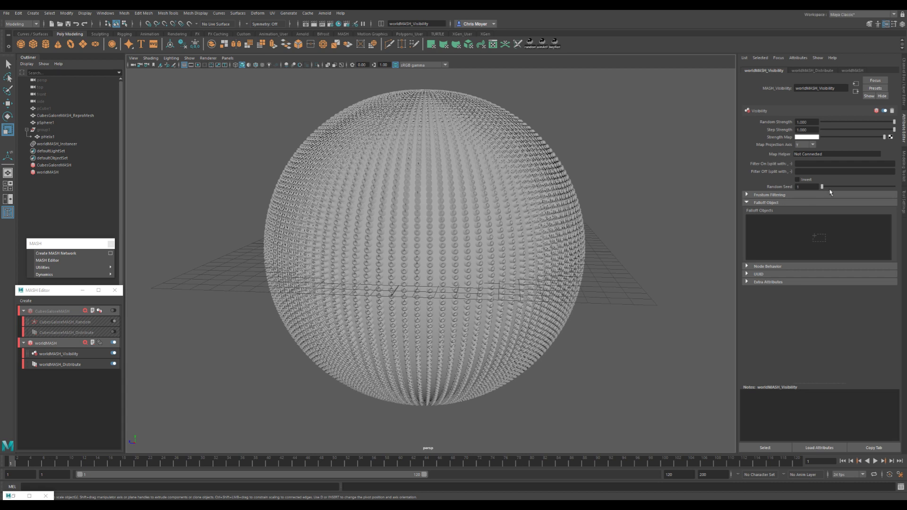
- Assign a File texture using MASH_Demo's color-map-bw2.png as the Visibility strength map
left_click(890, 136)
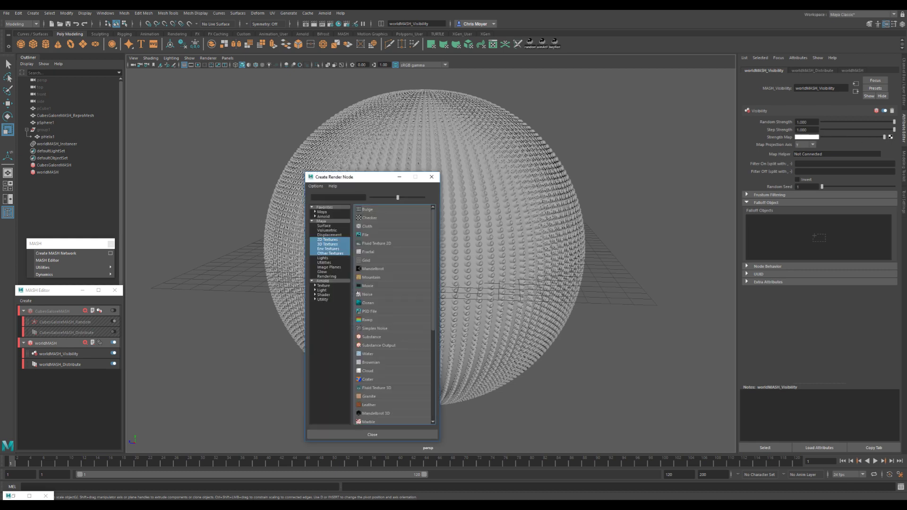
left_click(375, 235)
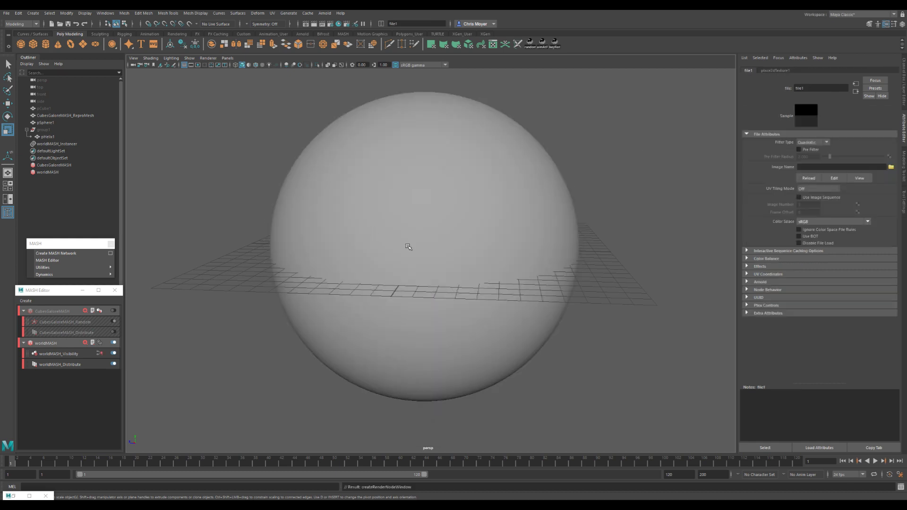
left_click(890, 167)
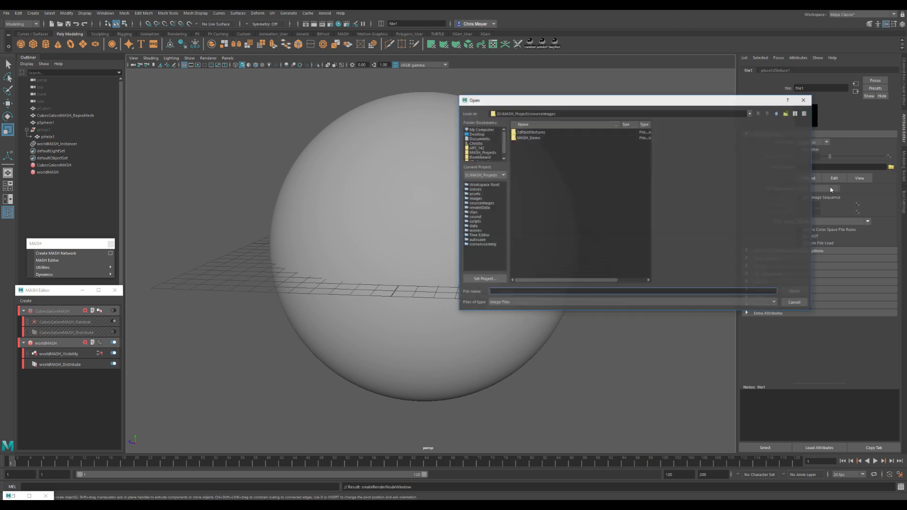
double_click(526, 138)
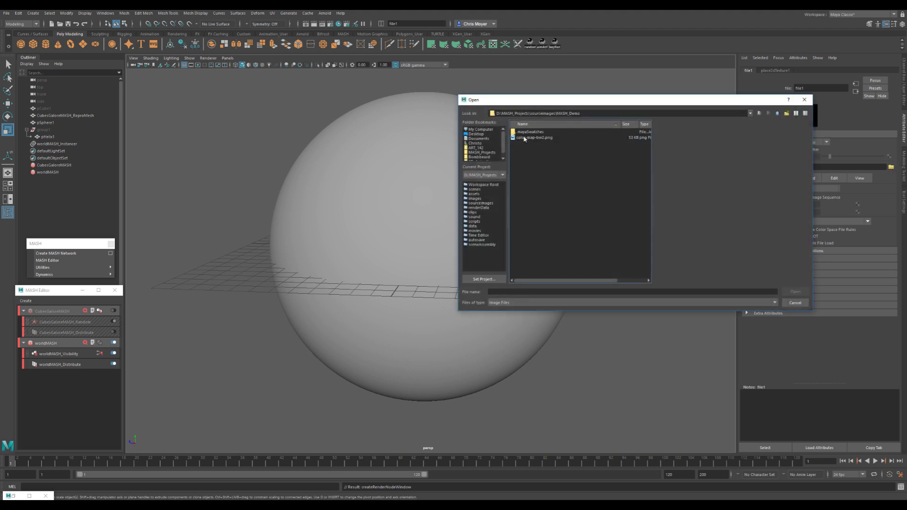
double_click(525, 137)
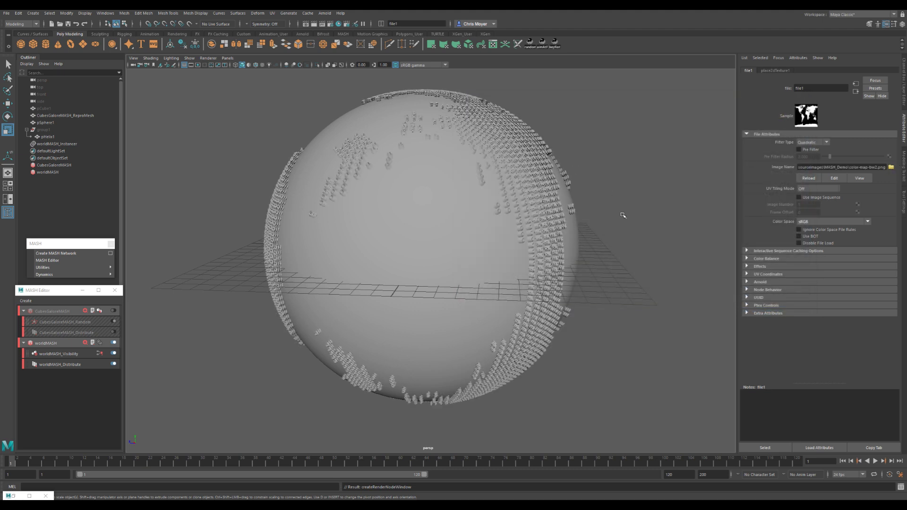
left_click_drag(365, 230, 466, 237, "alt")
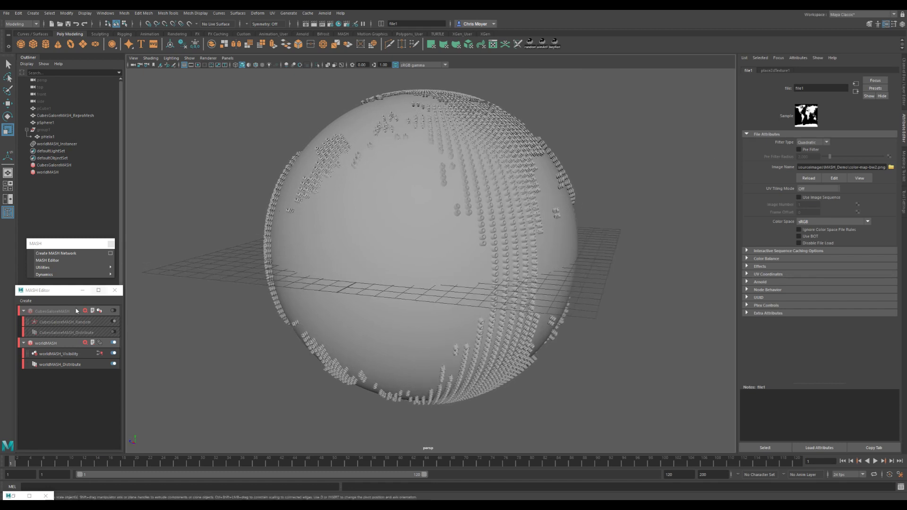
left_click(71, 354)
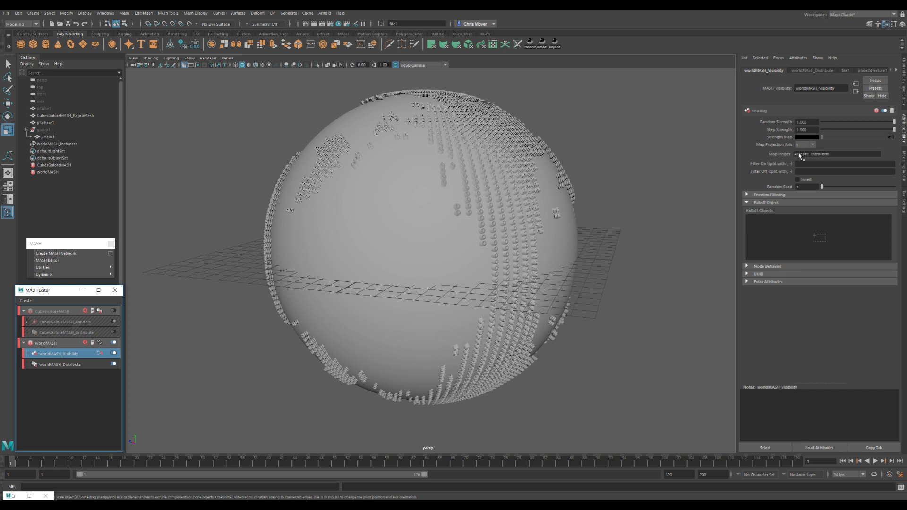
- Set pSphere1 as the Visibility Map Helper with UV projection, then orbit the globe
left_click(50, 123)
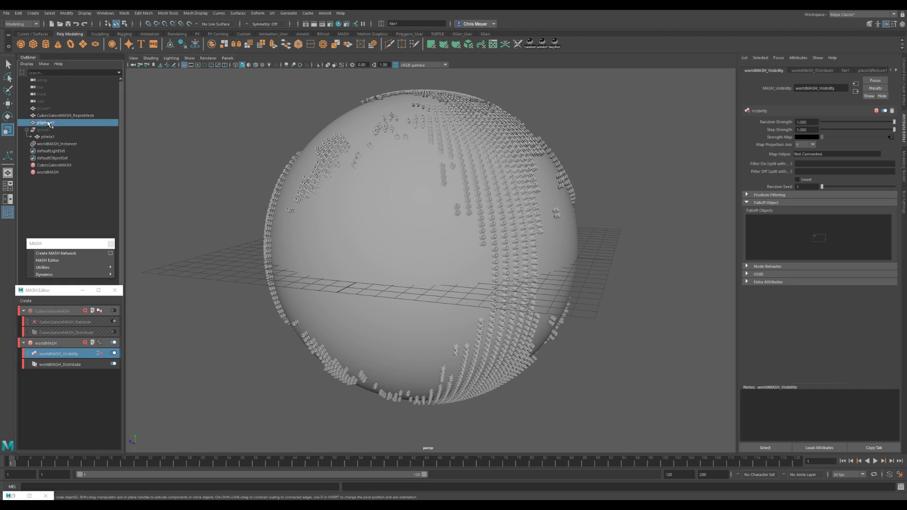
left_click(45, 360)
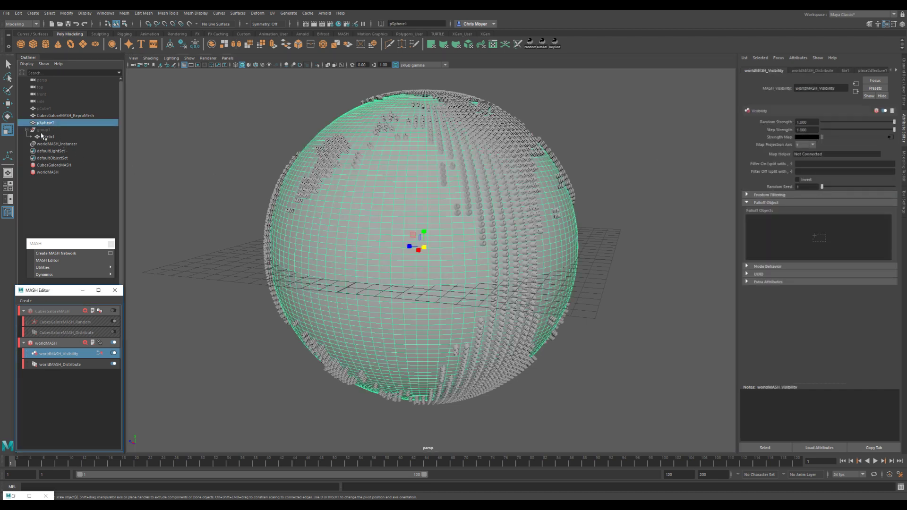
left_click(816, 154)
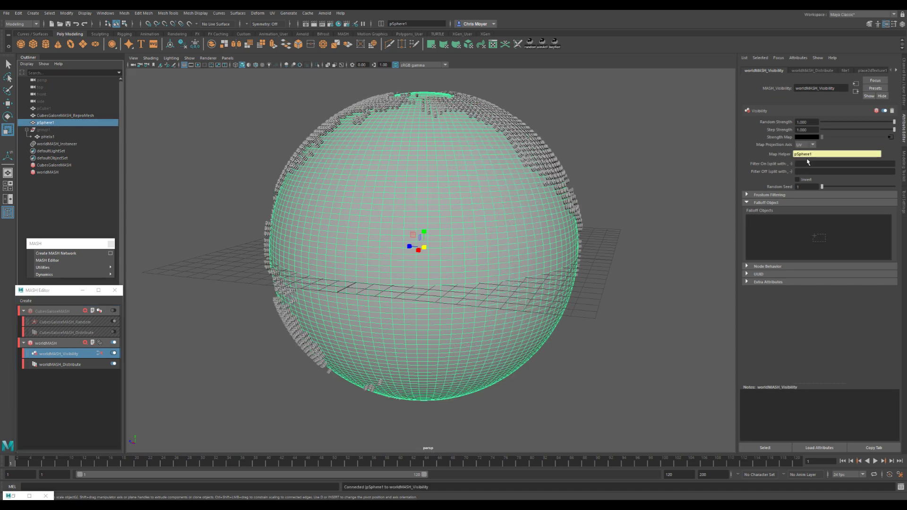
left_click(807, 144)
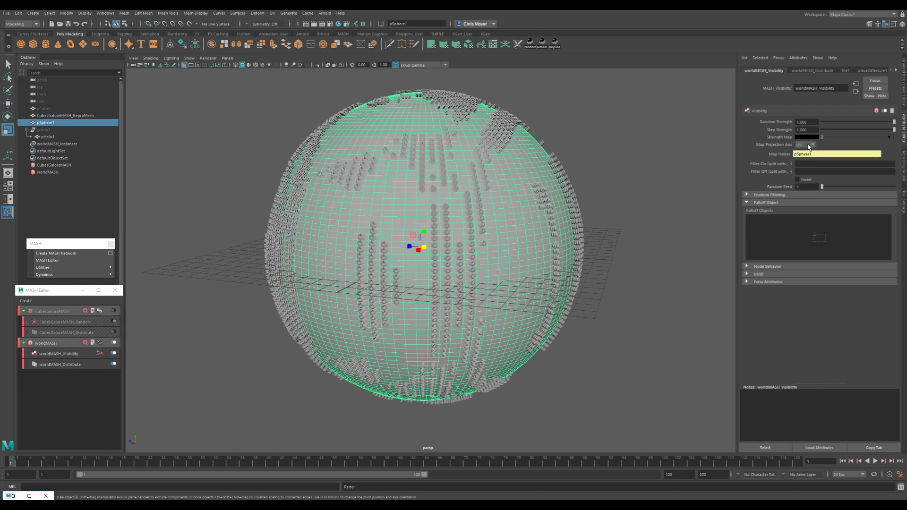
left_click_drag(721, 172, 513, 241, "alt")
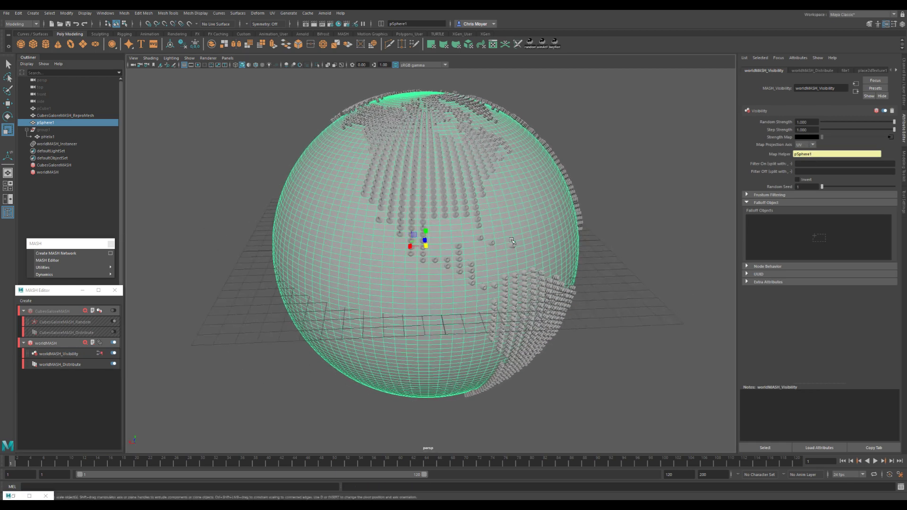
left_click_drag(517, 201, 479, 233, "alt")
left_click_drag(399, 214, 437, 223, "alt")
mouse_move(500, 207)
left_mouse_down("alt")
mouse_move(482, 213)
mouse_move(507, 215)
left_mouse_up("alt")
left_click(641, 194)
right_click_drag(641, 193, 418, 252, "alt")
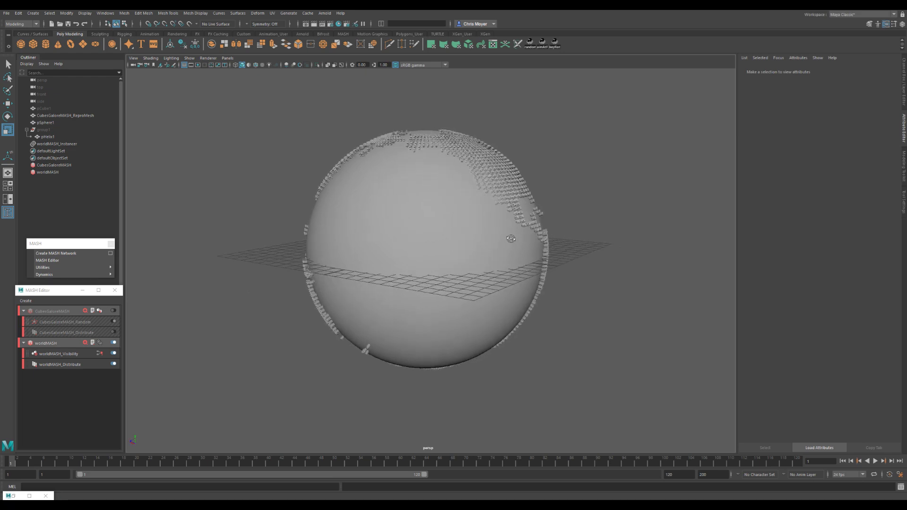
right_click_drag(459, 249, 465, 208, "alt")
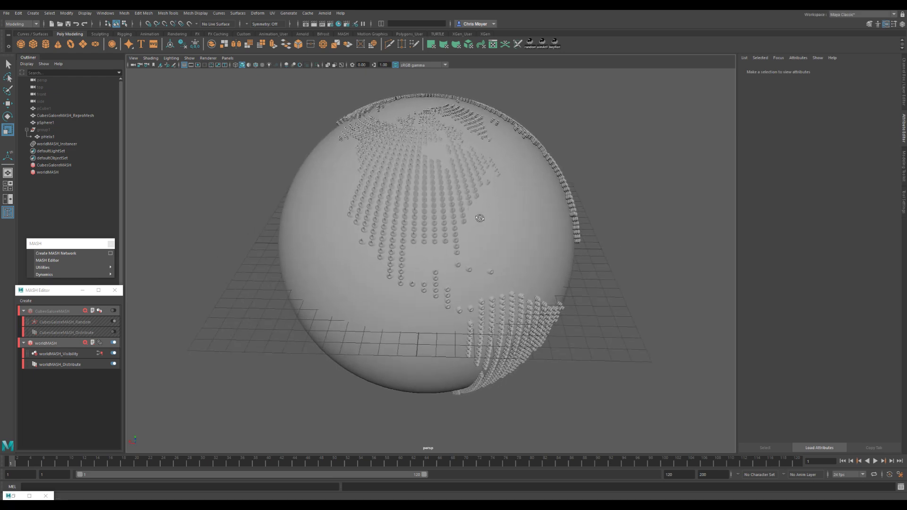
left_click_drag(480, 217, 392, 208, "alt")
left_click_drag(444, 251, 385, 265, "alt")
scroll(340, 259, "down", 3)
scroll(507, 228, "up", 3)
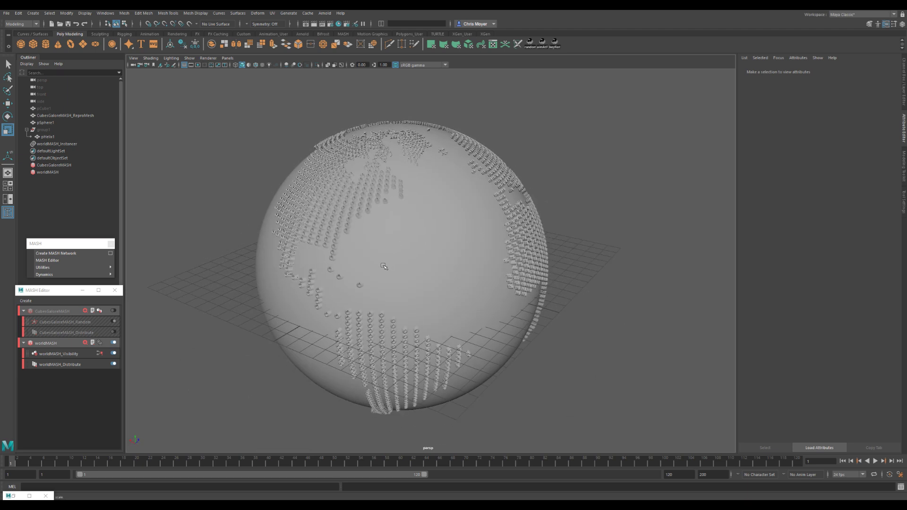
- Test worldMASH_Visibility's Step Strength slider, then return it to 1.000
left_click(47, 343)
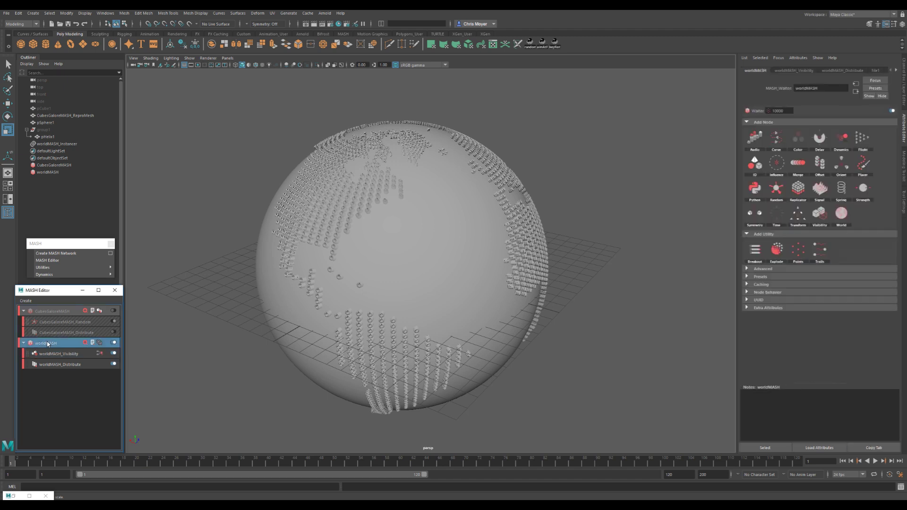
left_click(788, 70)
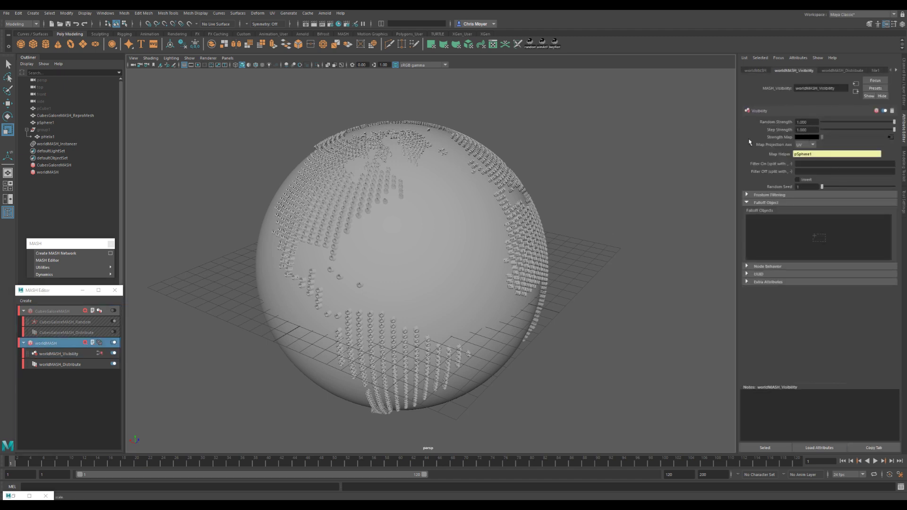
left_click_drag(867, 133, 879, 129)
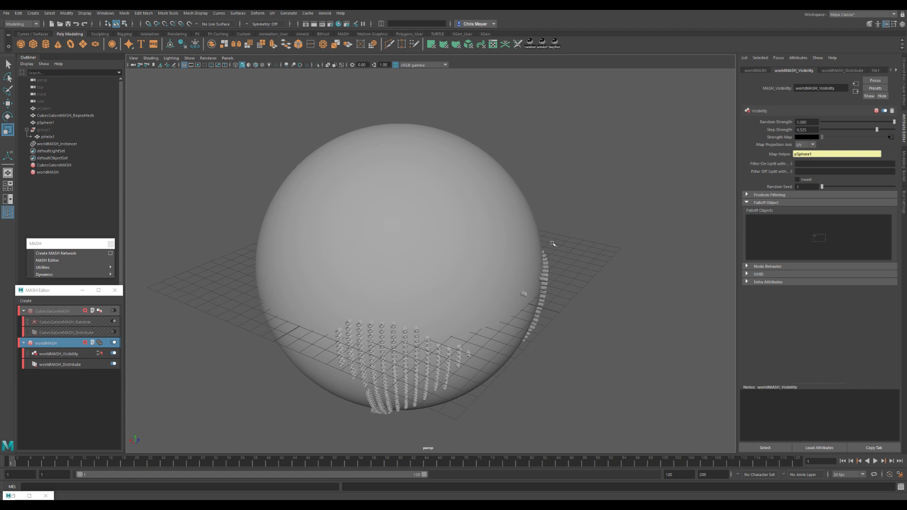
left_click_drag(553, 243, 472, 227, "alt")
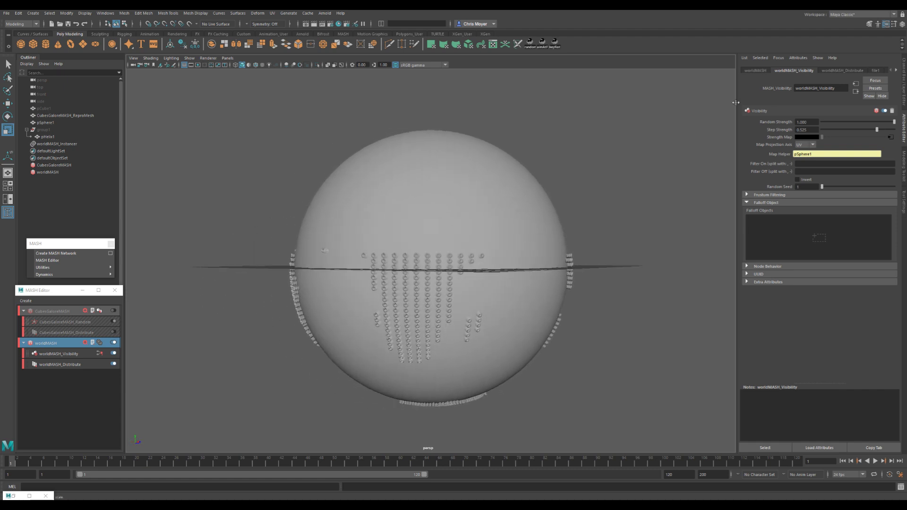
left_click_drag(615, 215, 708, 175, "alt")
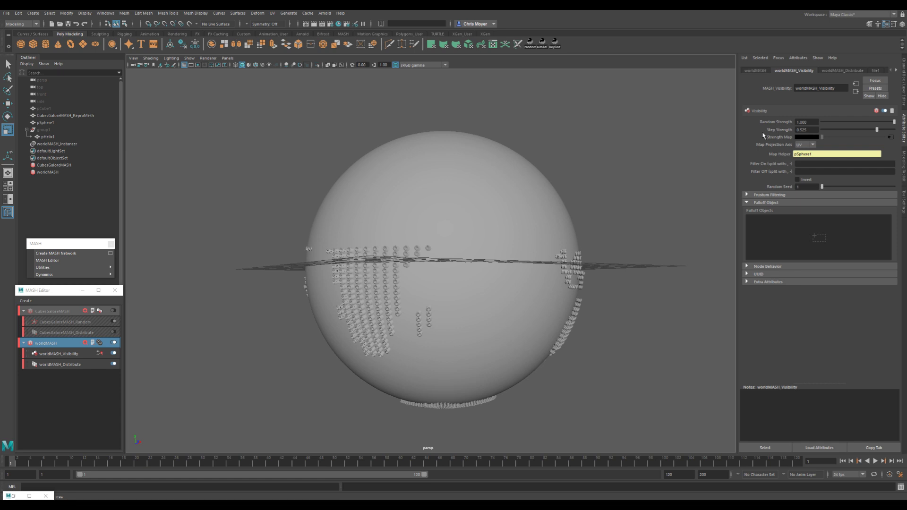
left_click_drag(471, 239, 438, 252, "alt")
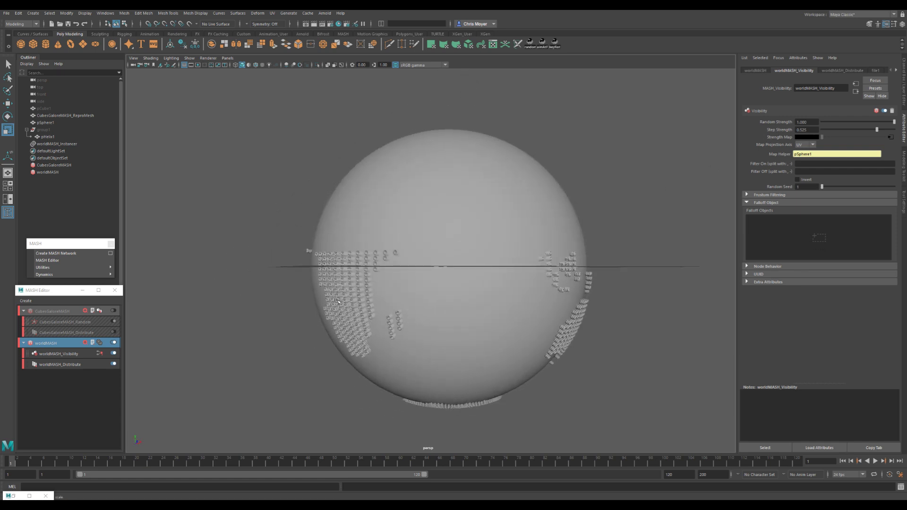
left_click_drag(874, 134, 829, 138)
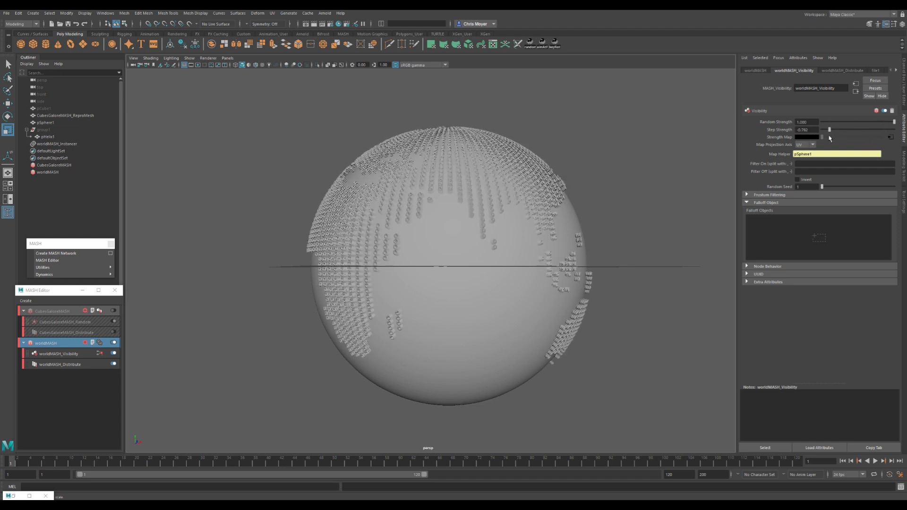
left_click_drag(885, 136, 904, 134)
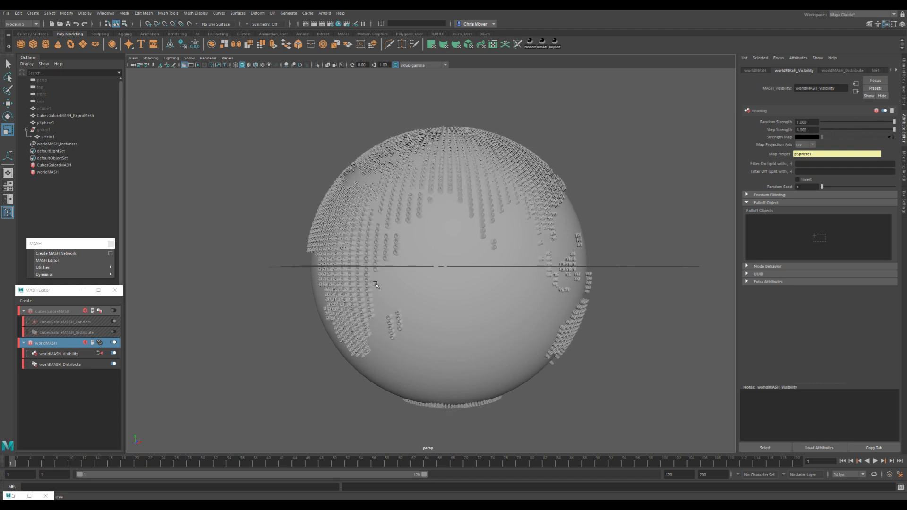
left_click_drag(405, 289, 437, 377, "alt")
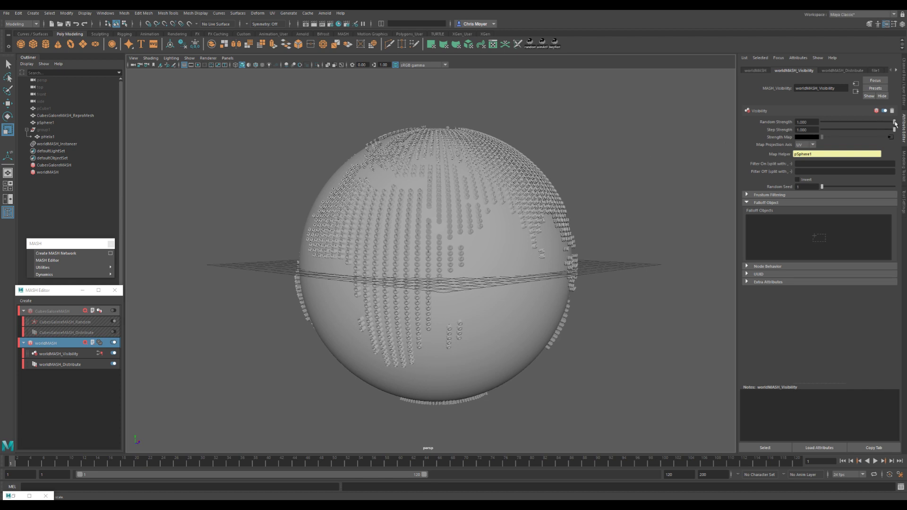
- Try several Random Strength values, leaving it at 0.767 to thin the continent instances
mouse_move(867, 123)
left_mouse_down()
mouse_move(850, 124)
mouse_move(858, 123)
left_mouse_up()
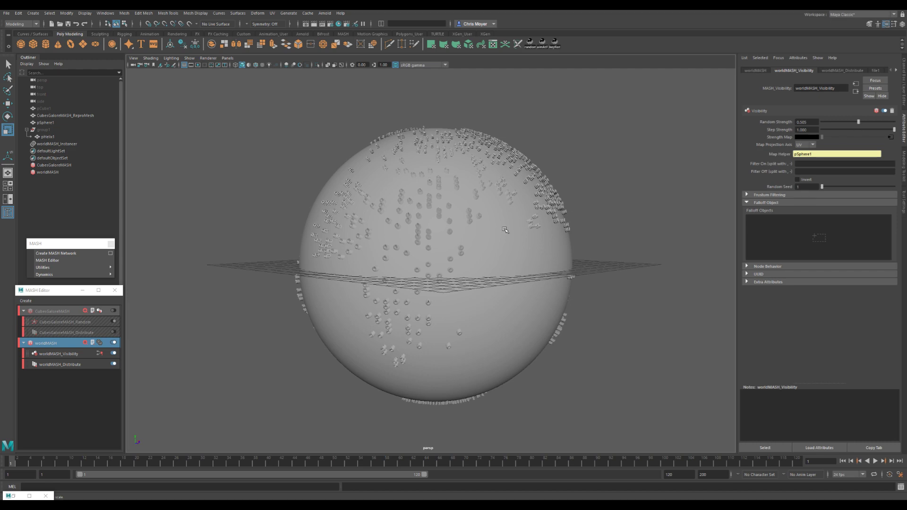
left_click_drag(505, 230, 497, 260, "alt")
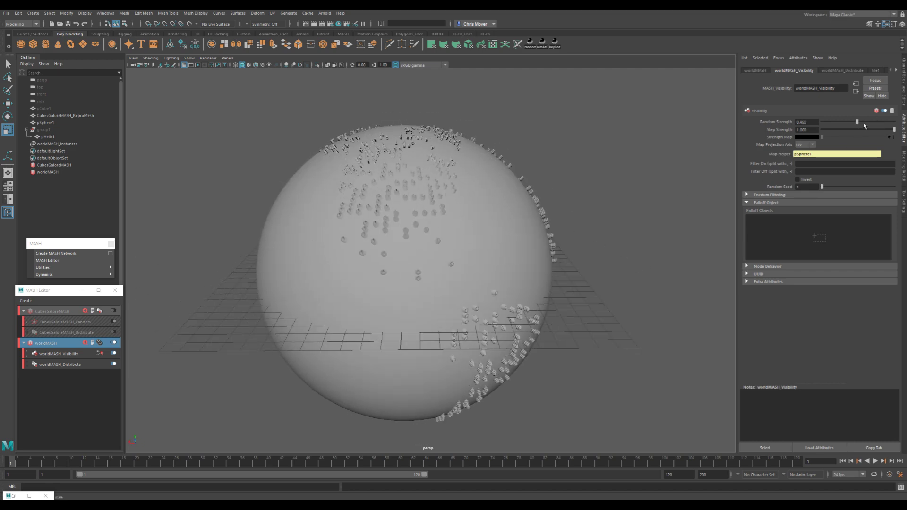
left_click_drag(864, 126, 894, 124)
left_click_drag(436, 236, 520, 255, "alt")
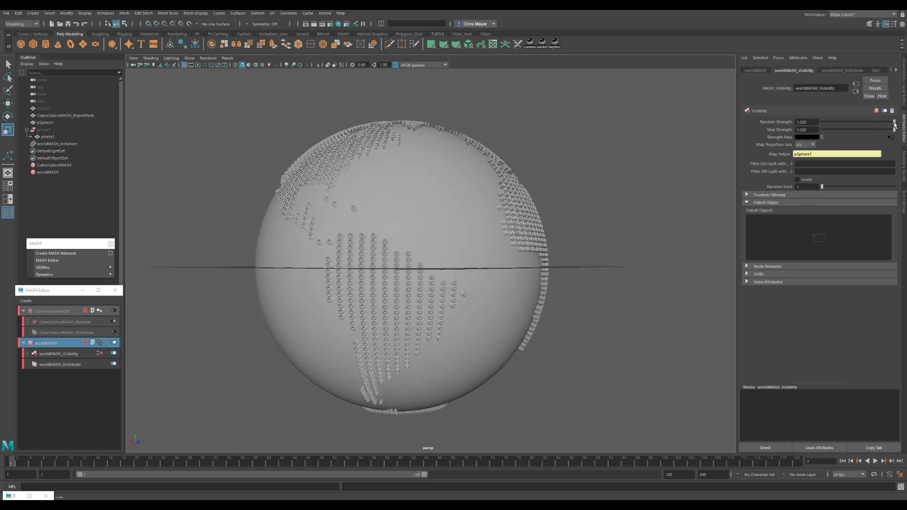
left_click(851, 123)
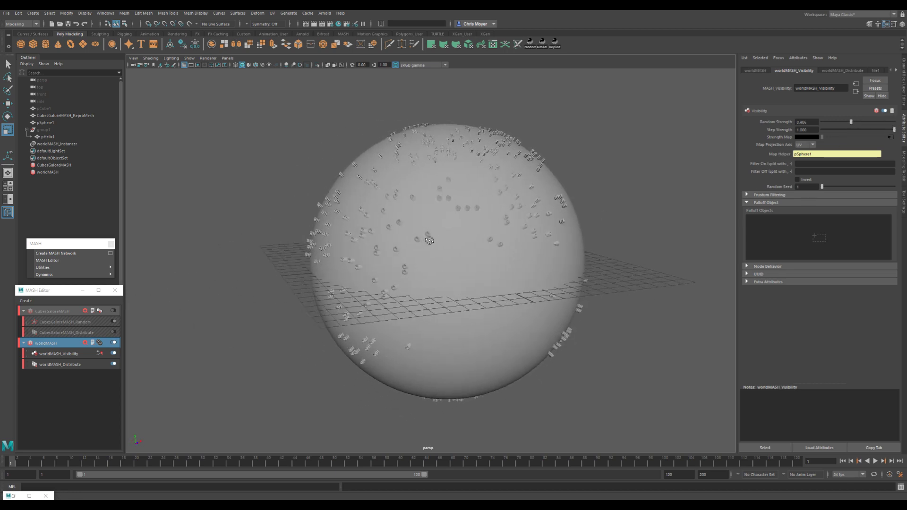
left_click(865, 123)
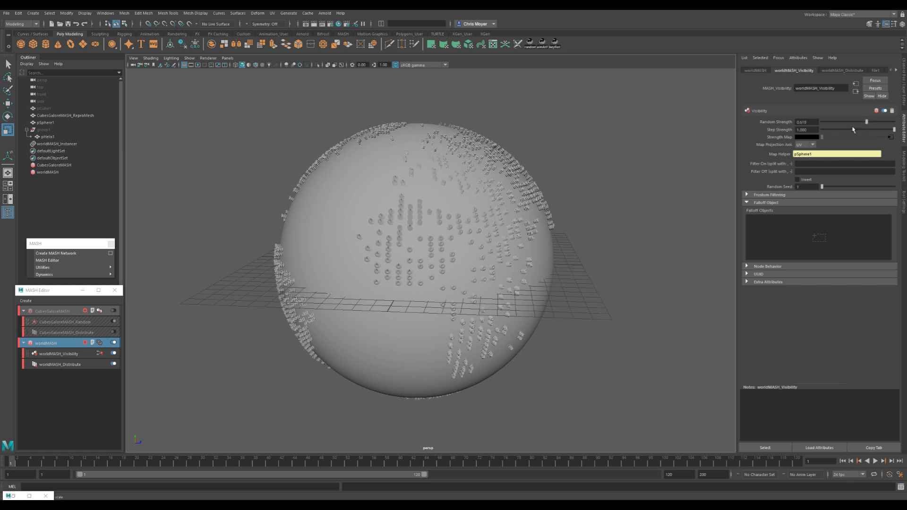
left_click_drag(472, 189, 445, 245, "alt")
left_click_drag(868, 125, 904, 122)
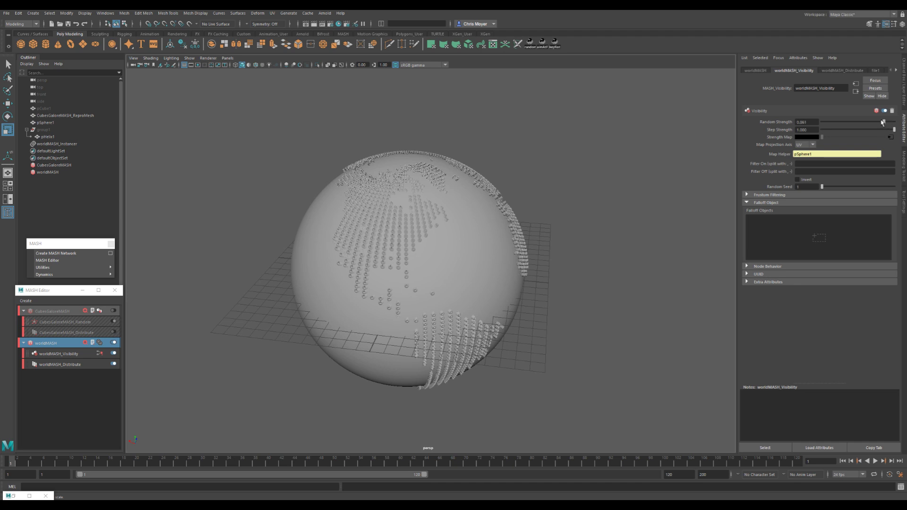
left_click_drag(436, 263, 445, 251, "alt")
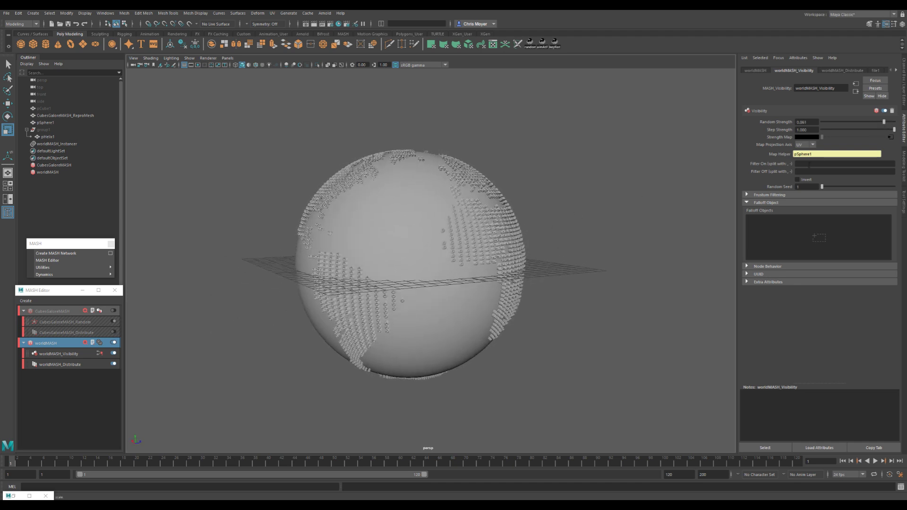
left_click_drag(885, 123, 877, 123)
- Change the Map Projection Axis from UV to Y
left_click(809, 145)
left_click(809, 155)
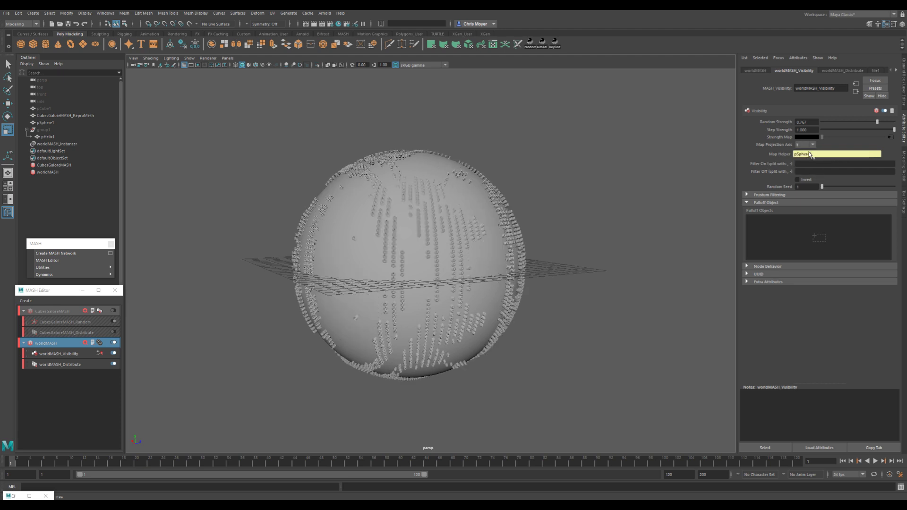
left_click(812, 144)
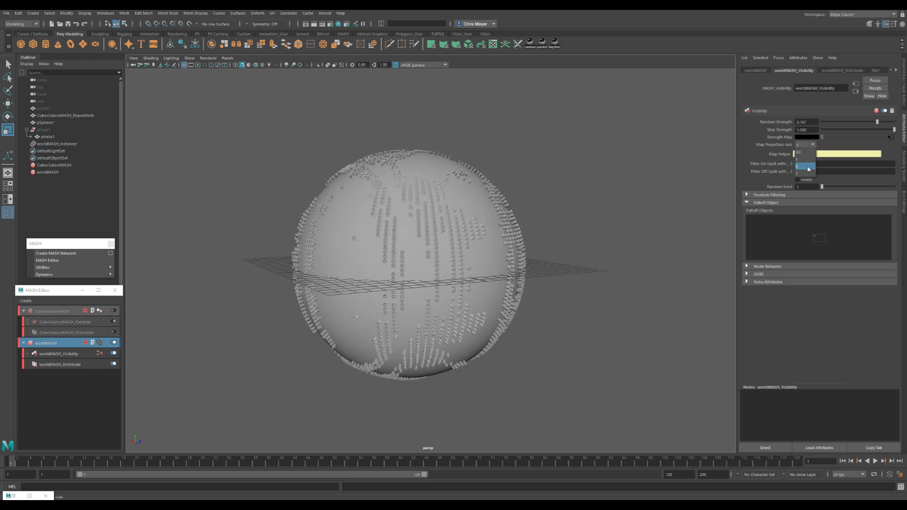
- Try the X projection axis, then return Map Projection Axis to UV and orbit to check the continents
left_click(805, 152)
mouse_move(487, 250)
left_mouse_down("alt")
mouse_move(542, 242)
mouse_move(490, 253)
left_mouse_up("alt")
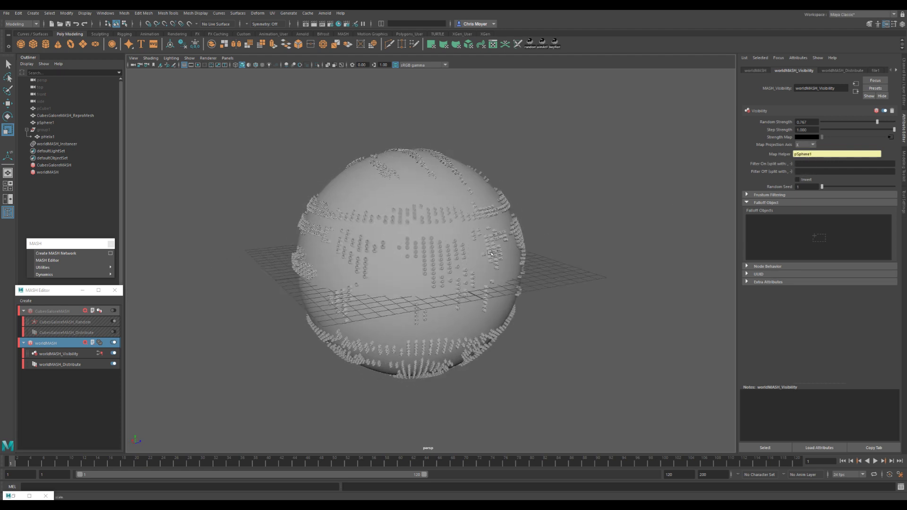
left_click(807, 144)
left_click(805, 174)
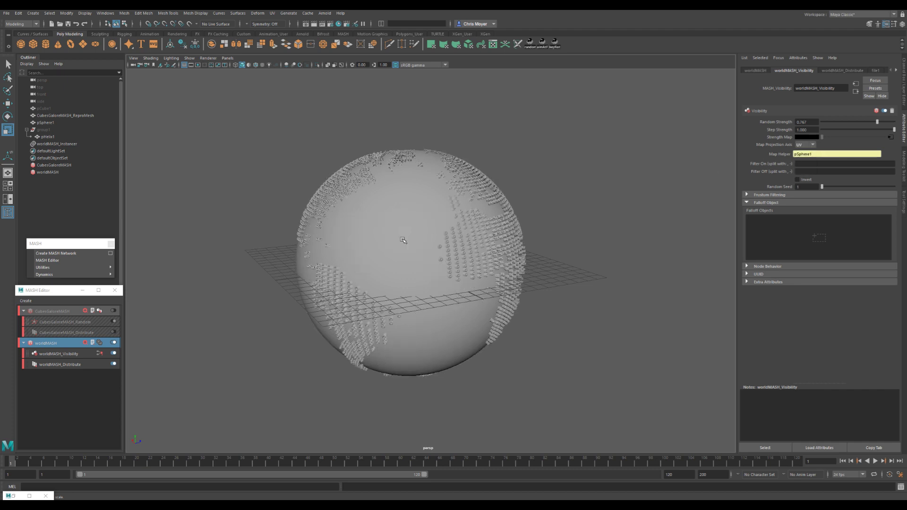
left_click_drag(397, 267, 529, 234, "alt")
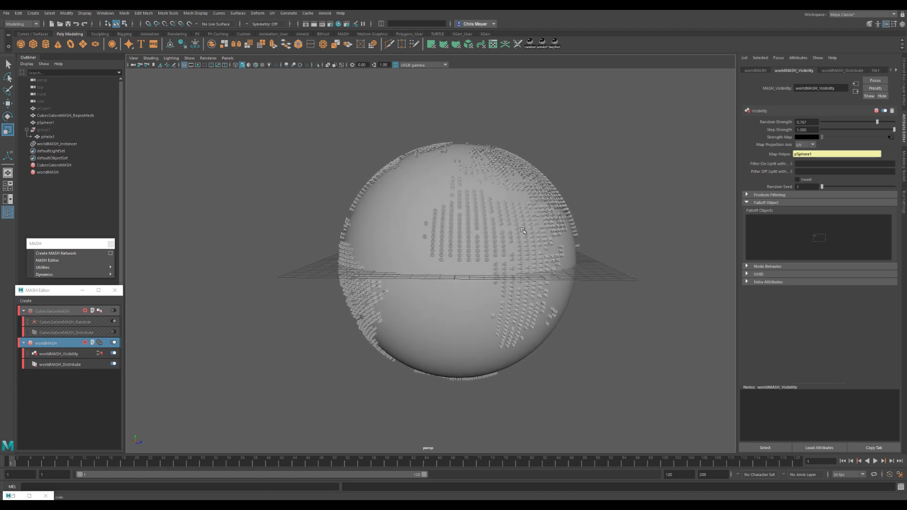
- Add a falloff object to the Visibility node and enlarge it around the globe
right_click(774, 236)
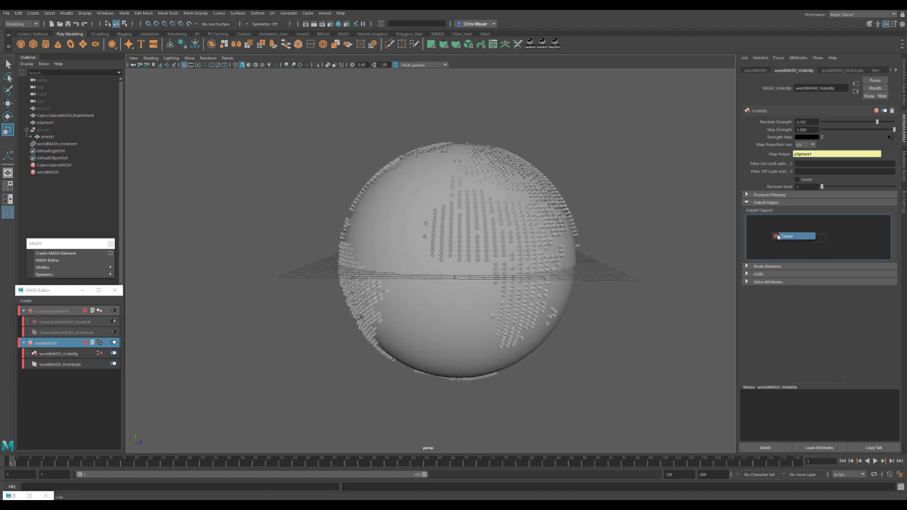
left_click(784, 237)
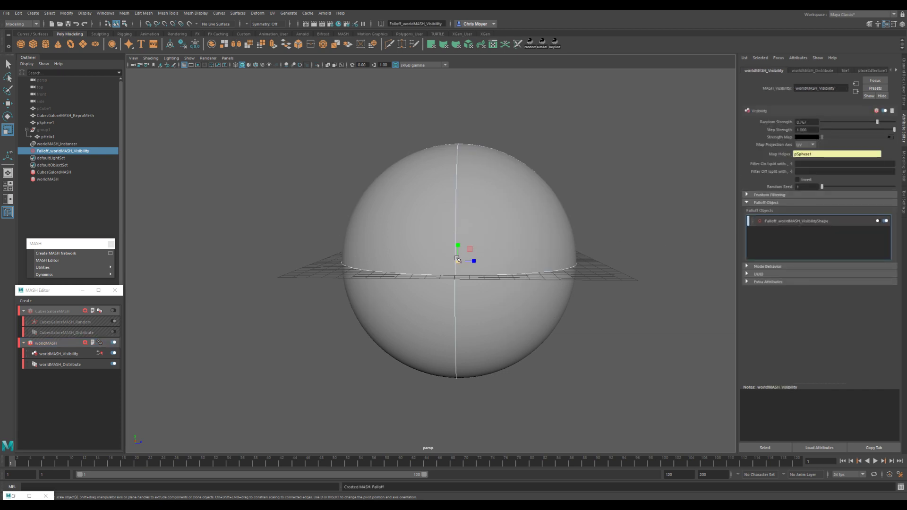
middle_click_drag(436, 266, 438, 266)
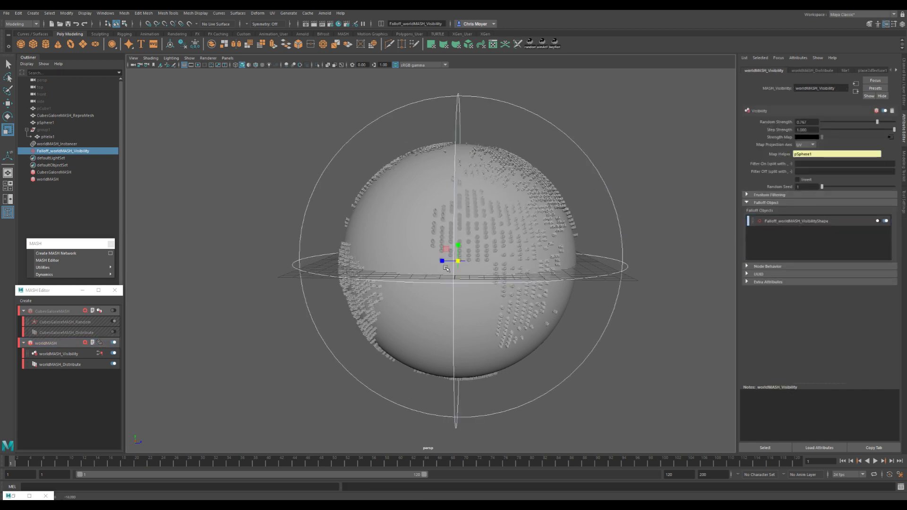
- Orbit around the sphere to inspect it, then delete the falloff object from the Outliner
key("w")
left_click_drag(470, 273, 399, 280, "alt")
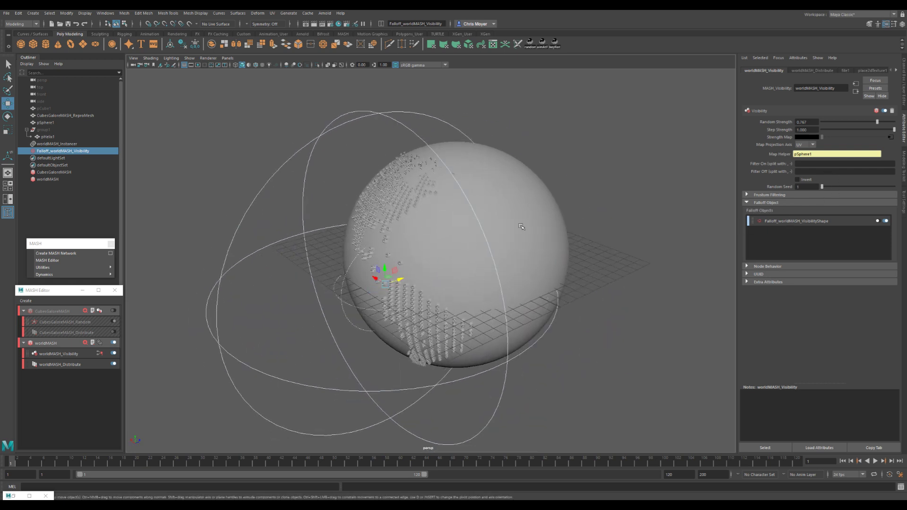
left_click_drag(363, 299, 458, 269, "alt")
left_click(273, 142)
key("Delete")
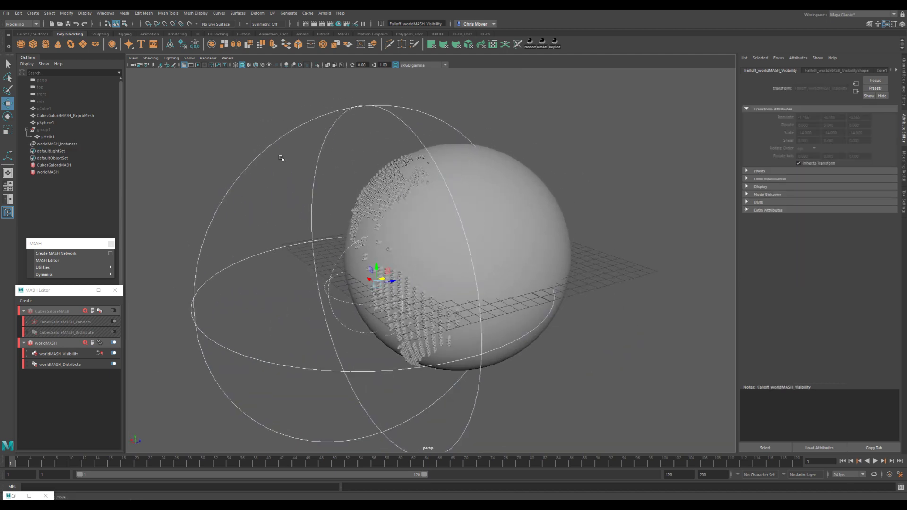
- Select the instanced continent cubes and bring up their aiStandardSurface material attributes
left_click(68, 354)
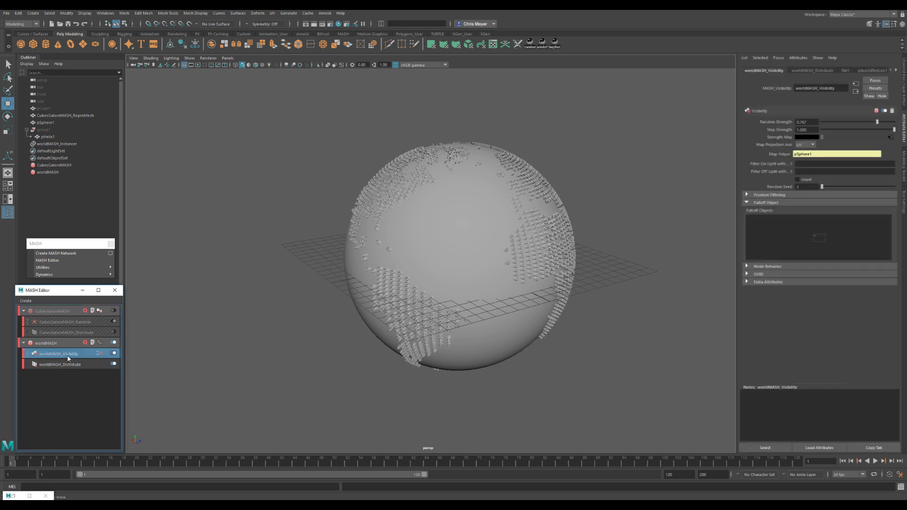
scroll(458, 306, "up", 5)
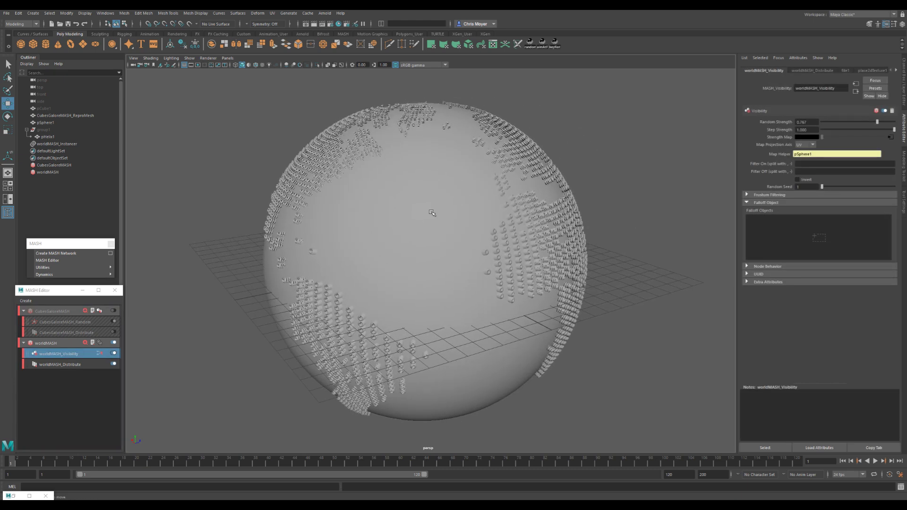
left_click(47, 136)
right_click_drag(277, 129, 345, 376)
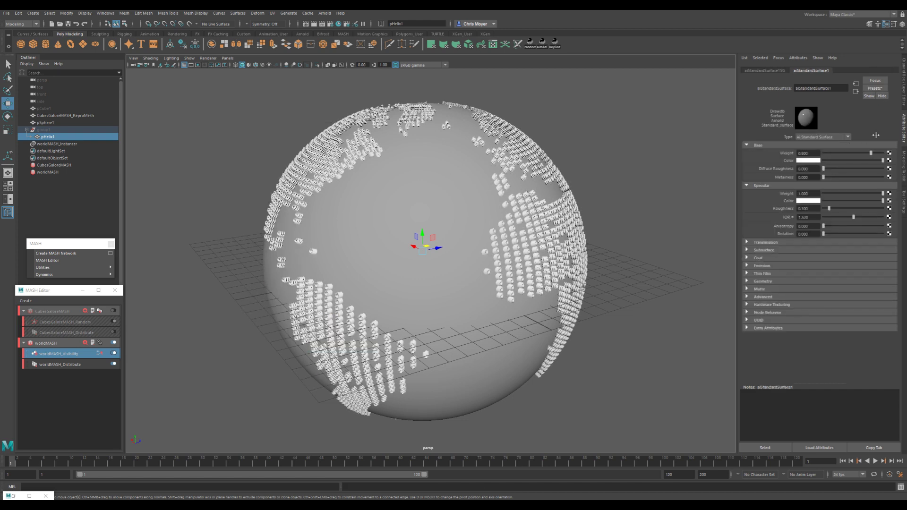
- Replace the material with the Incandescent_Bulb preset, then select group1
left_click(874, 88)
mouse_move(852, 196)
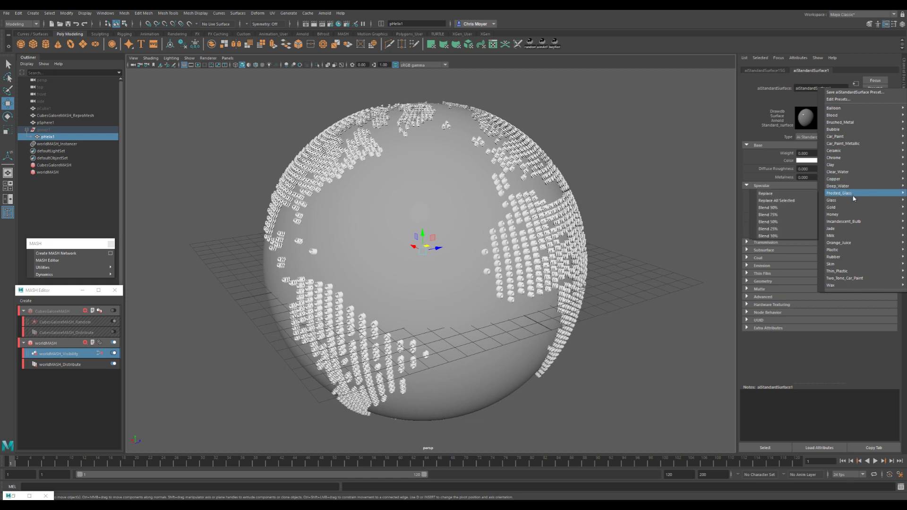
mouse_move(852, 225)
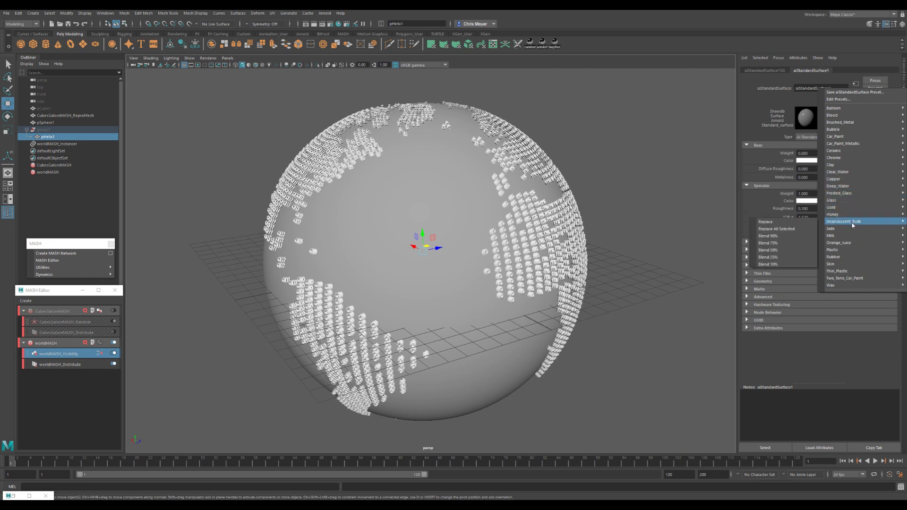
left_click(775, 221)
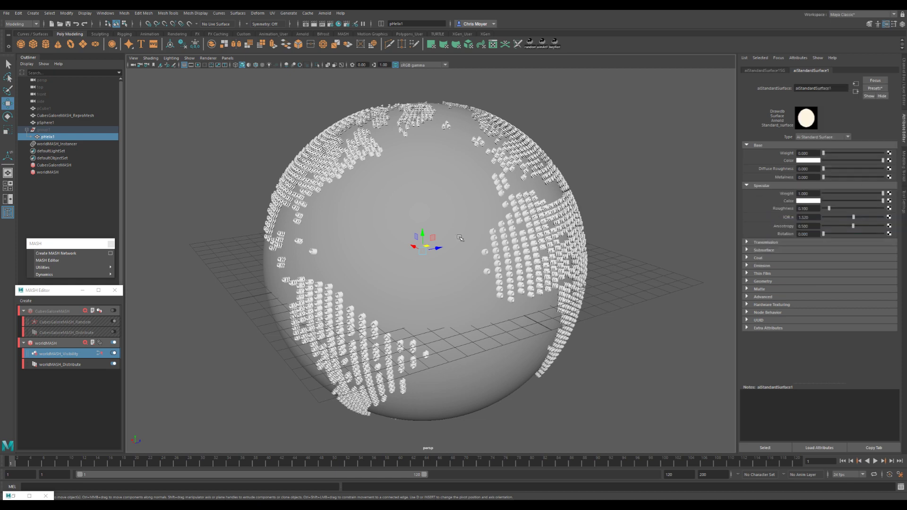
scroll(450, 192, "up", 1)
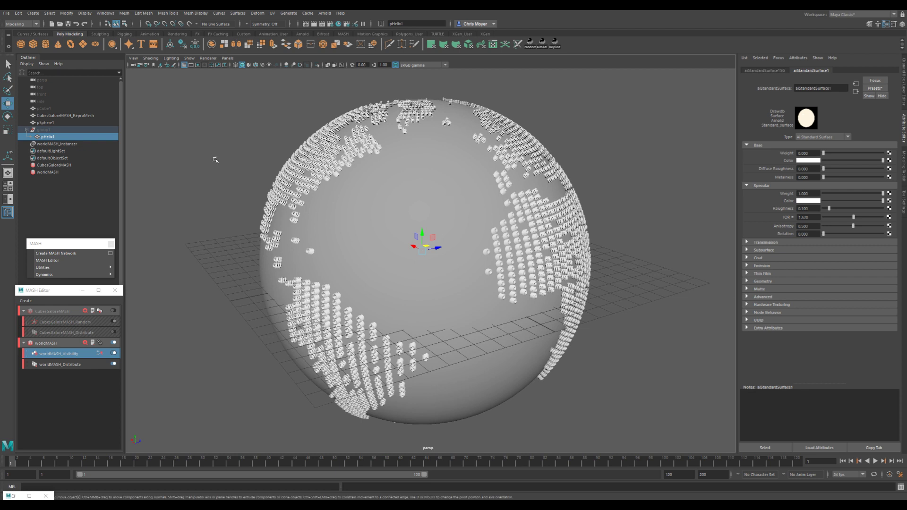
left_click(48, 129)
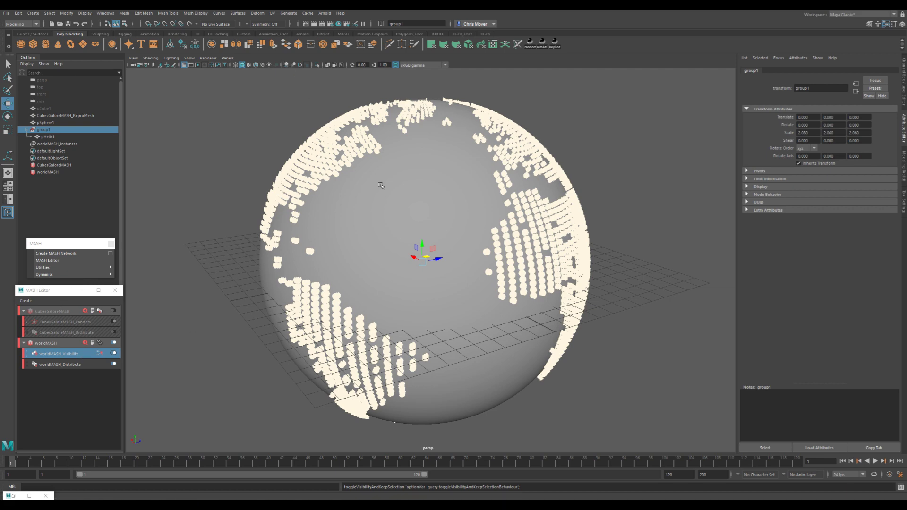
- Enable the resolution gate, open Arnold RenderView, and add a Physical Sky light
left_click(204, 65)
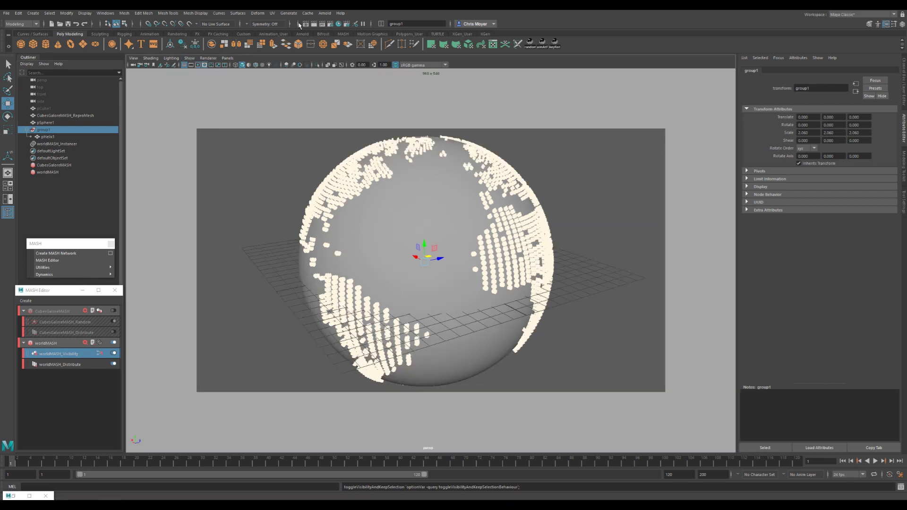
left_click(325, 13)
left_click(344, 33)
left_click(325, 13)
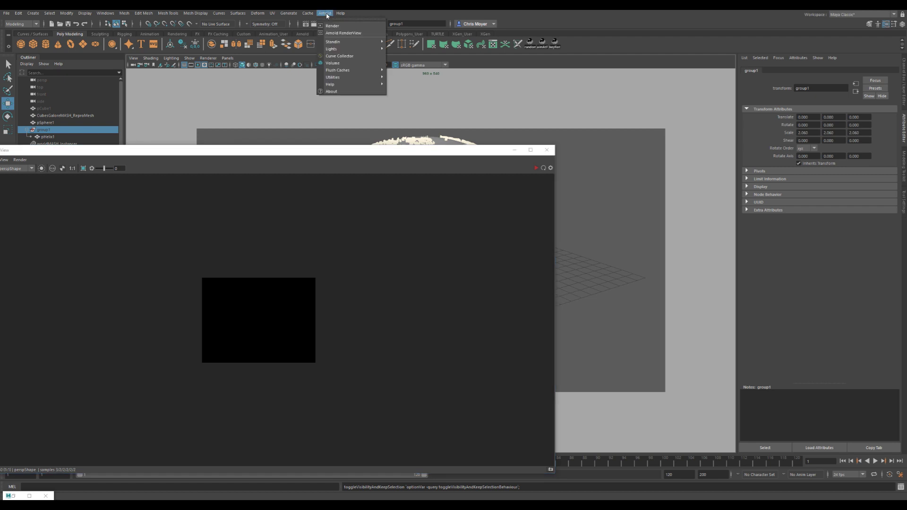
mouse_move(350, 49)
left_click(407, 90)
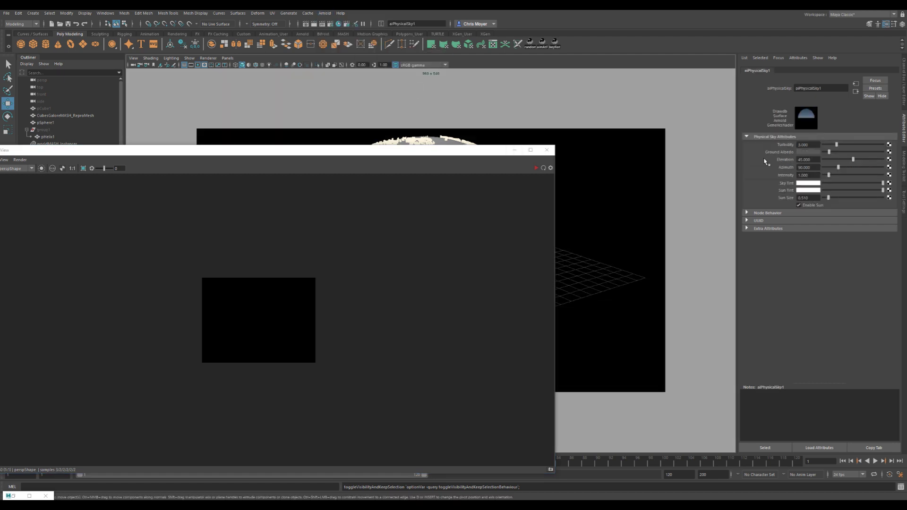
left_click_drag(180, 151, 249, 216)
- Set the sky dome light's Samples to 4 and Intensity to 0.5, then start the render
left_click(107, 151)
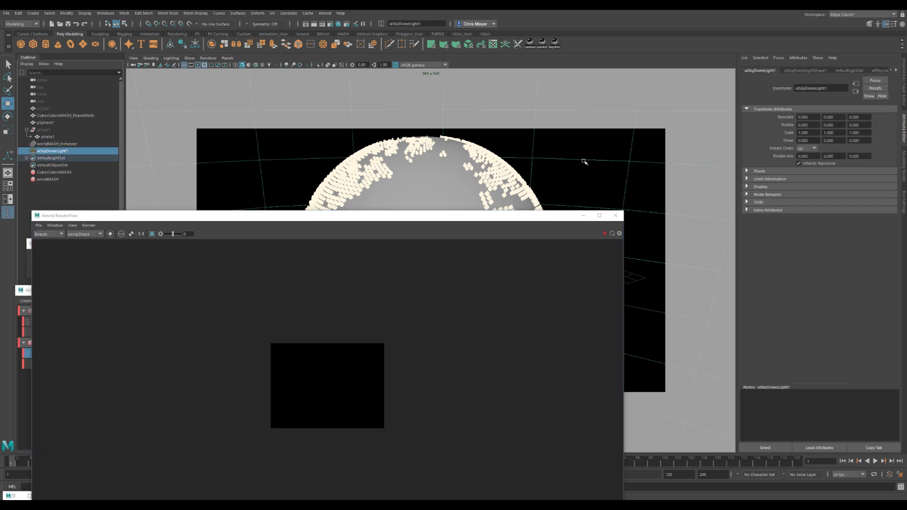
left_click(824, 71)
left_click(810, 209)
type("4")
key("Return")
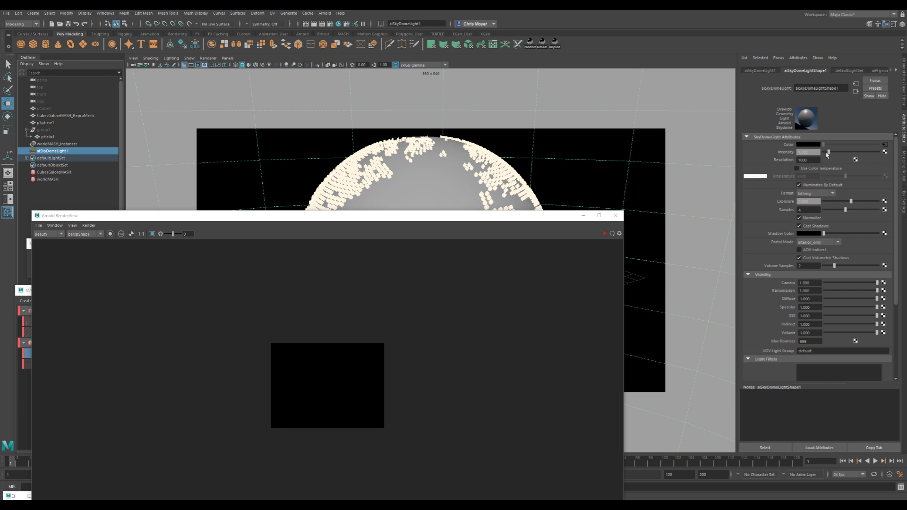
left_click(807, 152)
type("0.5")
key("Return")
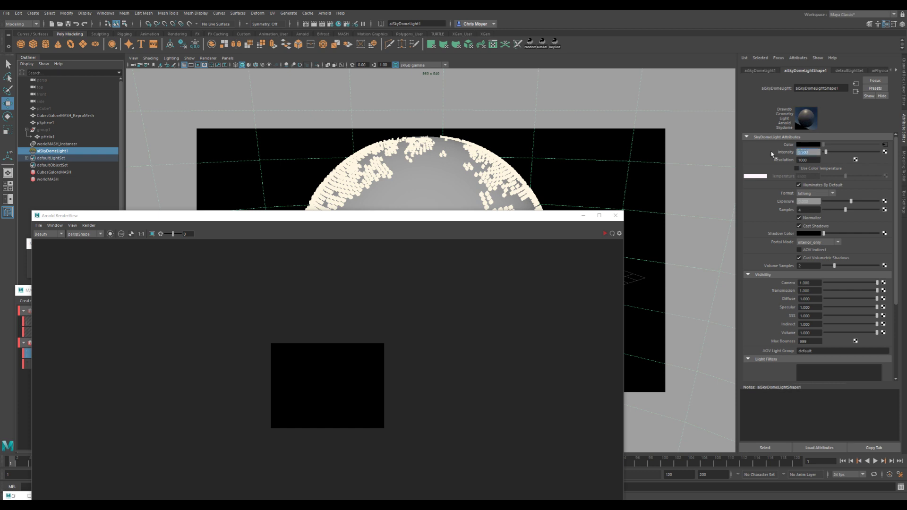
left_click(605, 233)
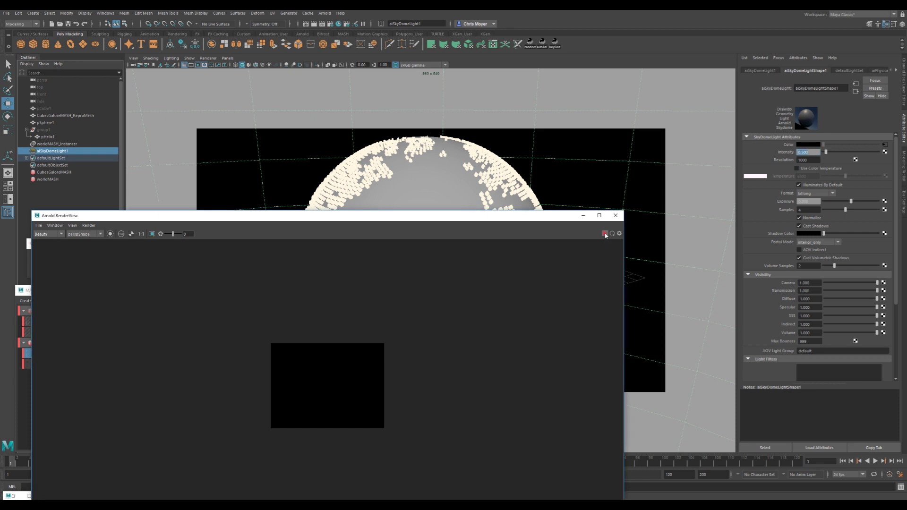
- Drag the sky dome intensity interactively, orbit the globe, and move the RenderView window aside
left_click_drag(433, 220, 474, 222)
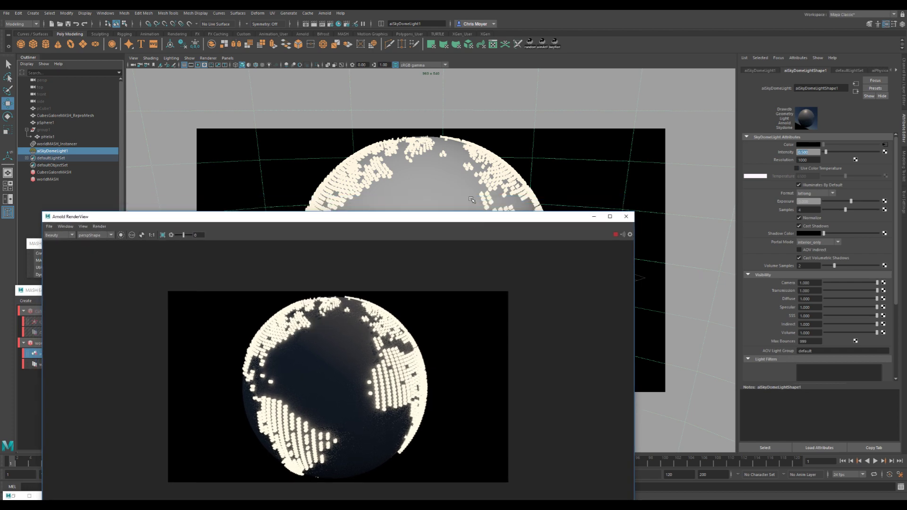
middle_click_drag(471, 199, 480, 167)
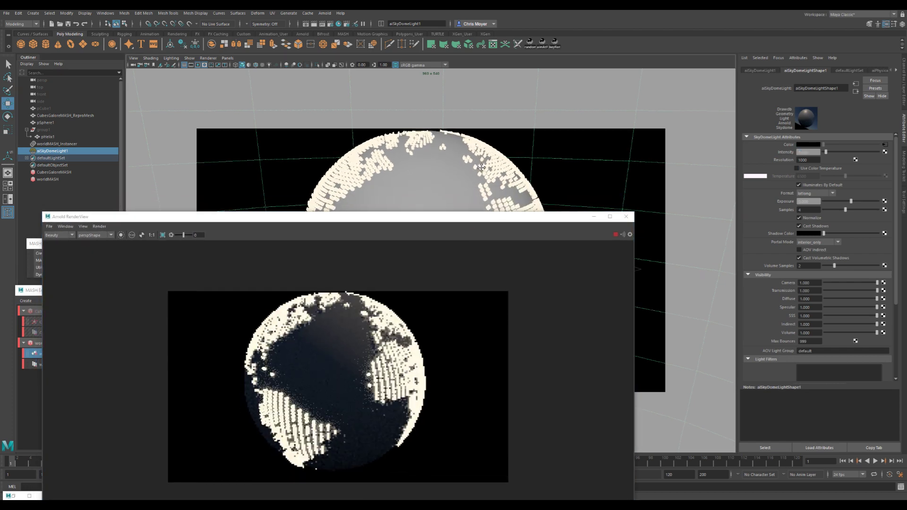
left_click_drag(481, 167, 456, 187, "alt")
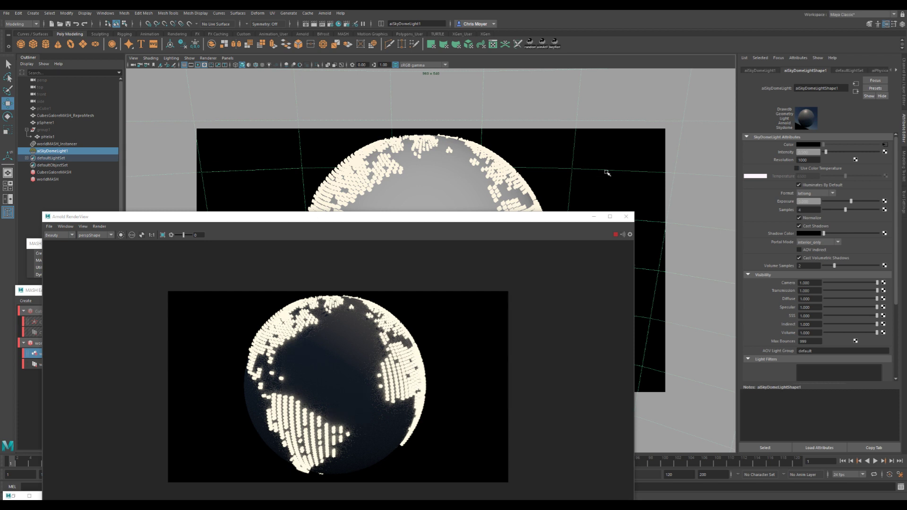
left_click_drag(418, 218, 517, 162)
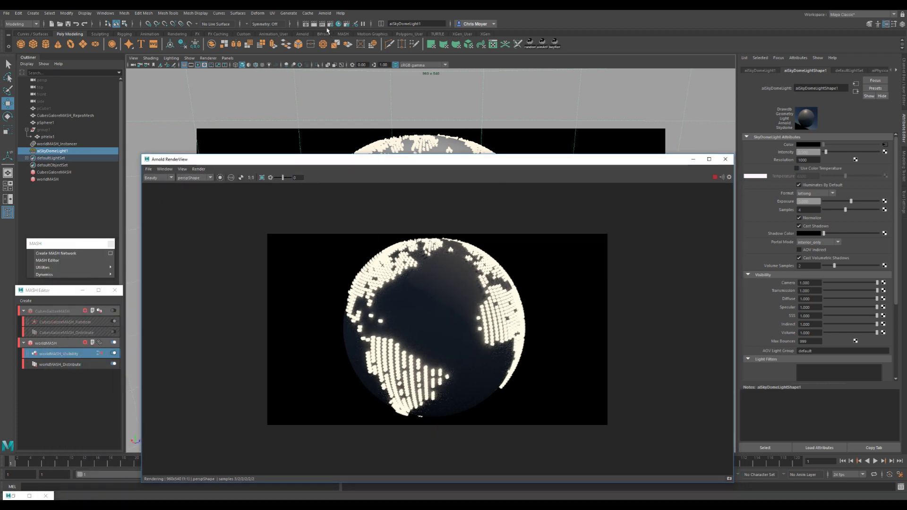
left_click(337, 24)
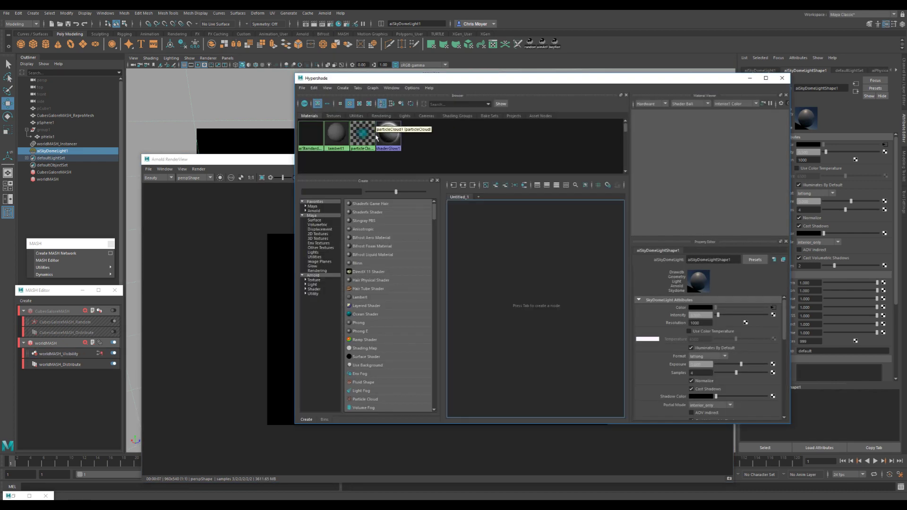
- Select shaderGlow1 and rearrange the Hypershade and RenderView windows so the globe render is visible
left_click(388, 135)
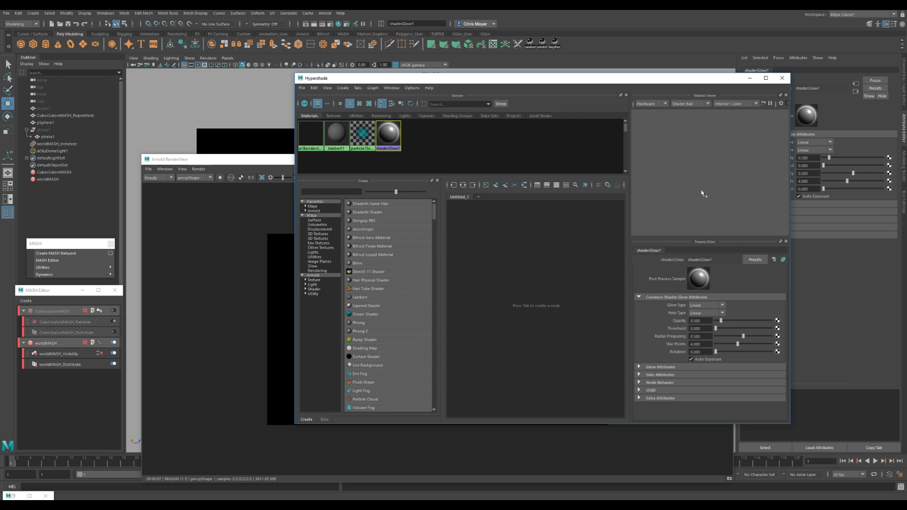
left_click_drag(625, 84, 716, 70)
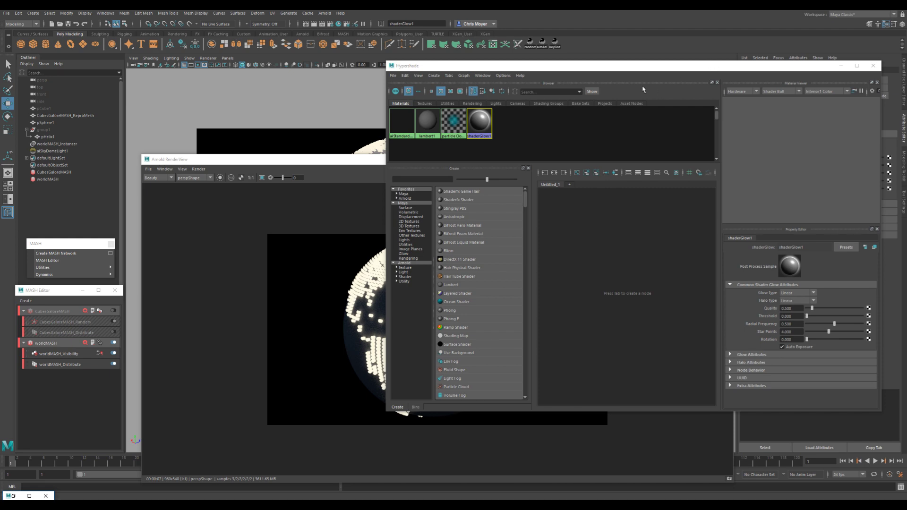
left_click_drag(611, 68, 553, 60)
left_click_drag(265, 159, 107, 105)
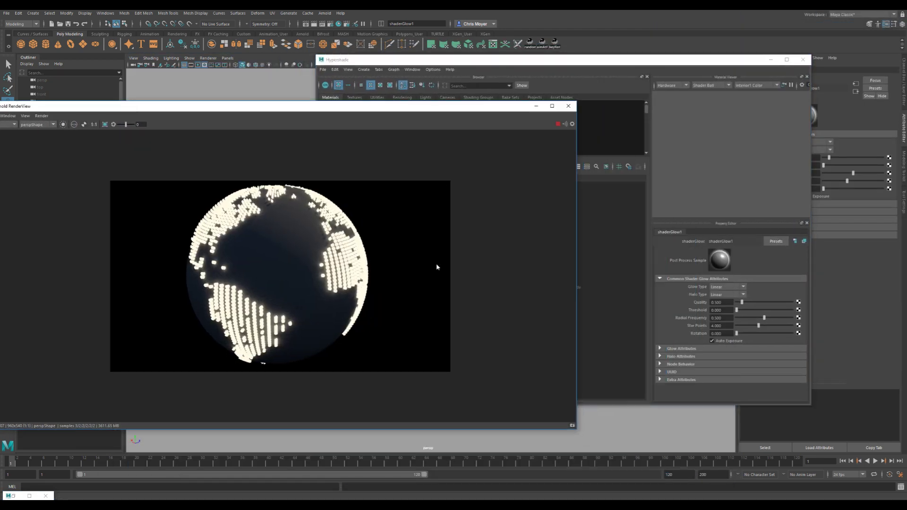
left_click_drag(576, 430, 329, 335)
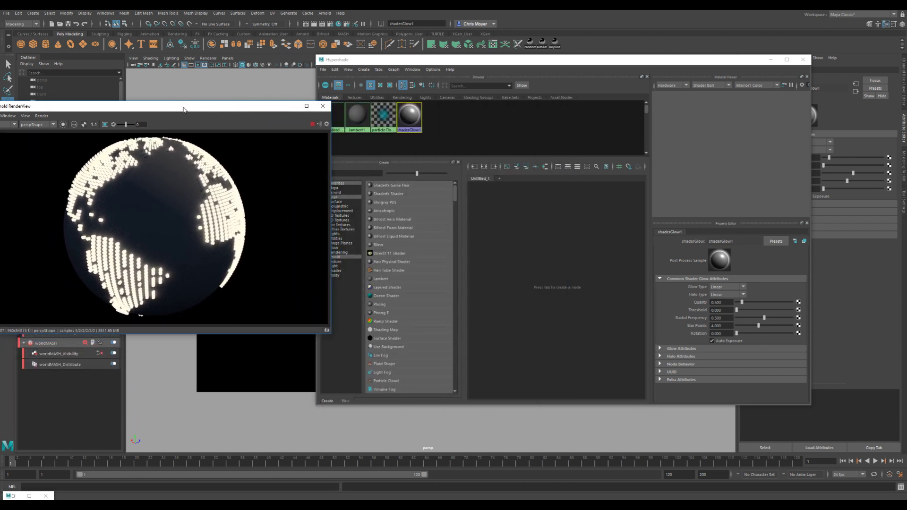
left_click_drag(183, 109, 200, 104)
left_click(410, 118)
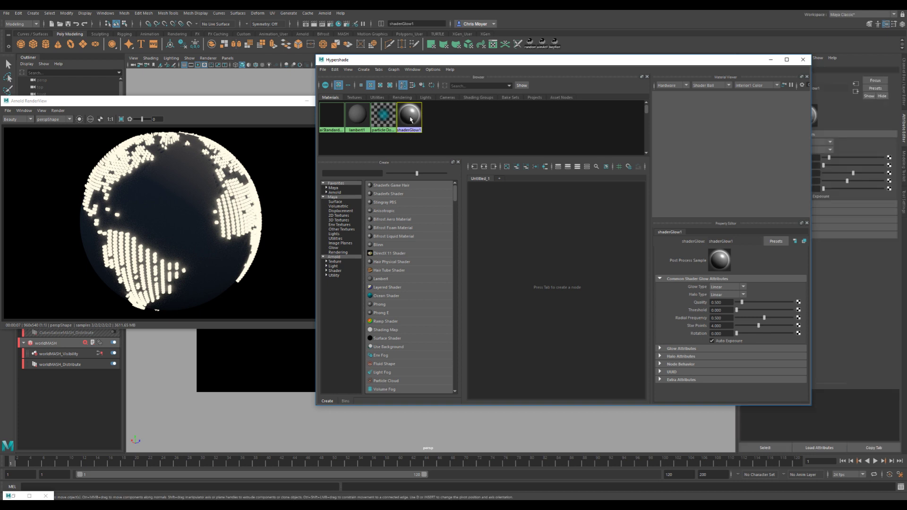
- Try Exponential glow and halo types, then settle on Linear for glow, halo and falloff
left_click(725, 287)
left_click(728, 309)
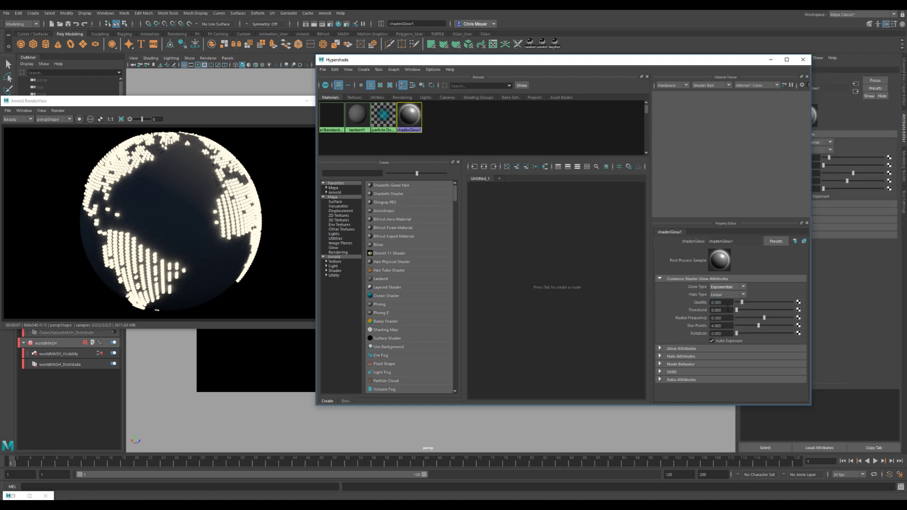
left_click(733, 286)
left_click(722, 302)
left_click(732, 294)
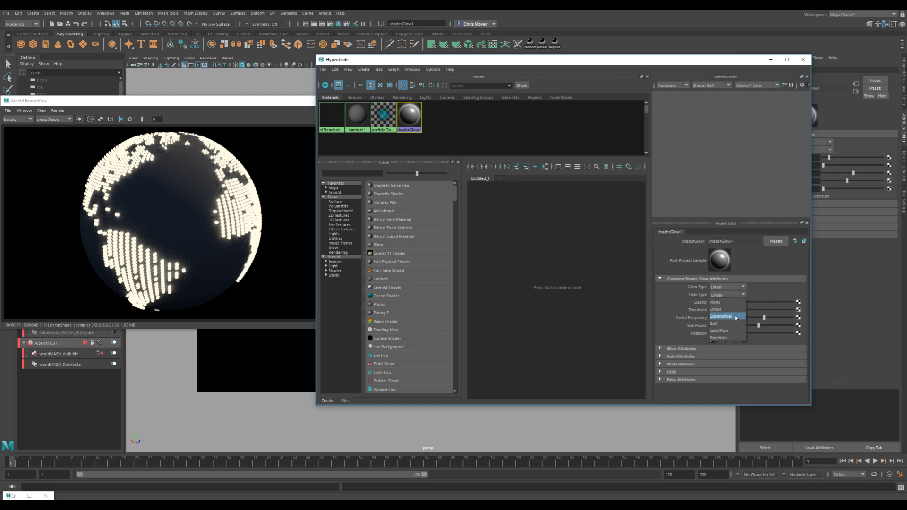
left_click(735, 317)
left_click(727, 294)
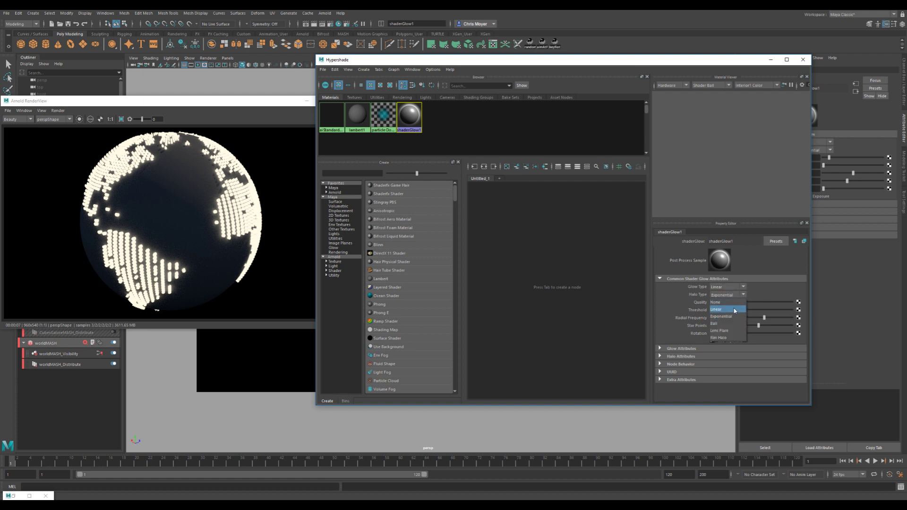
left_click(737, 302)
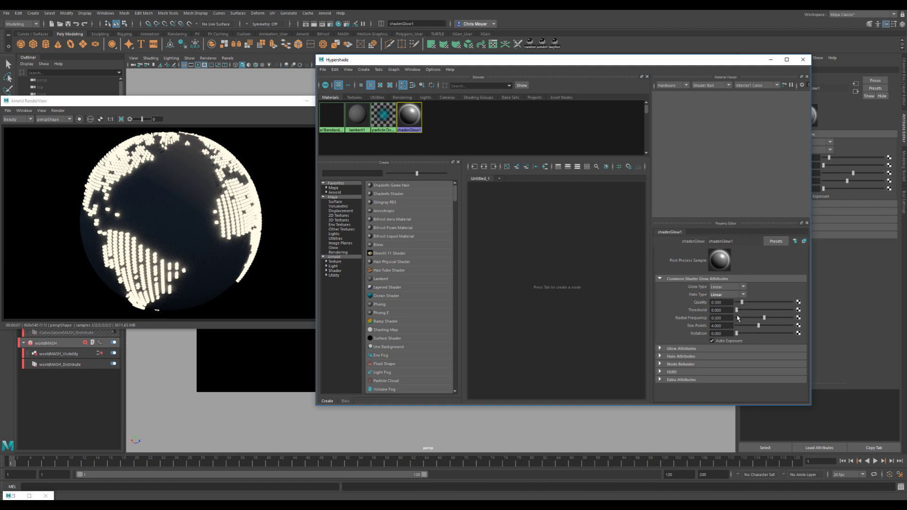
- Expand Glow Attributes to adjust Glow Intensity, then minimize Hypershade
left_click(674, 349)
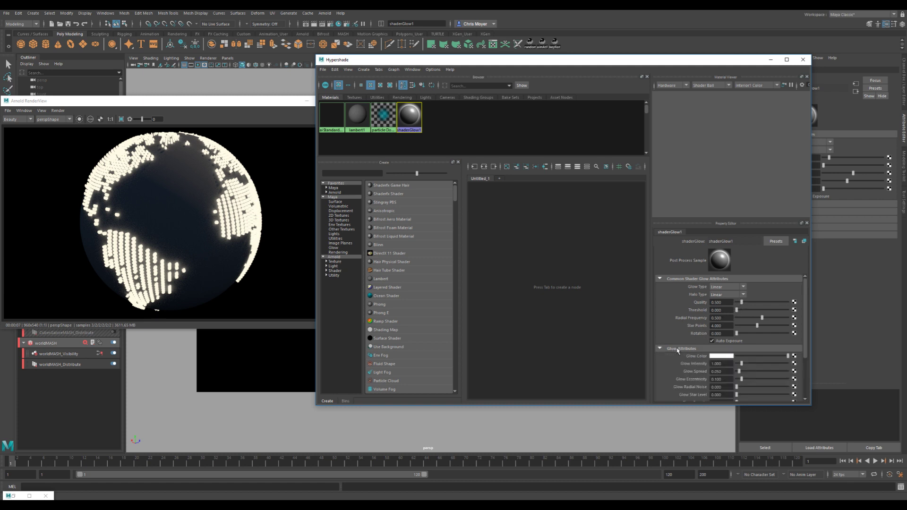
scroll(695, 336, "down", 3)
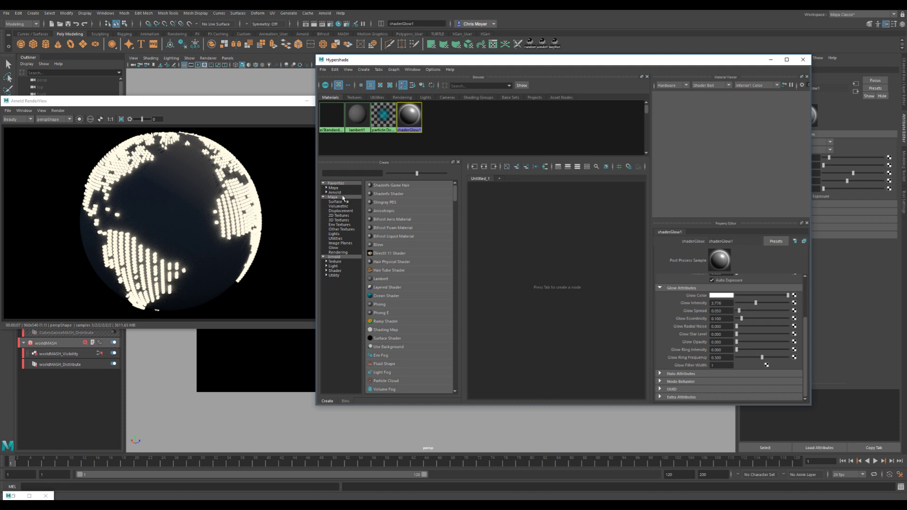
left_click(214, 105)
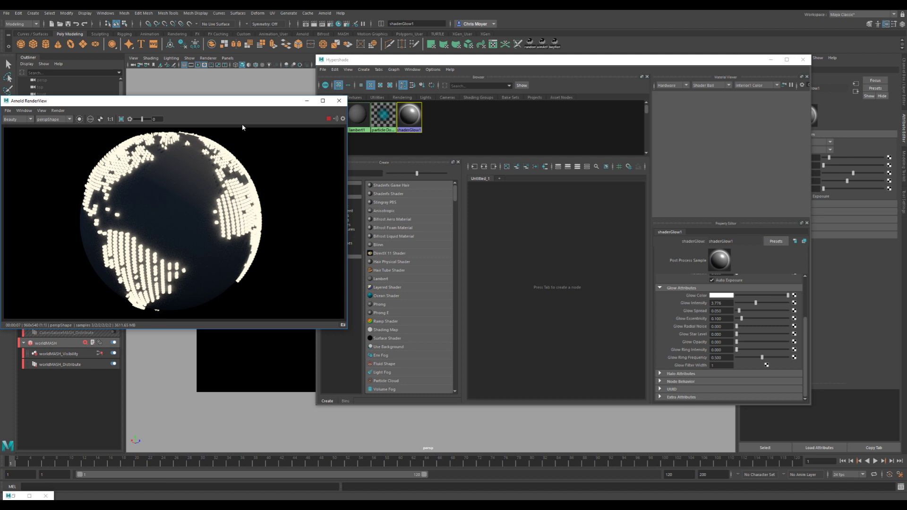
left_click(669, 302)
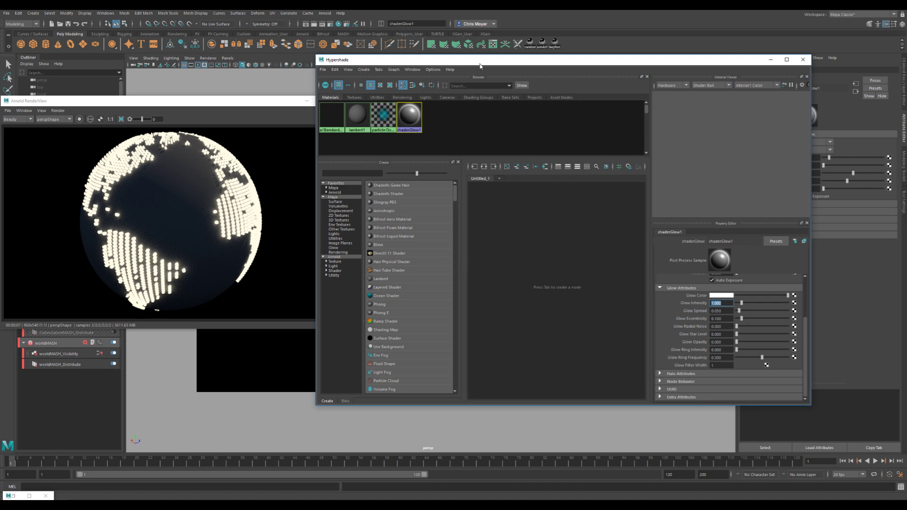
left_click(770, 59)
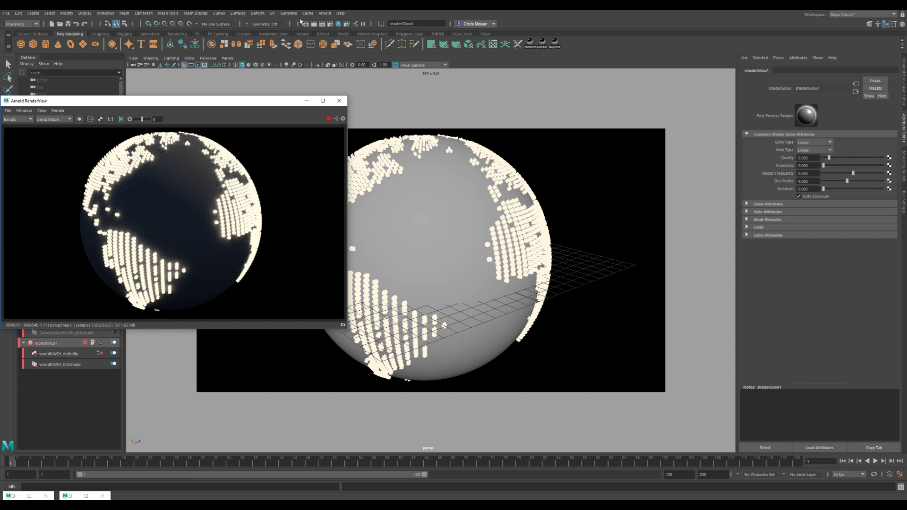
- Close the RenderView and set the render resolution to the HD_1080 preset (1920 x 1080)
left_click(338, 101)
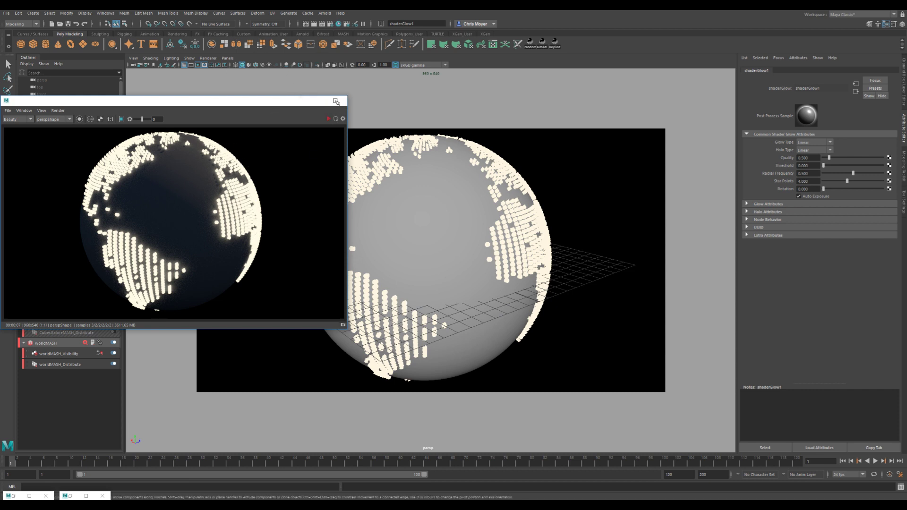
left_click(330, 24)
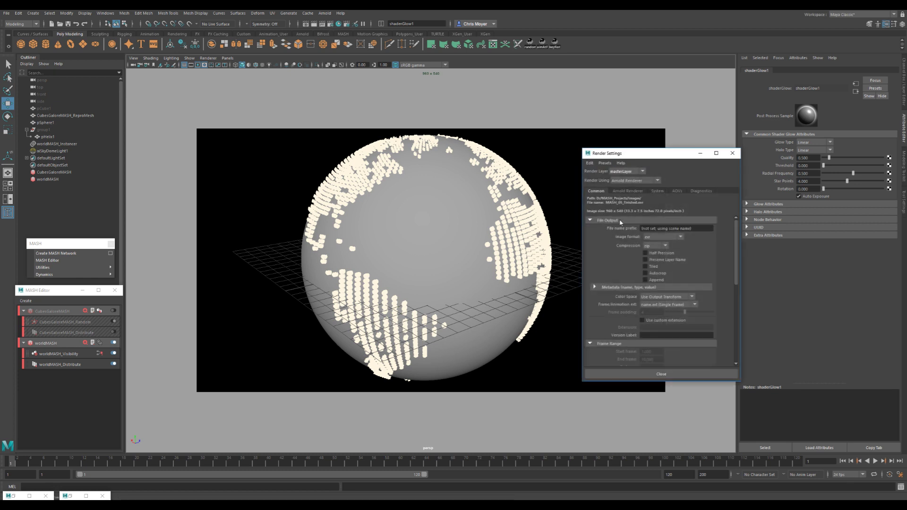
scroll(645, 273, "down", 5)
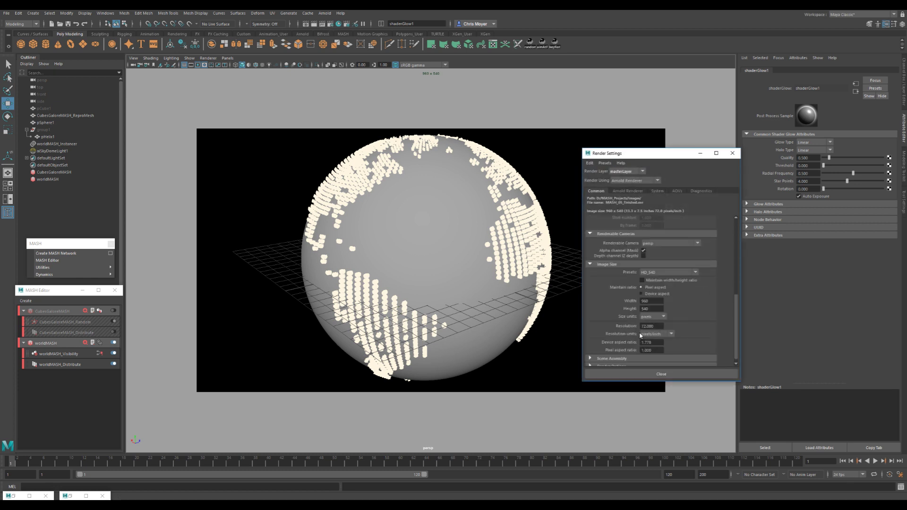
left_click(681, 273)
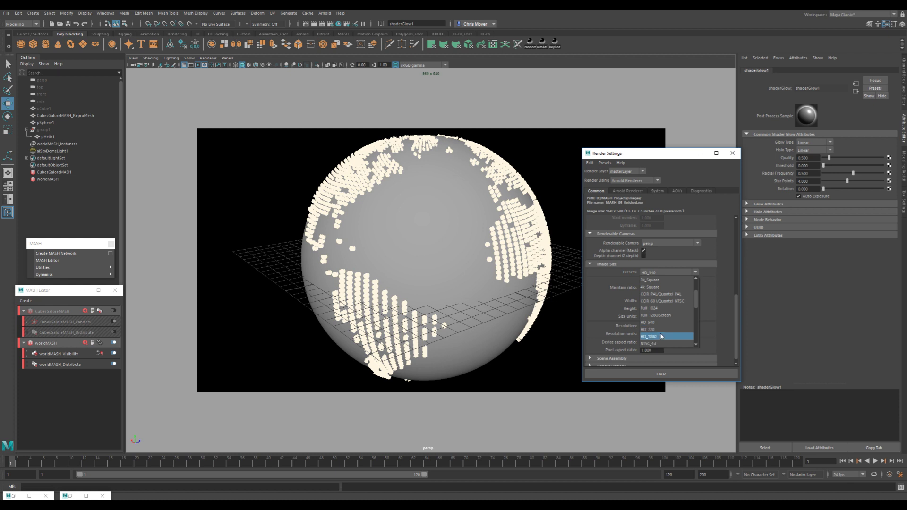
left_click(661, 336)
left_click(653, 373)
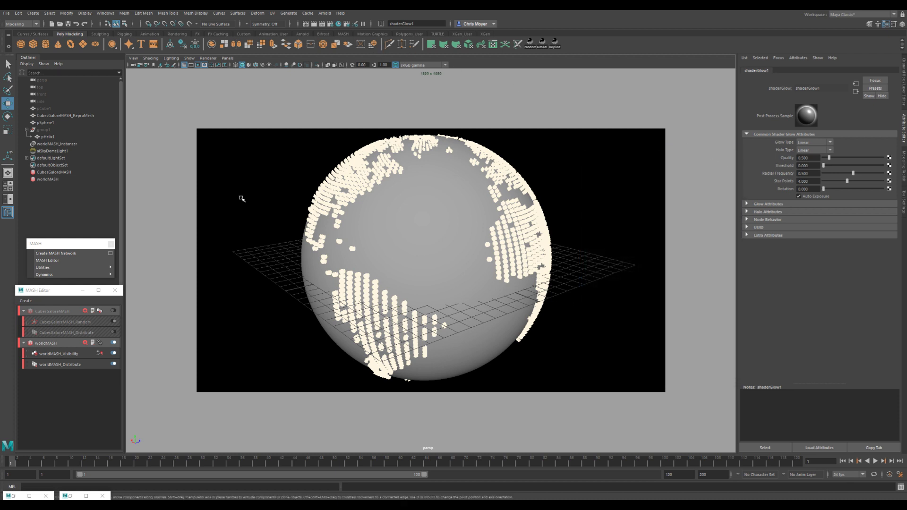
left_click(27, 158)
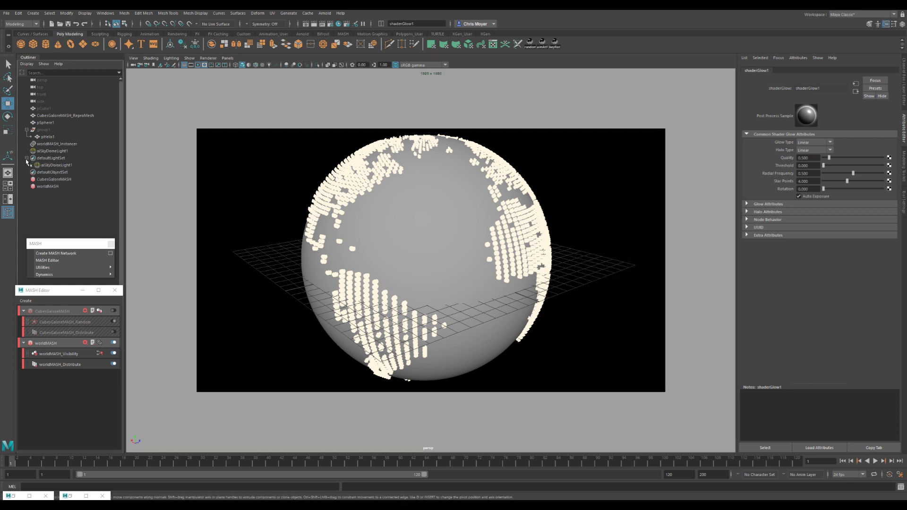
- Select aiSkyDomeLight1, then defaultLightSet, and bring the camera close on the globe's upper continents
left_click(49, 165)
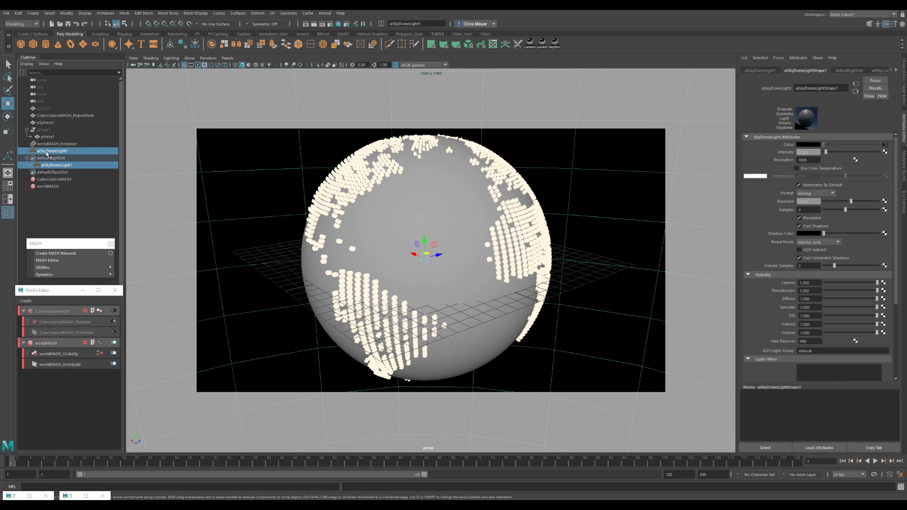
left_click(45, 158)
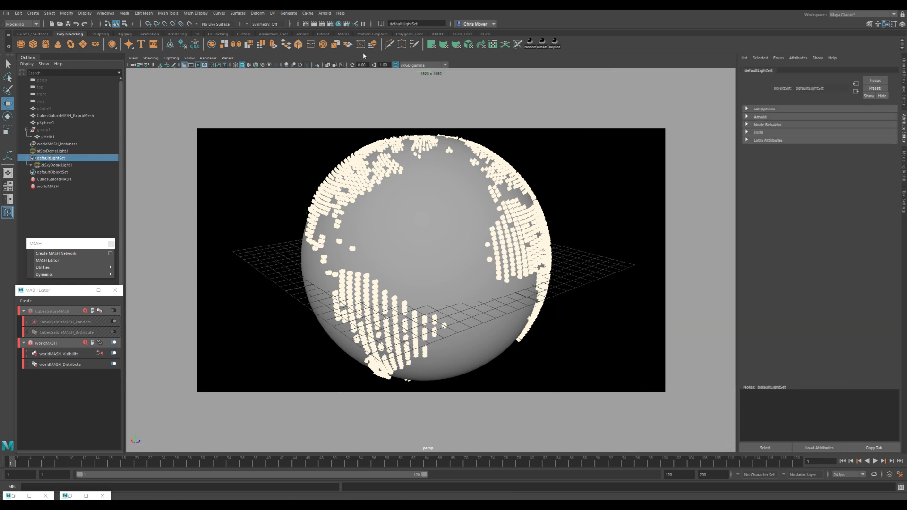
right_click_drag(408, 202, 497, 198, "alt")
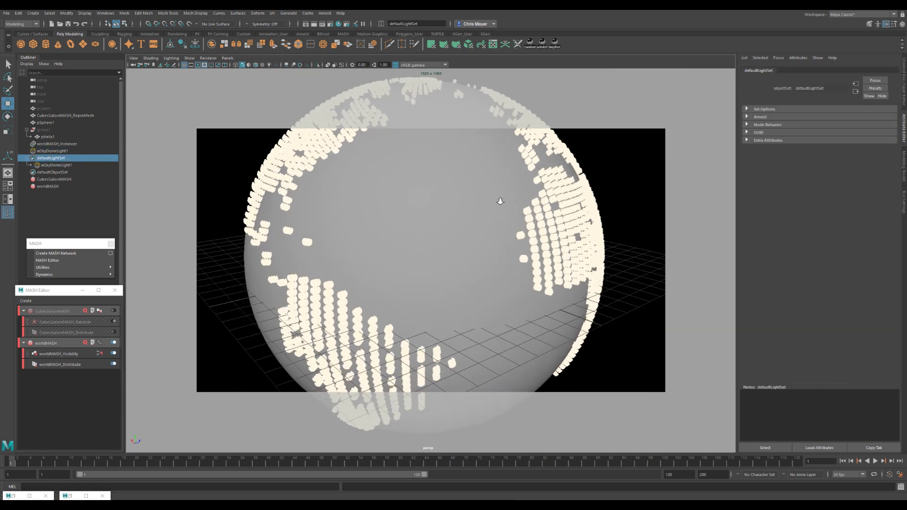
left_click_drag(497, 198, 428, 246, "alt")
mouse_move(428, 246)
right_mouse_down("alt")
mouse_move(467, 243)
mouse_move(432, 241)
right_mouse_up("alt")
left_click_drag(432, 241, 449, 234, "alt")
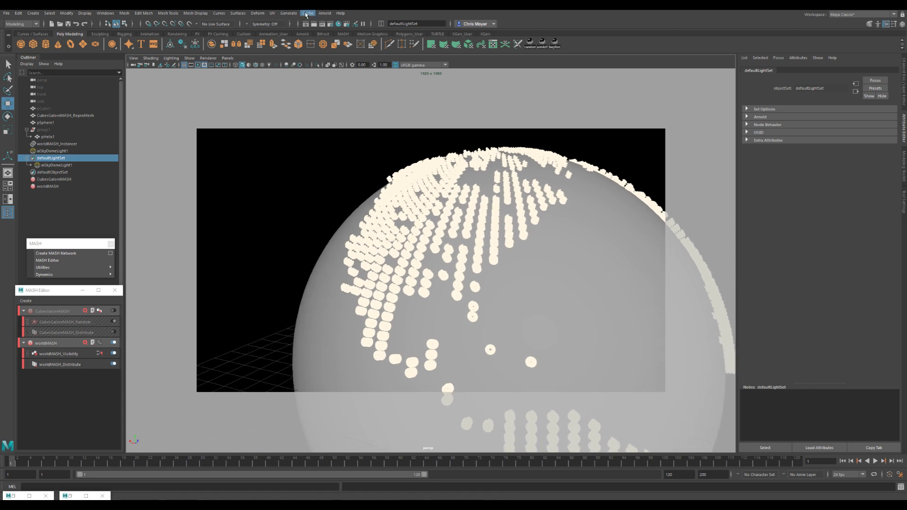
- Render the close-up framing in Arnold RenderView and zoom the image to fill the window
left_click(326, 13)
left_click(342, 33)
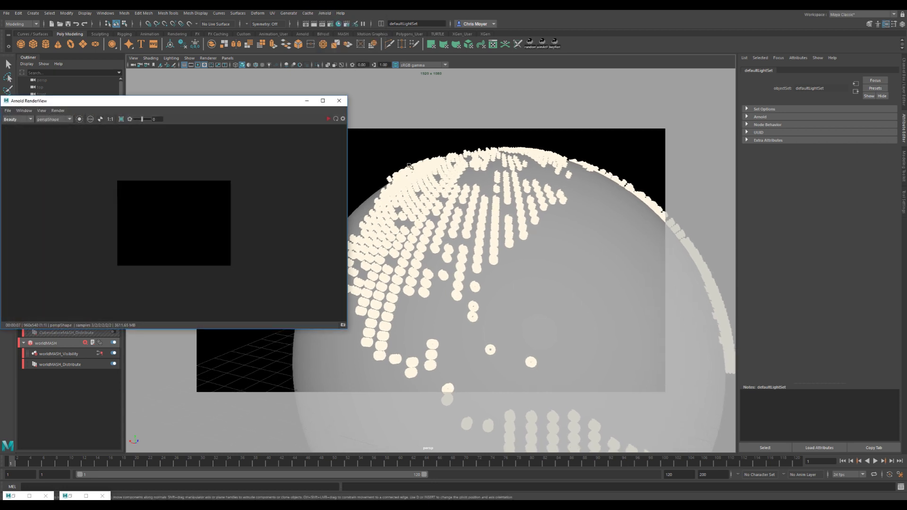
left_click(328, 119)
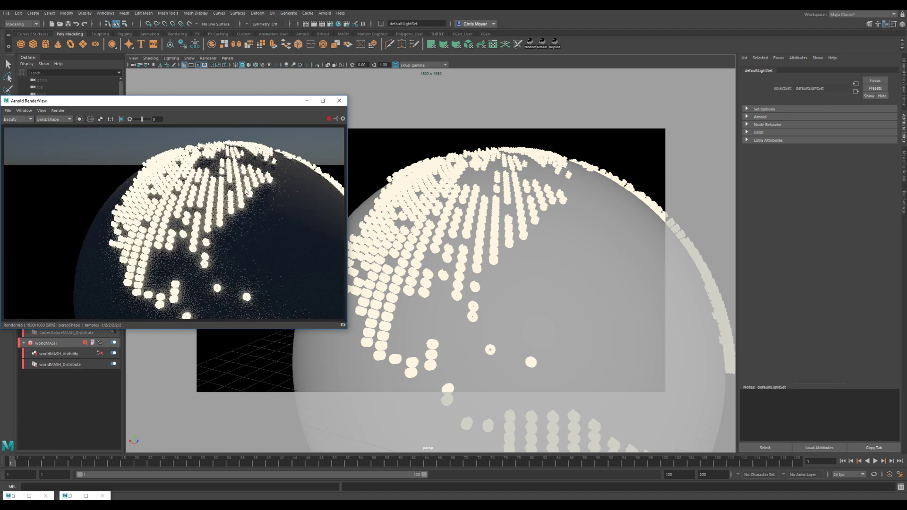
scroll(248, 194, "up", 2)
left_click_drag(479, 198, 437, 188, "alt")
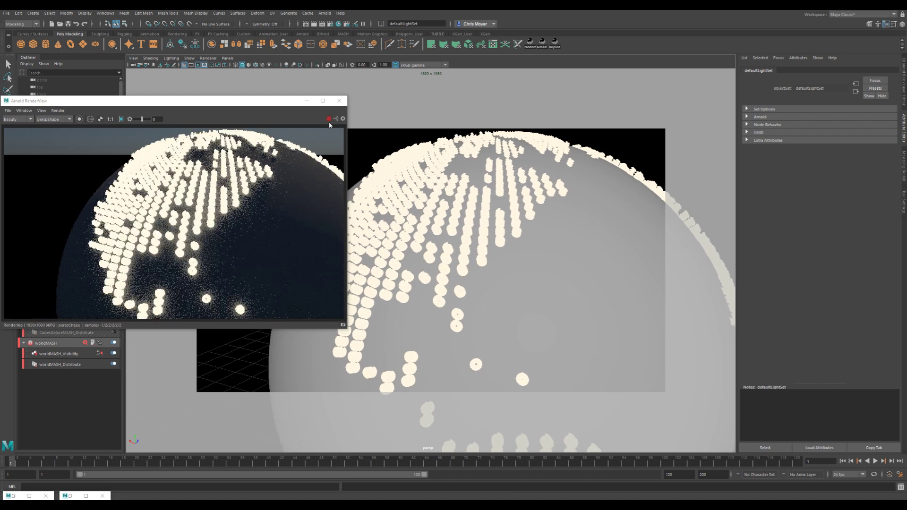
- Close the old render window, render the current frame, and minimize the finished Render View
left_click(339, 101)
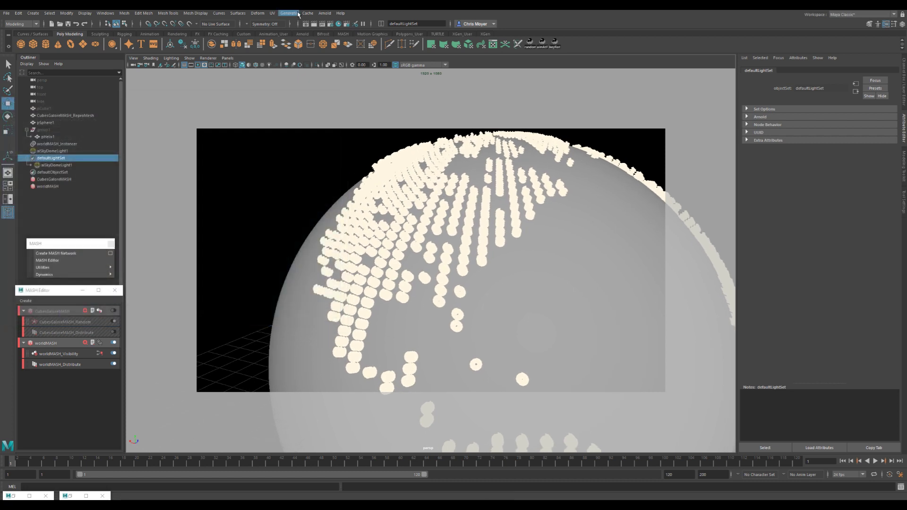
left_click(315, 25)
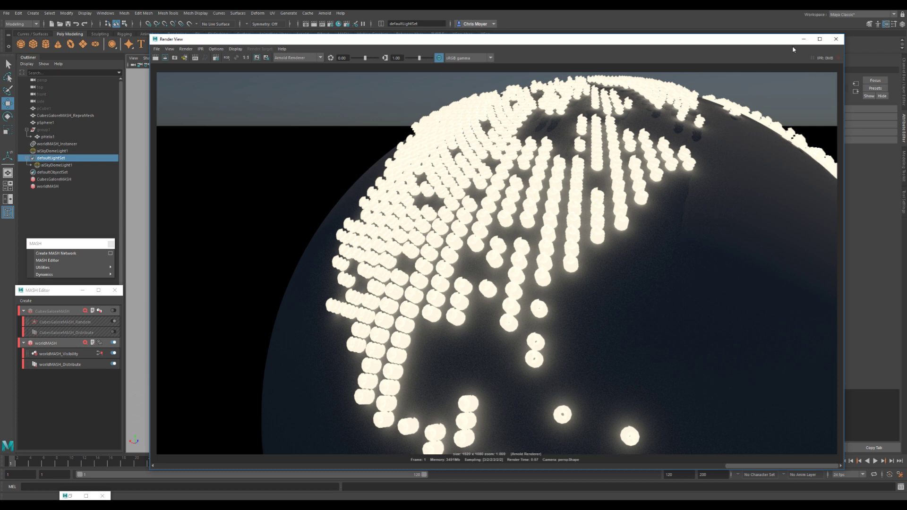
left_click(803, 39)
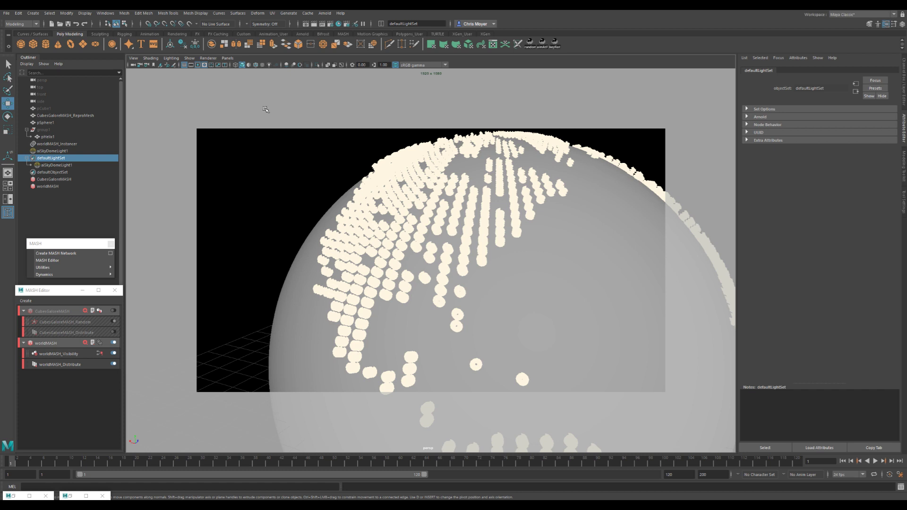
- Hide the resolution gate and worldMASH globe points, and show the CubesGaloreMASH cube field
left_click(196, 65)
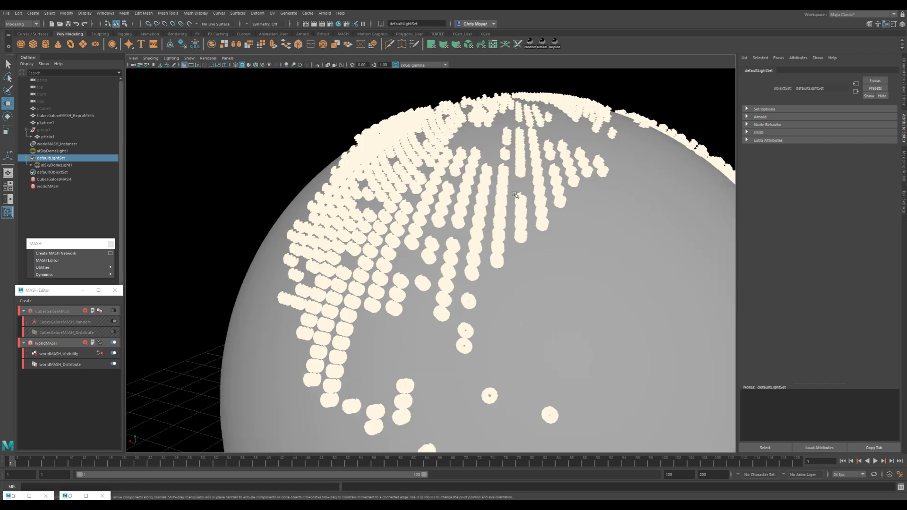
scroll(491, 228, "down", 5)
left_click_drag(491, 228, 415, 224, "alt")
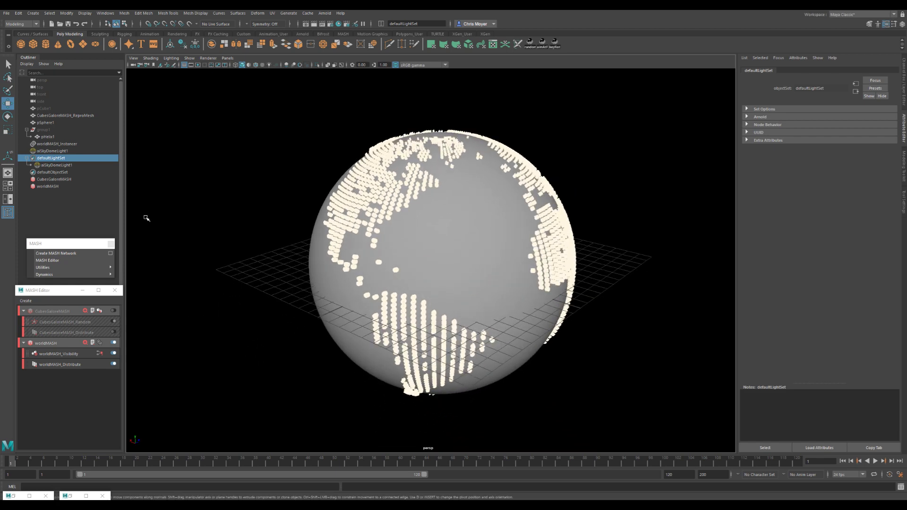
left_click(114, 343)
left_click(114, 311)
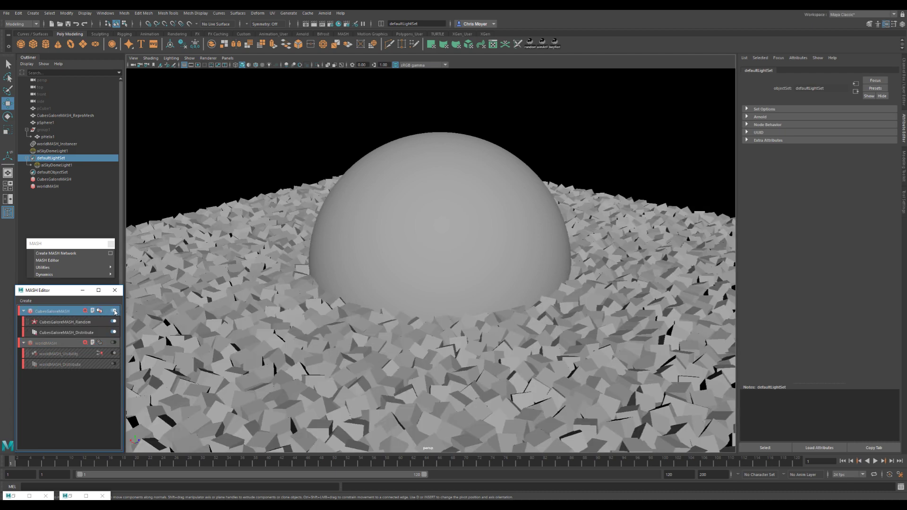
- Create a new torus and scale it up over the cube field
left_click(443, 182)
scroll(457, 222, "down", 5)
left_click_drag(457, 222, 477, 236, "alt")
left_click(70, 43)
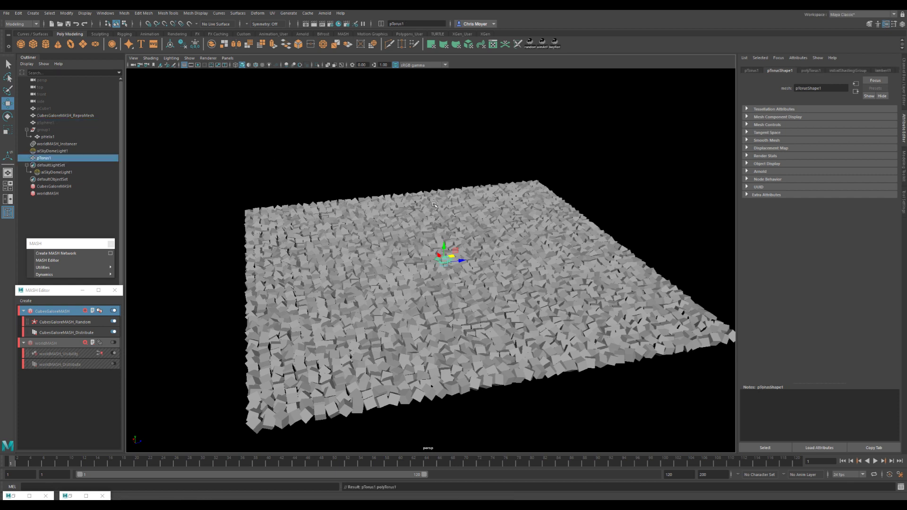
key("r")
left_click_drag(447, 263, 573, 267)
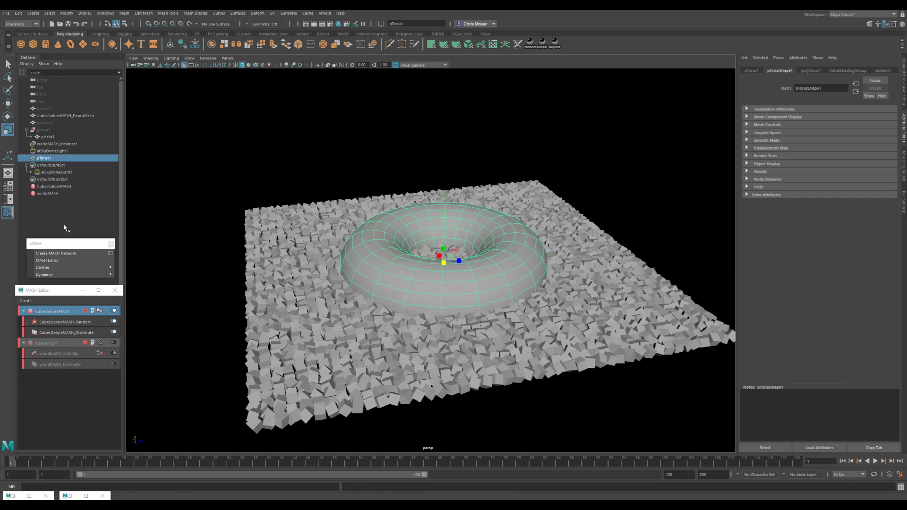
- Load CubesGaloreMASH_Random's Falloff Object settings and try connecting the torus as an existing falloff
left_click(73, 324)
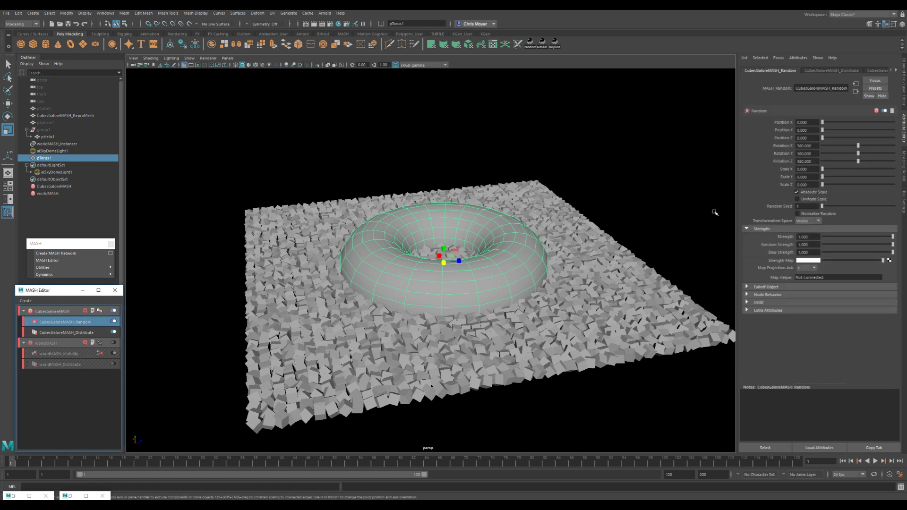
left_click(775, 287)
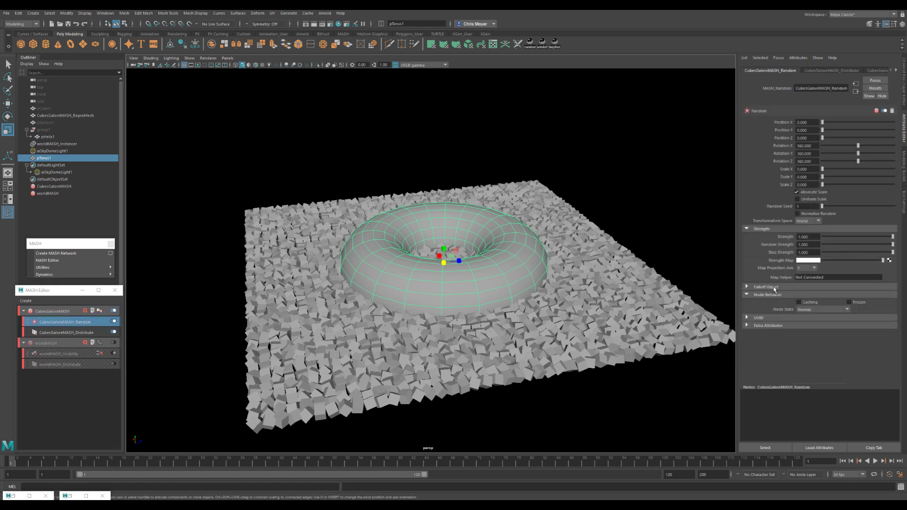
right_click(775, 306)
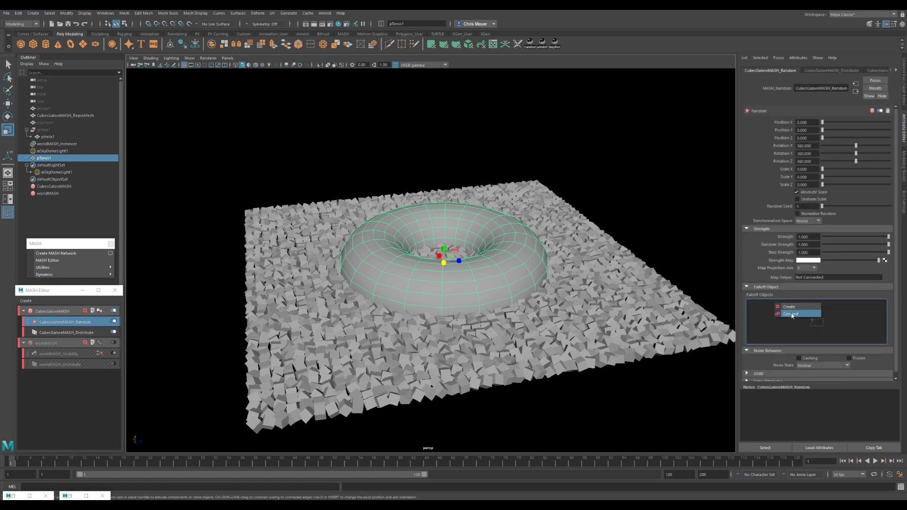
left_click(791, 314)
left_click(493, 266)
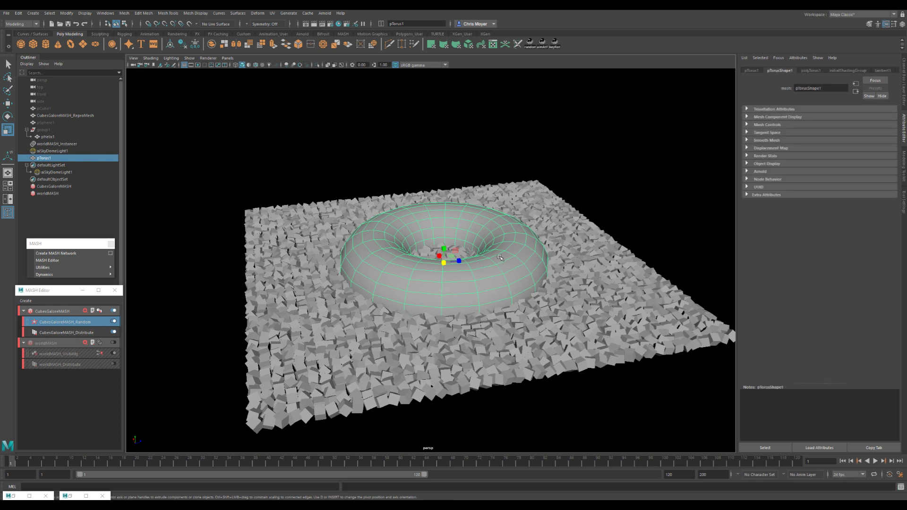
- Create a new falloff object on the CubesGaloreMASH_Random node
left_click(65, 322)
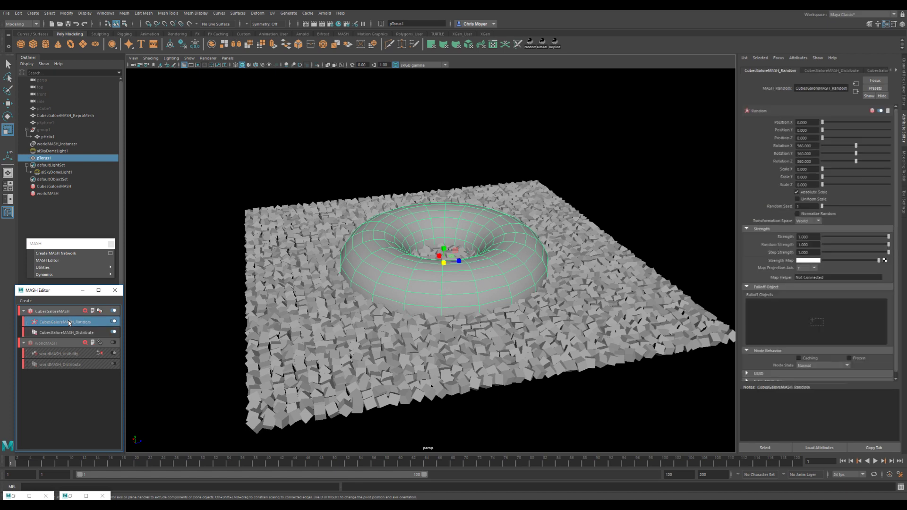
right_click(813, 310)
left_click(826, 313)
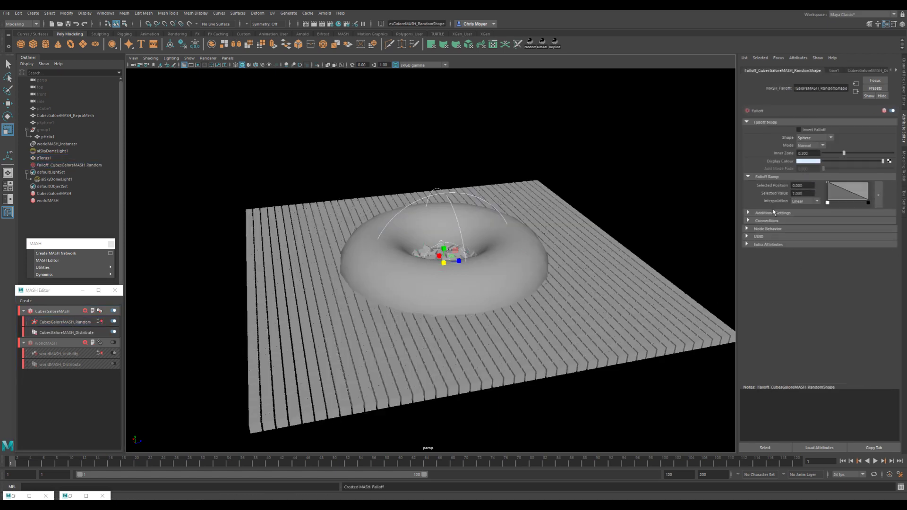
- Set the falloff shape to Mesh and connect pTorus1 as its Shape In
left_click(813, 137)
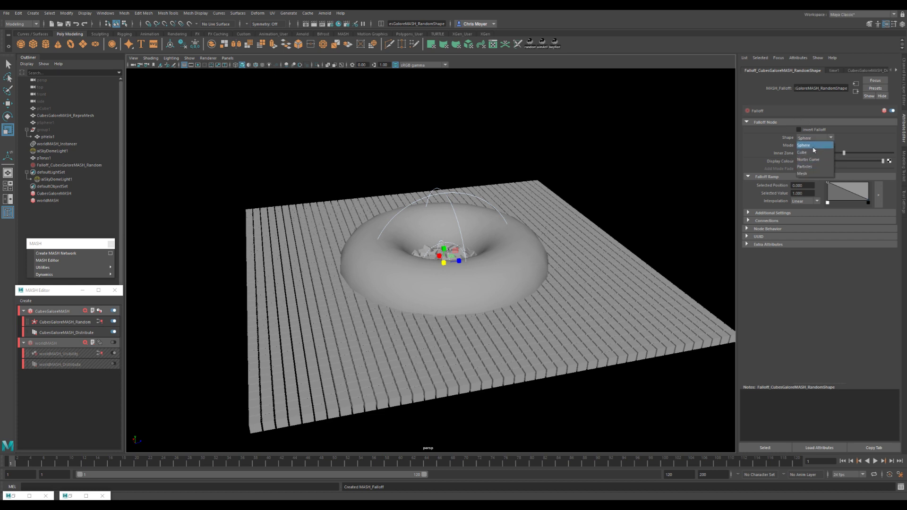
left_click(812, 152)
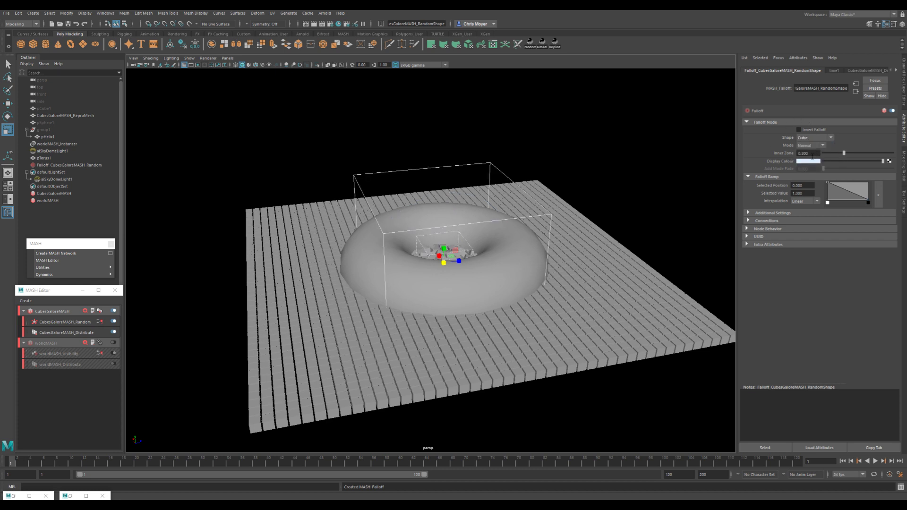
left_click(820, 138)
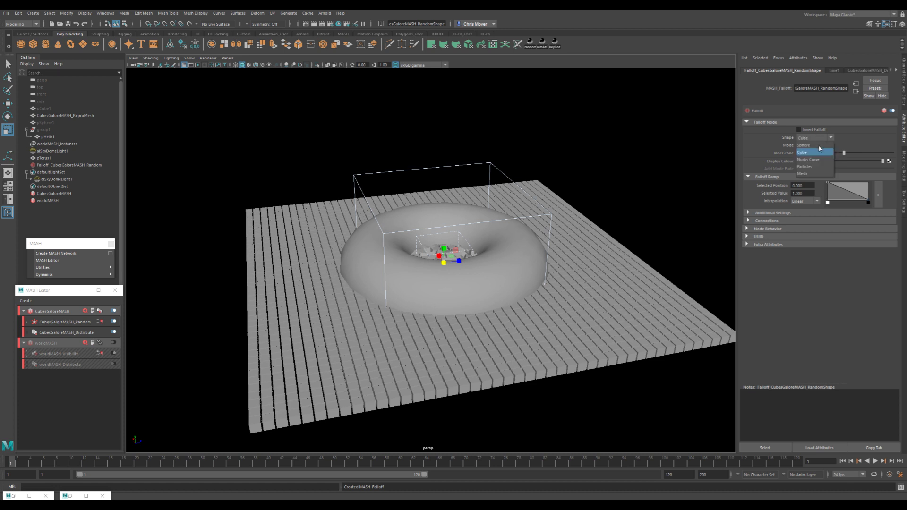
left_click(820, 173)
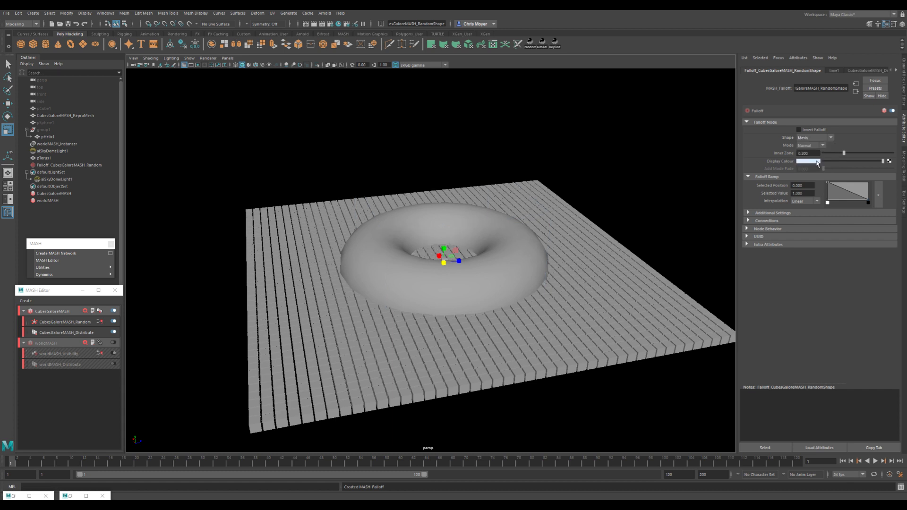
left_click(778, 220)
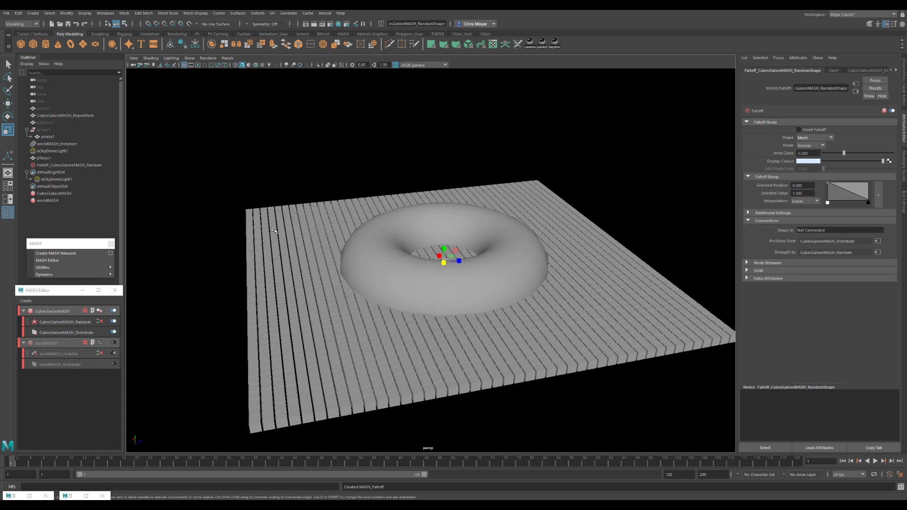
middle_click_drag(45, 157, 825, 230)
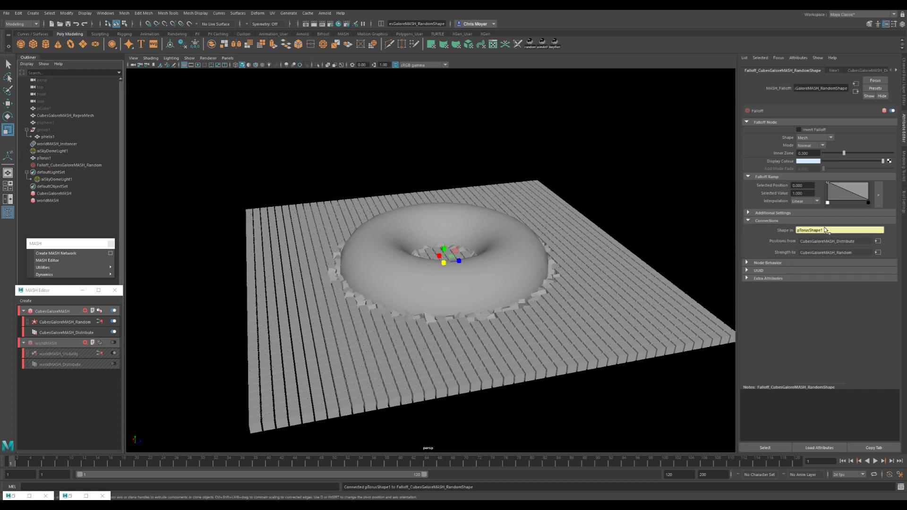
- Hide the torus and move it across the cube grid to shift the scattered patch
left_click(382, 283)
key("ctrl+h")
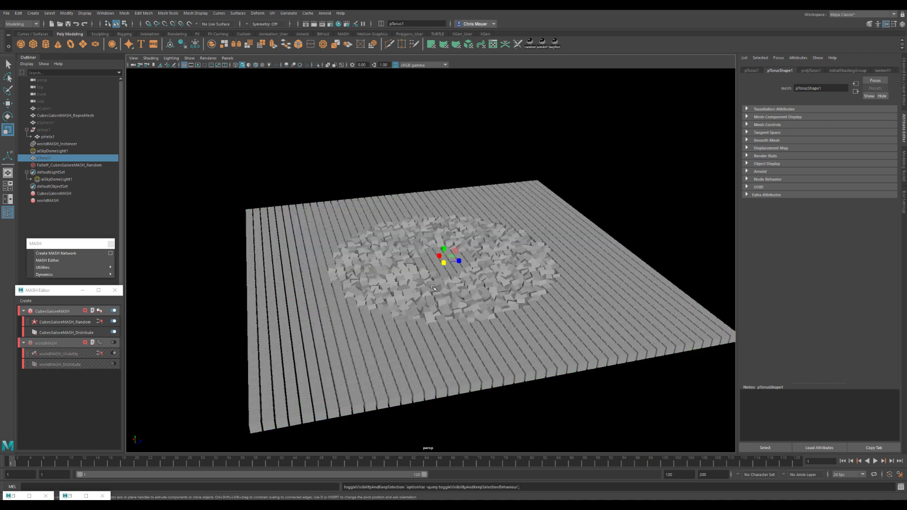
left_click_drag(433, 288, 543, 280, "alt")
key("w")
middle_click_drag(616, 307, 517, 299)
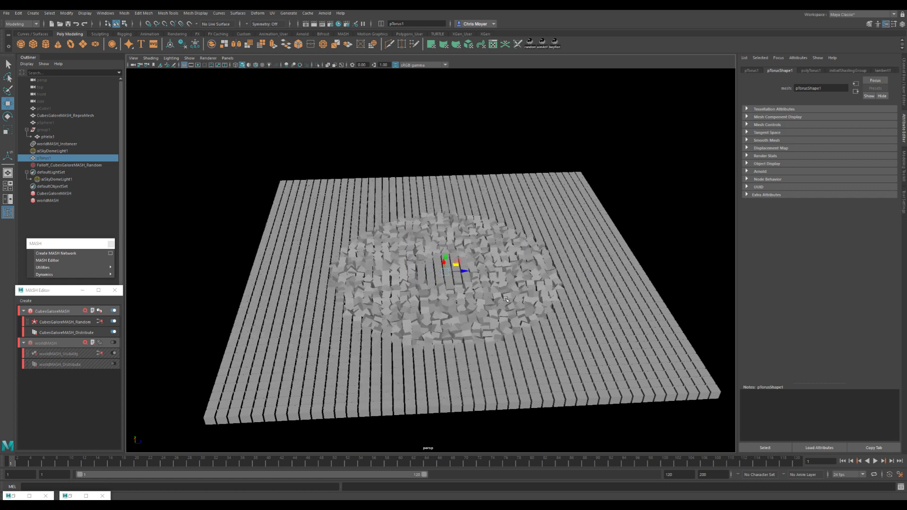
left_click_drag(502, 294, 425, 255, "alt")
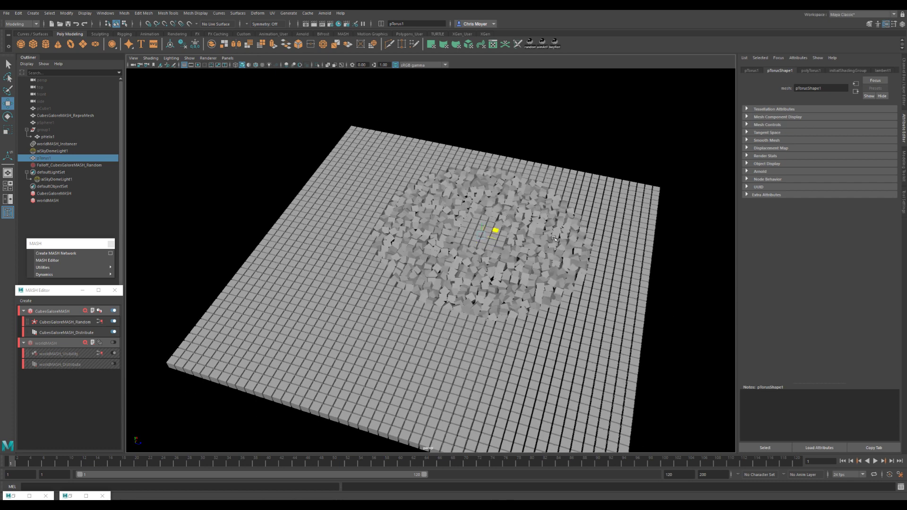
middle_click_drag(425, 255, 493, 326)
- Tilt the torus so its scattered patch splits in two
key("e")
key("ctrl+z")
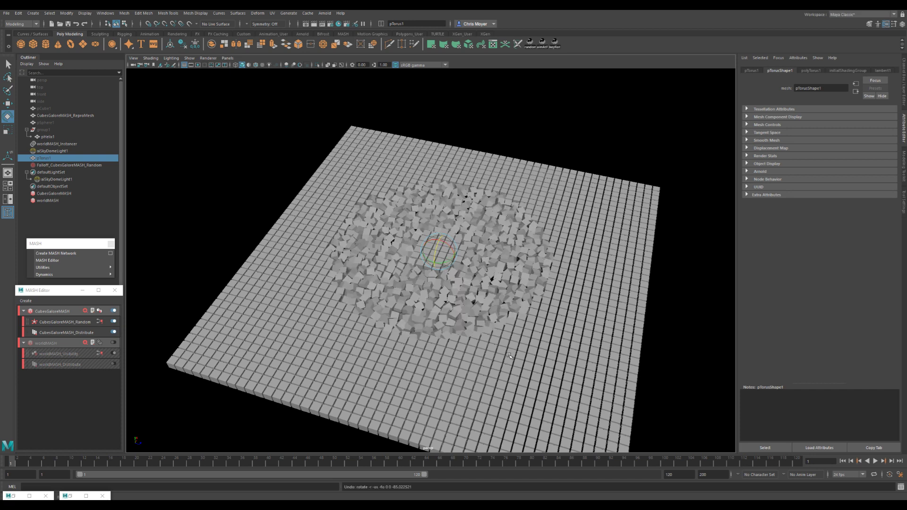
left_click_drag(510, 356, 427, 330, "alt")
middle_click_drag(504, 343, 559, 329)
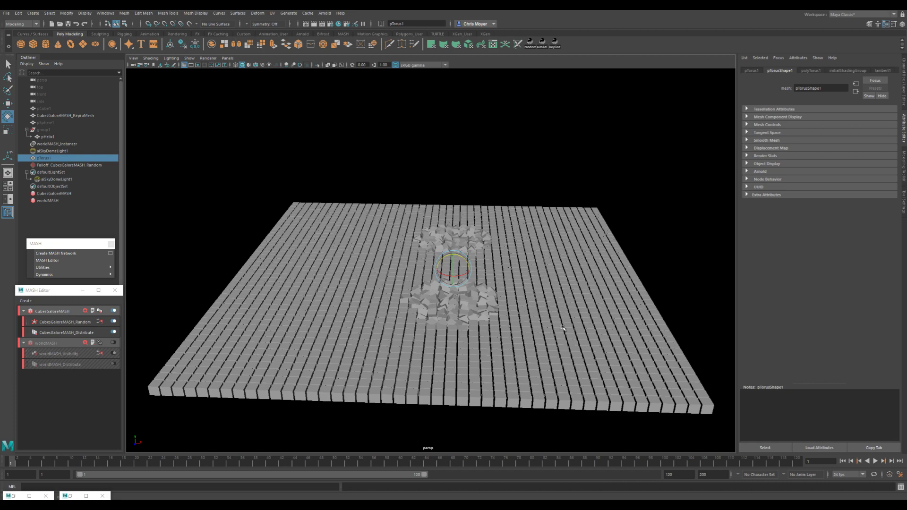
left_click_drag(498, 335, 476, 276, "alt")
- Try scaling the torus, then undo the scale
key("w")
key("r")
key("w")
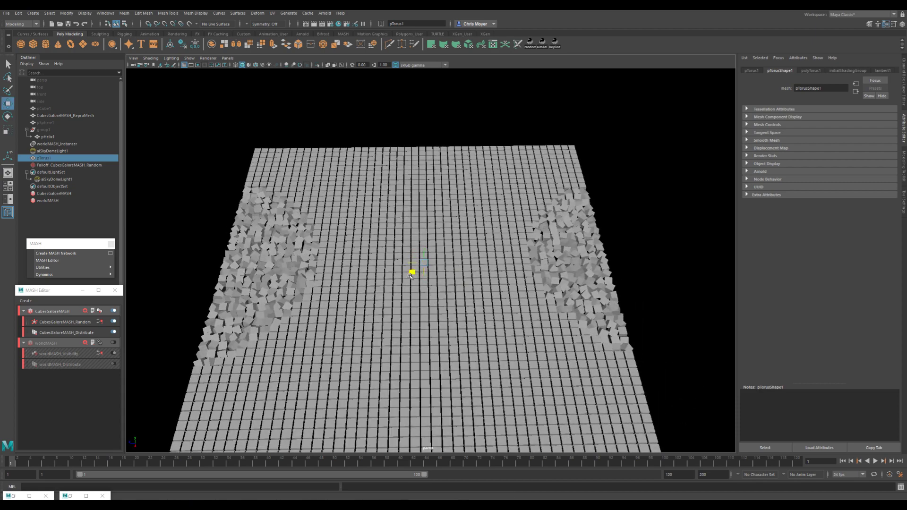
left_click_drag(409, 276, 441, 292, "alt")
key("ctrl+z")
key("ctrl+z")
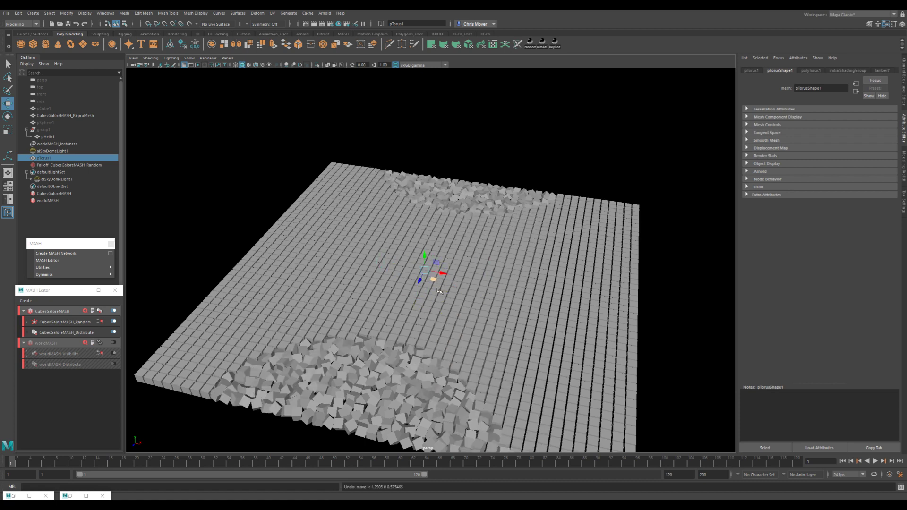
- Raise the falloff Inner Zone to 1.000, add a middle ramp point, and test Add and Remove modes
left_click(55, 165)
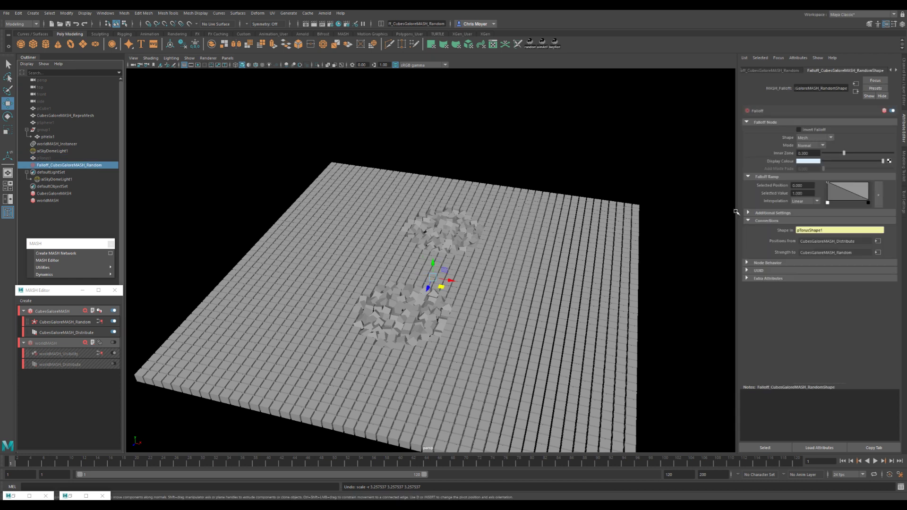
left_click_drag(843, 154, 847, 182)
left_click(849, 197)
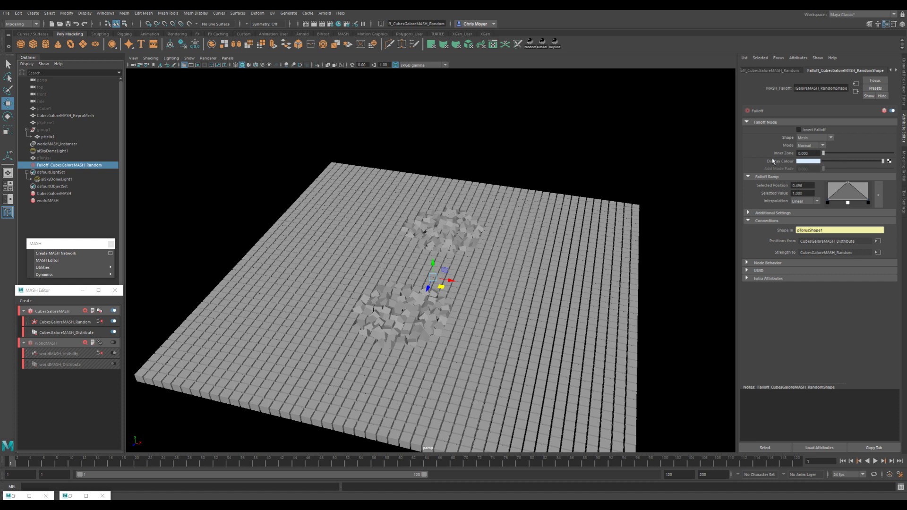
left_click(815, 146)
left_click(816, 161)
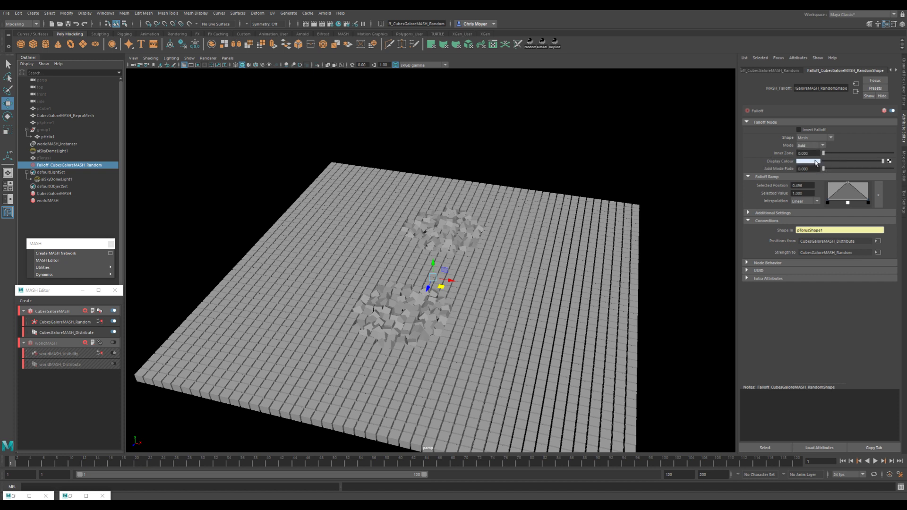
left_click(815, 146)
left_click(815, 168)
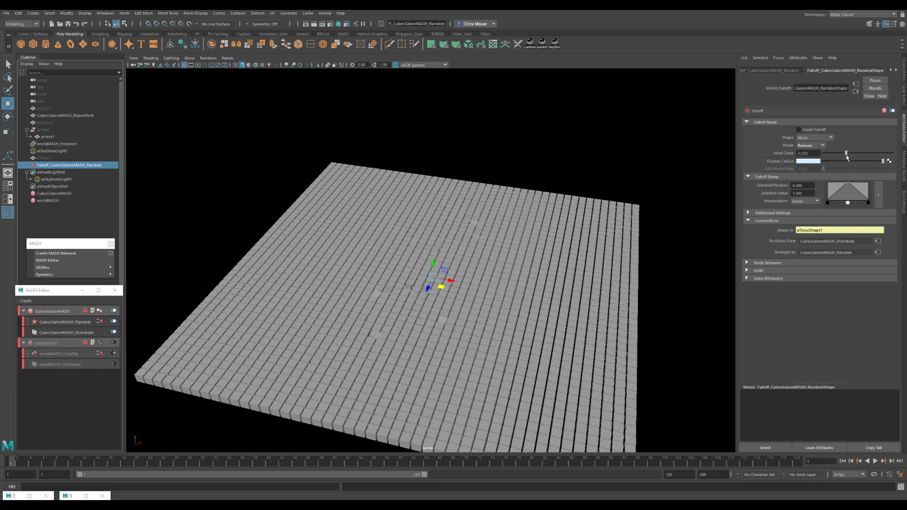
- Return the falloff mode to Normal, set Inner Zone near 0.99, and invert the falloff
left_click_drag(847, 157, 822, 153)
left_click(818, 146)
left_click(822, 154)
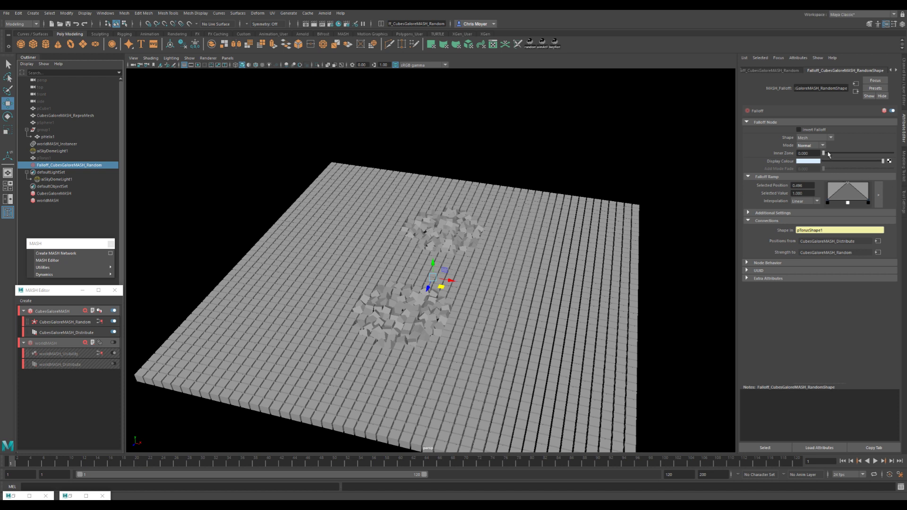
left_click_drag(826, 154, 794, 172)
left_click(807, 131)
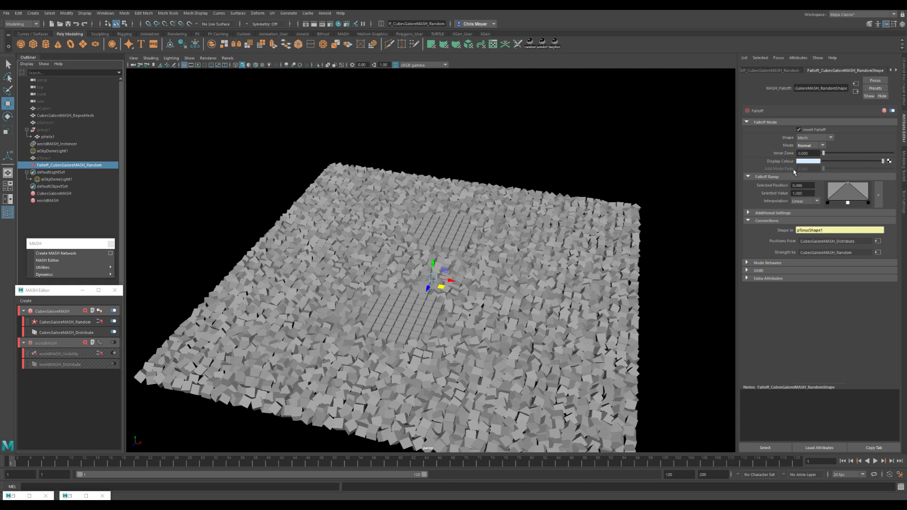
- Undo the last rotation and re-rotate pTorus1 to widen the calm central block of cubes
left_click_drag(527, 261, 487, 276, "alt")
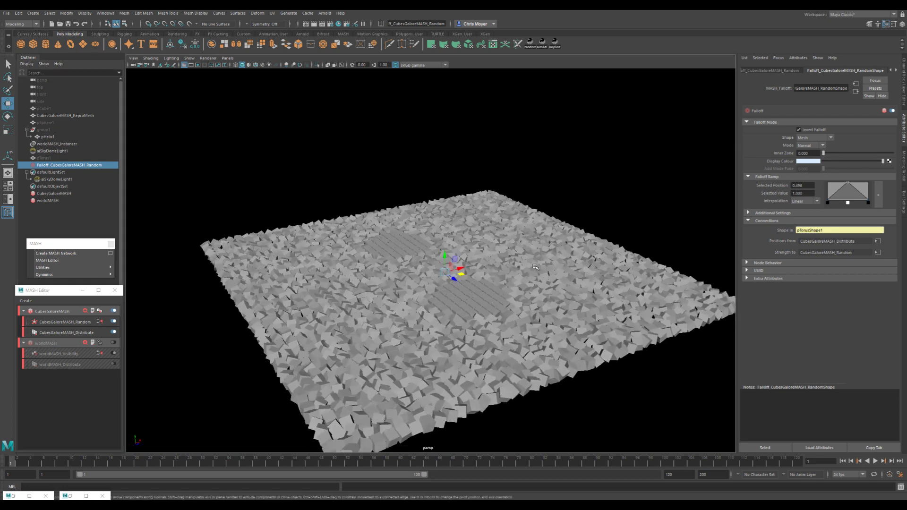
key("e")
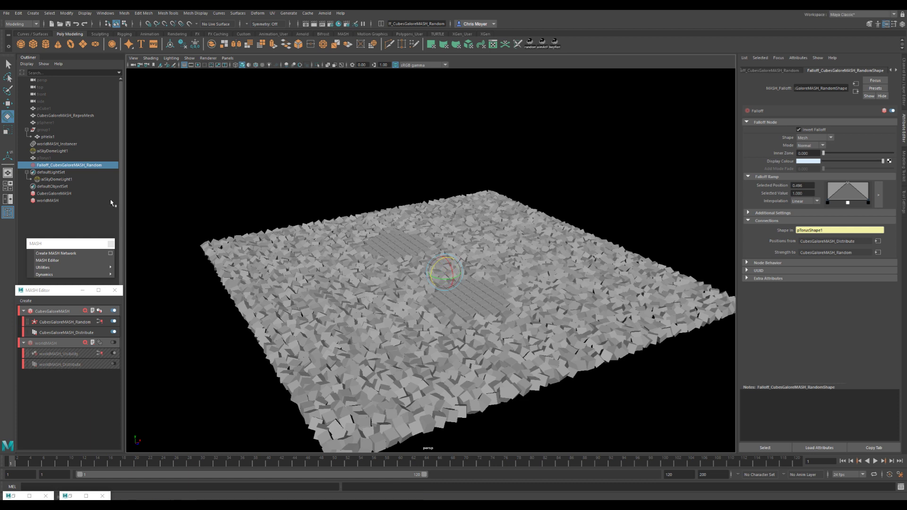
key("ctrl+z")
left_click(59, 158)
middle_click_drag(427, 233, 377, 305)
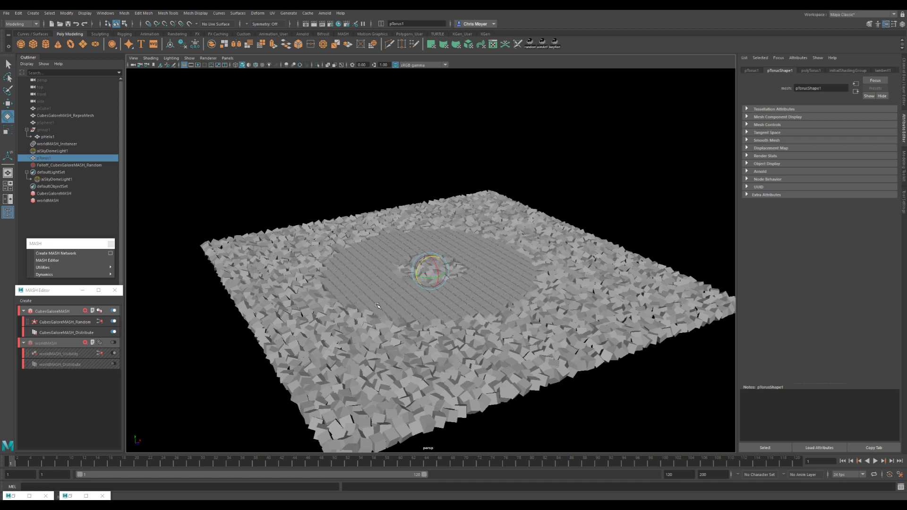
mouse_move(467, 289)
left_mouse_down("alt")
mouse_move(434, 273)
mouse_move(425, 279)
mouse_move(512, 344)
mouse_move(387, 271)
mouse_move(453, 285)
left_mouse_up("alt")
key("w")
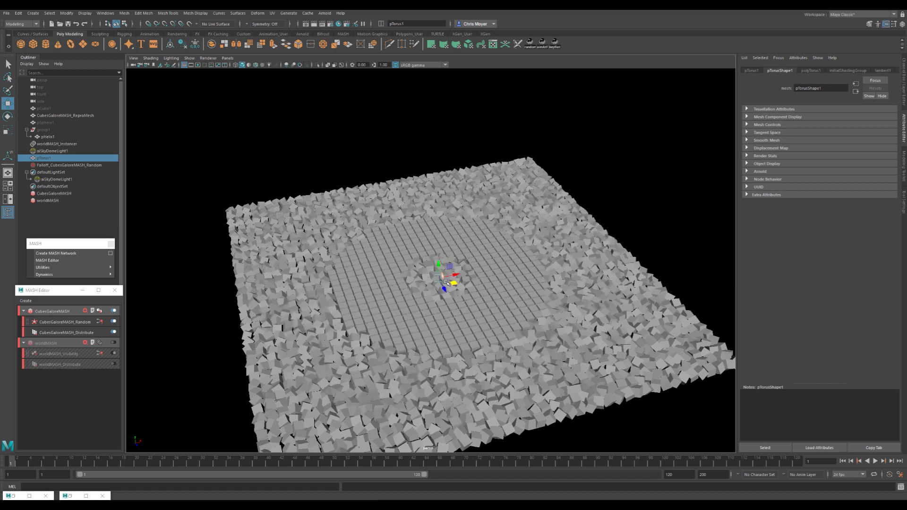
left_click_drag(449, 256, 467, 238, "alt")
scroll(461, 241, "up", 4)
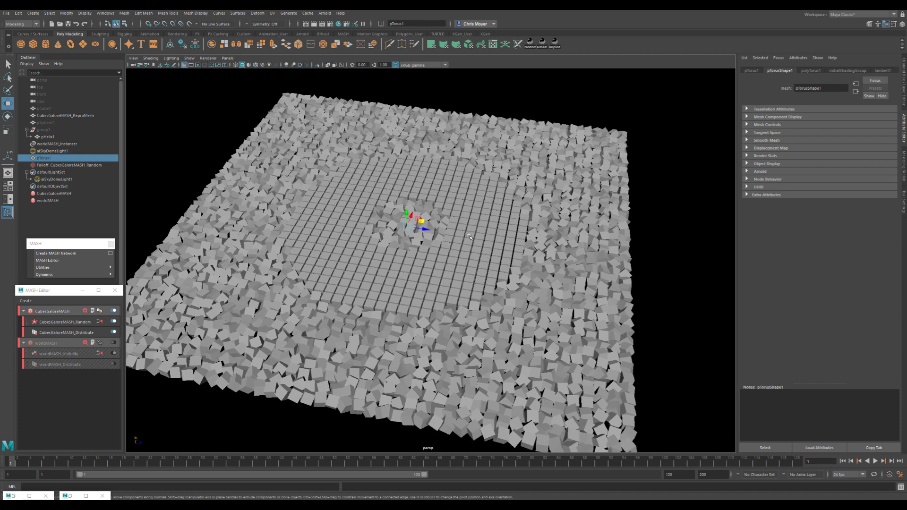